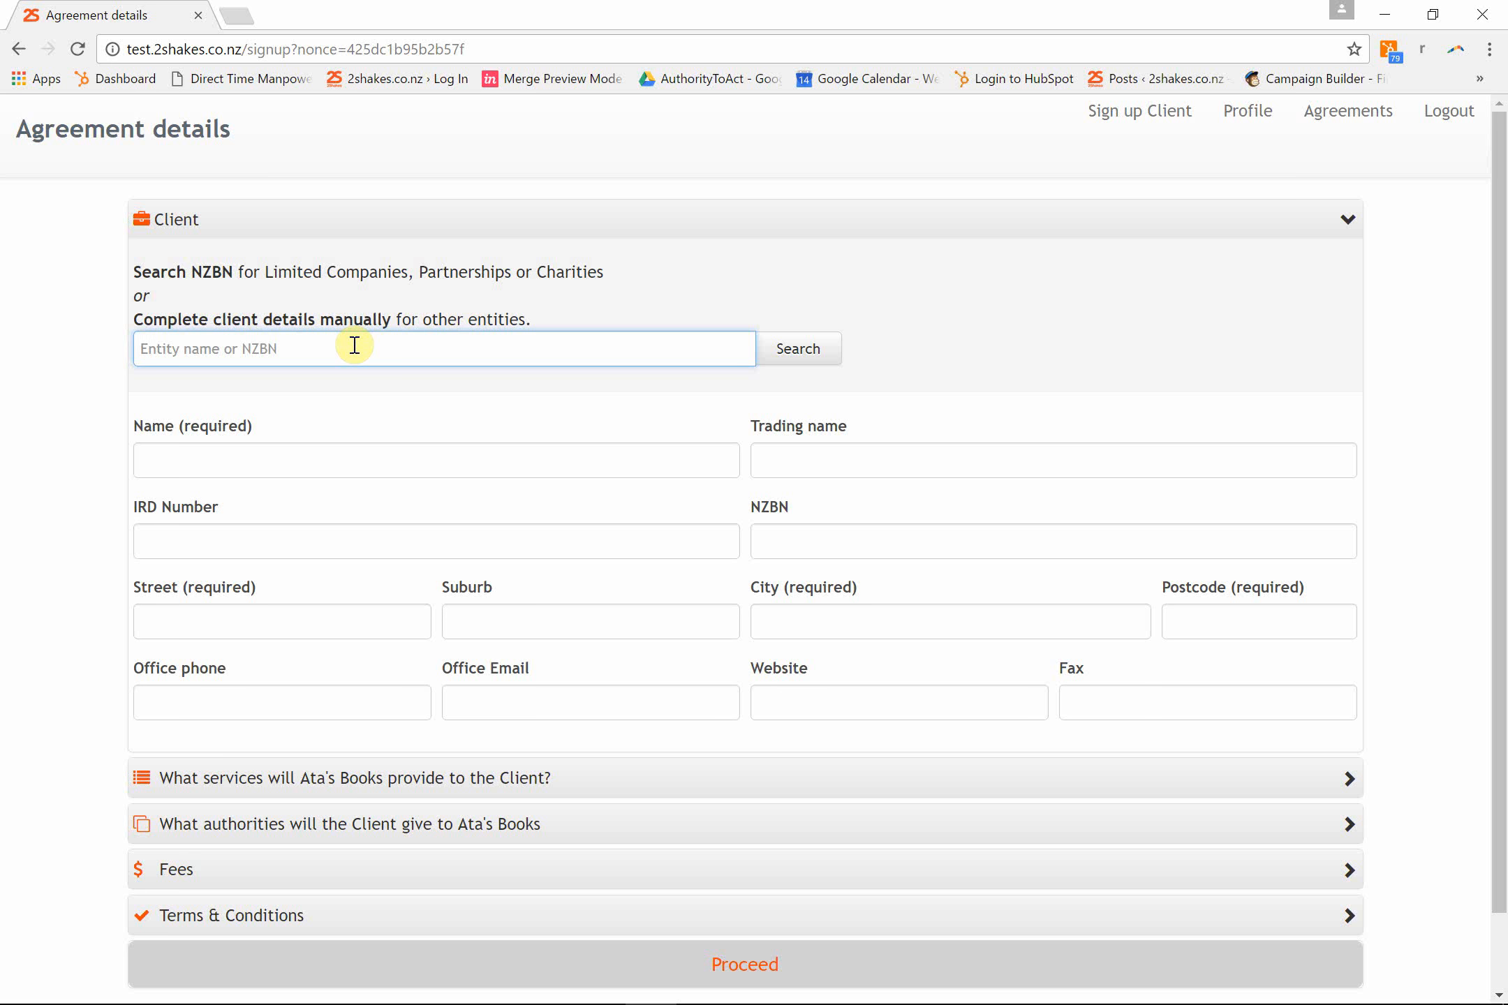
- Search the NZBN register for 'the' and select THE SANDPIT LIMITED from the results
type("s")
key("BackSpace")
type("th")
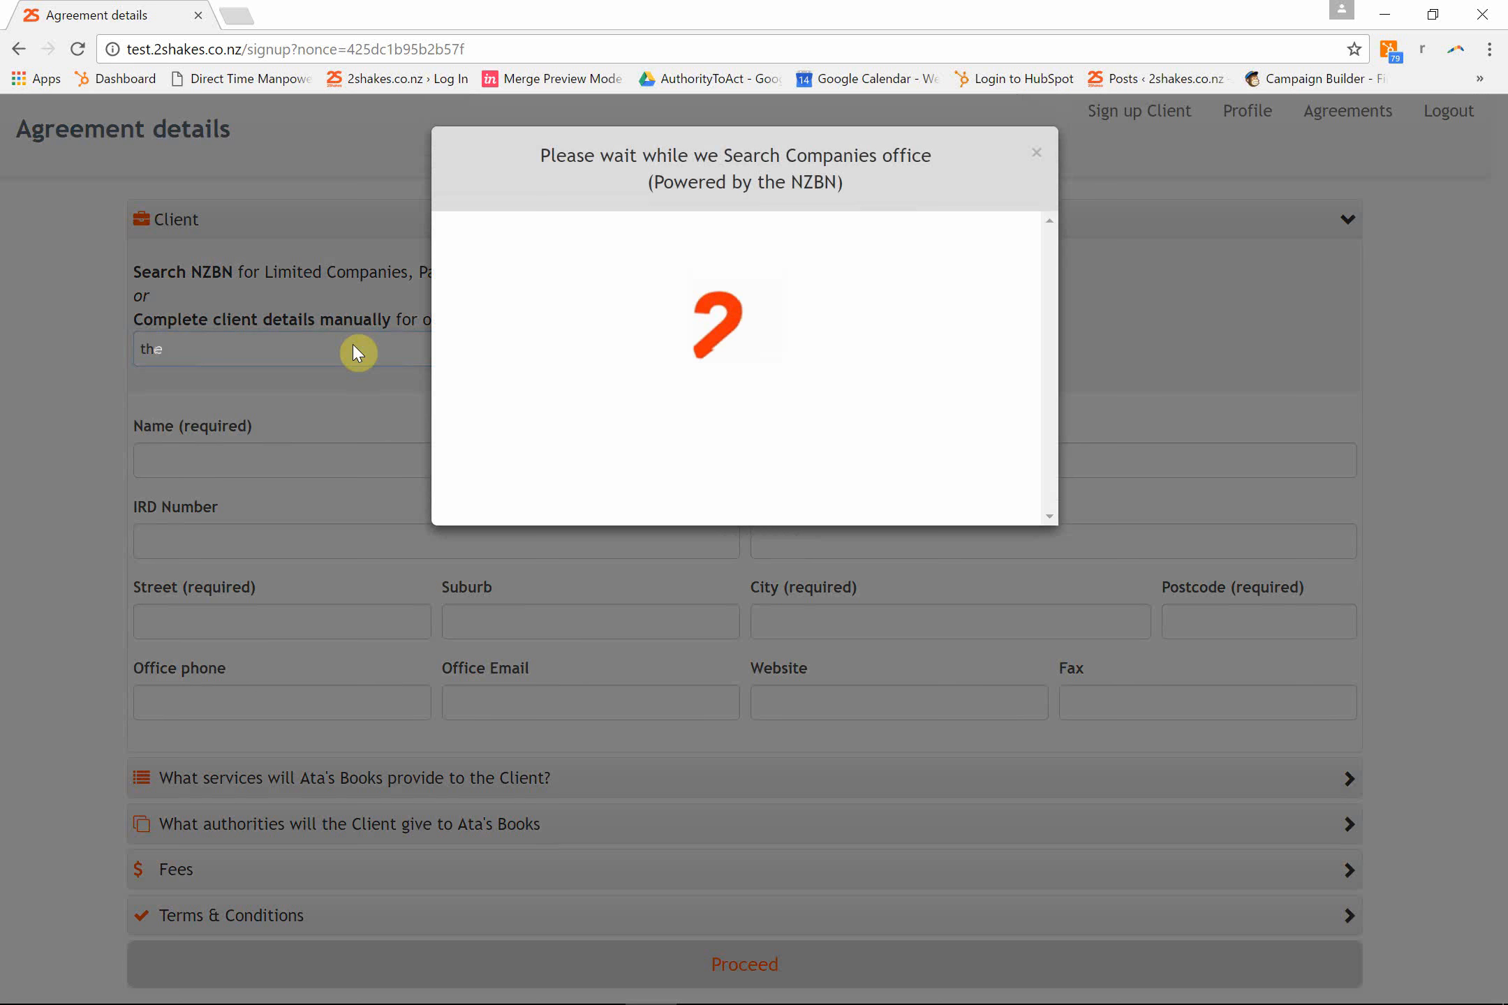
type("e")
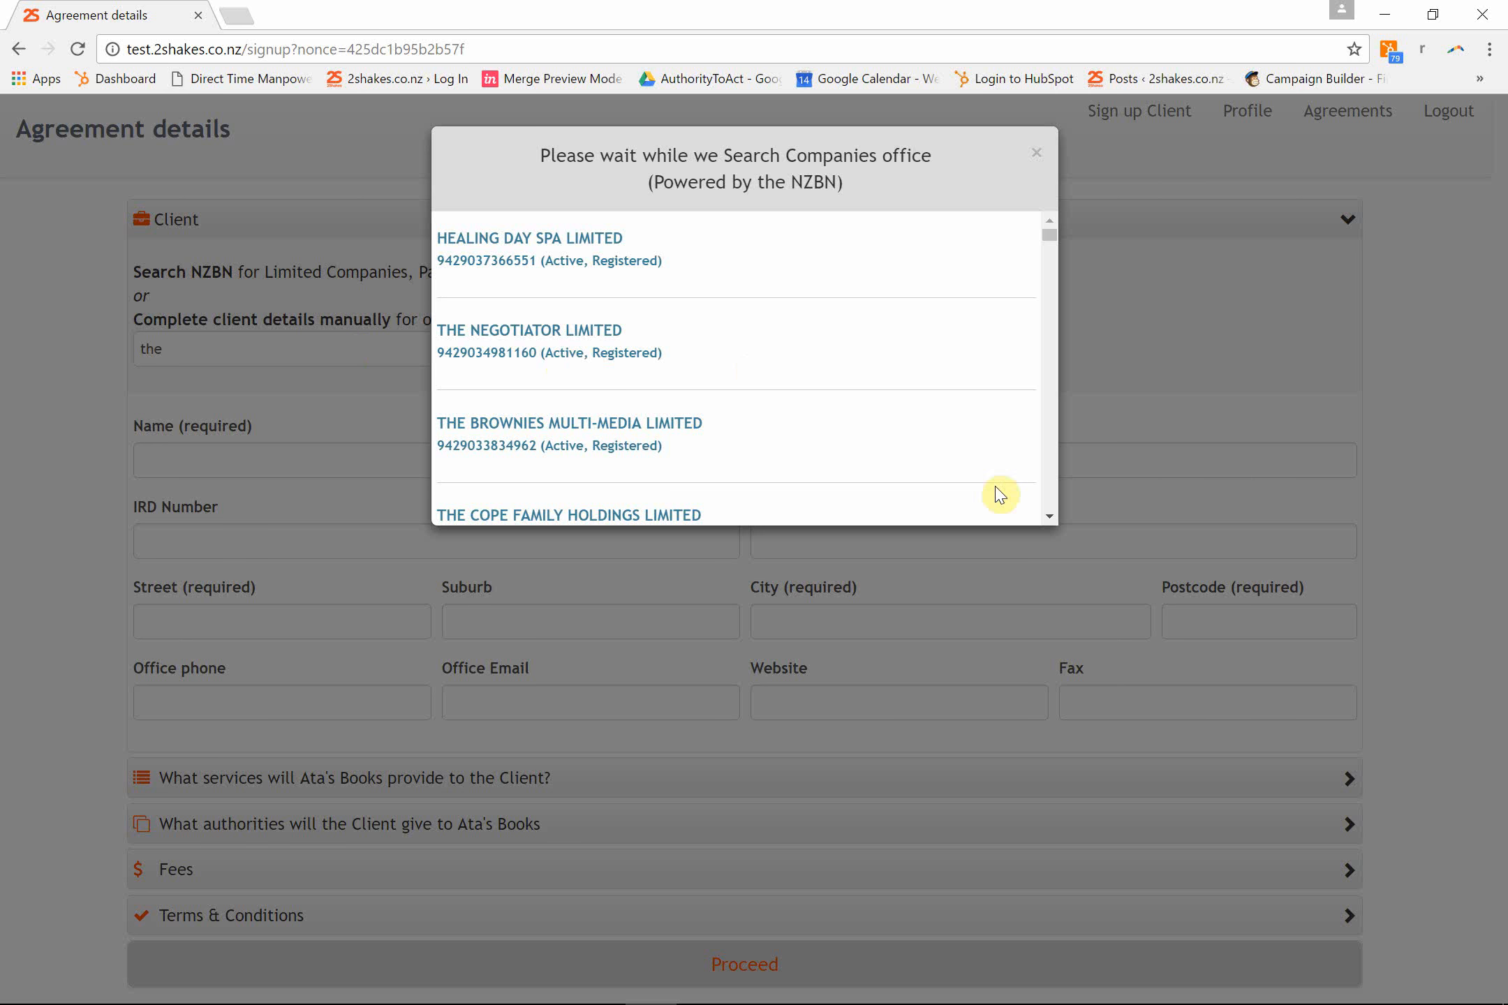
left_click(1053, 517)
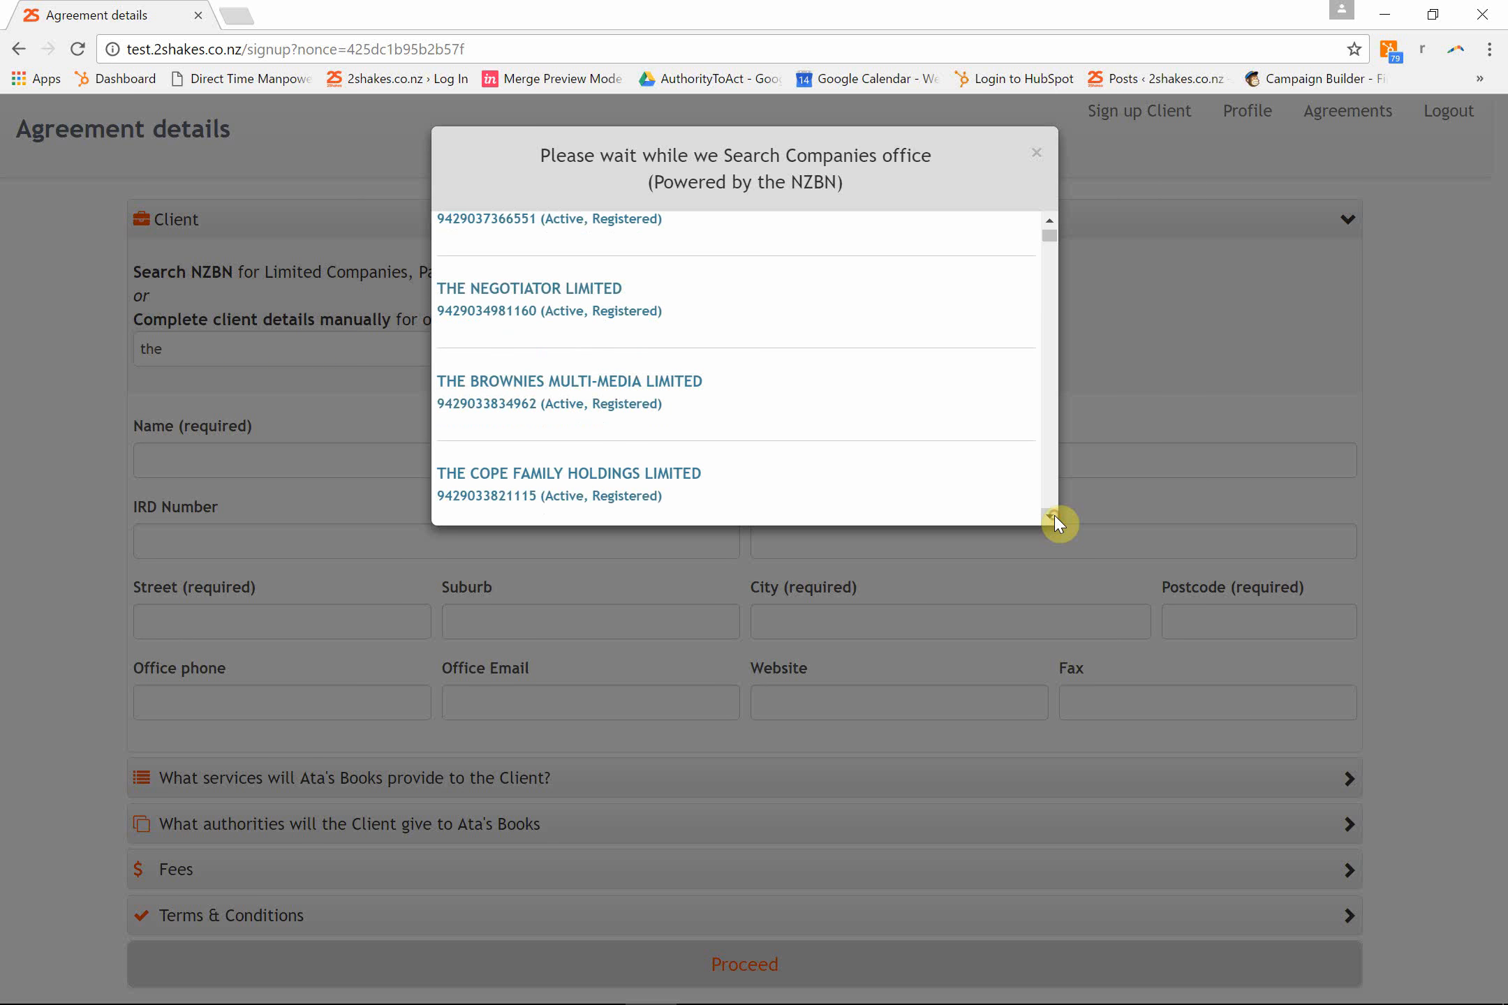
left_click(1053, 517)
left_click(1053, 517)
left_click(1053, 517)
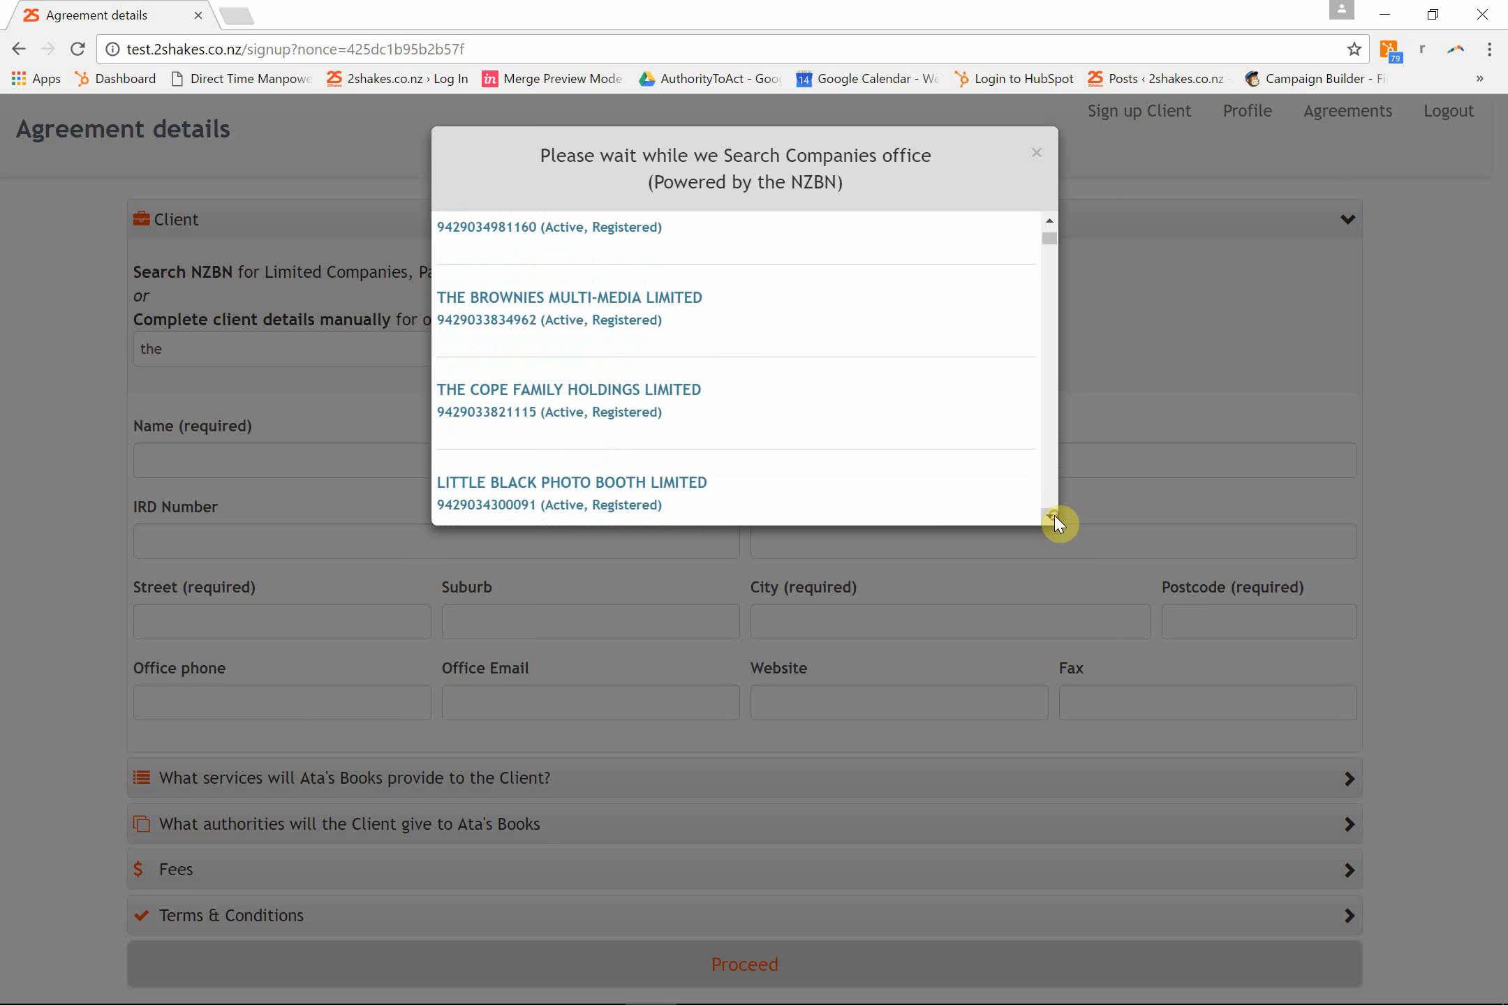
left_click(1053, 517)
left_click(1053, 516)
left_click(1053, 517)
left_click(1053, 517)
left_click(1053, 516)
left_click(1053, 516)
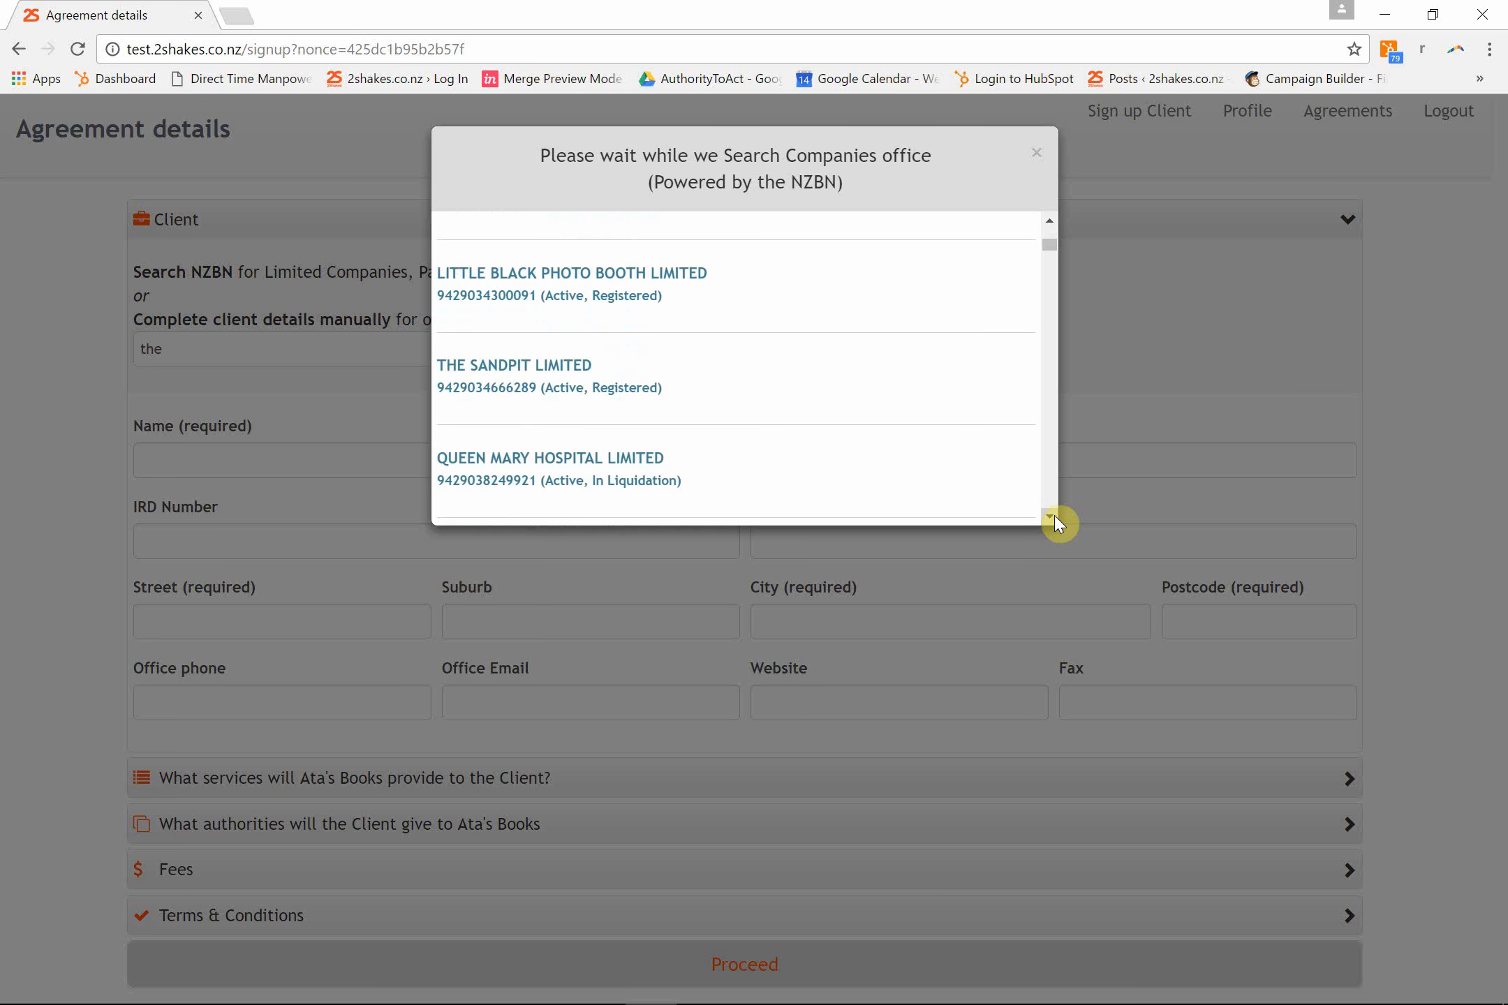
left_click(1053, 517)
left_click(1053, 517)
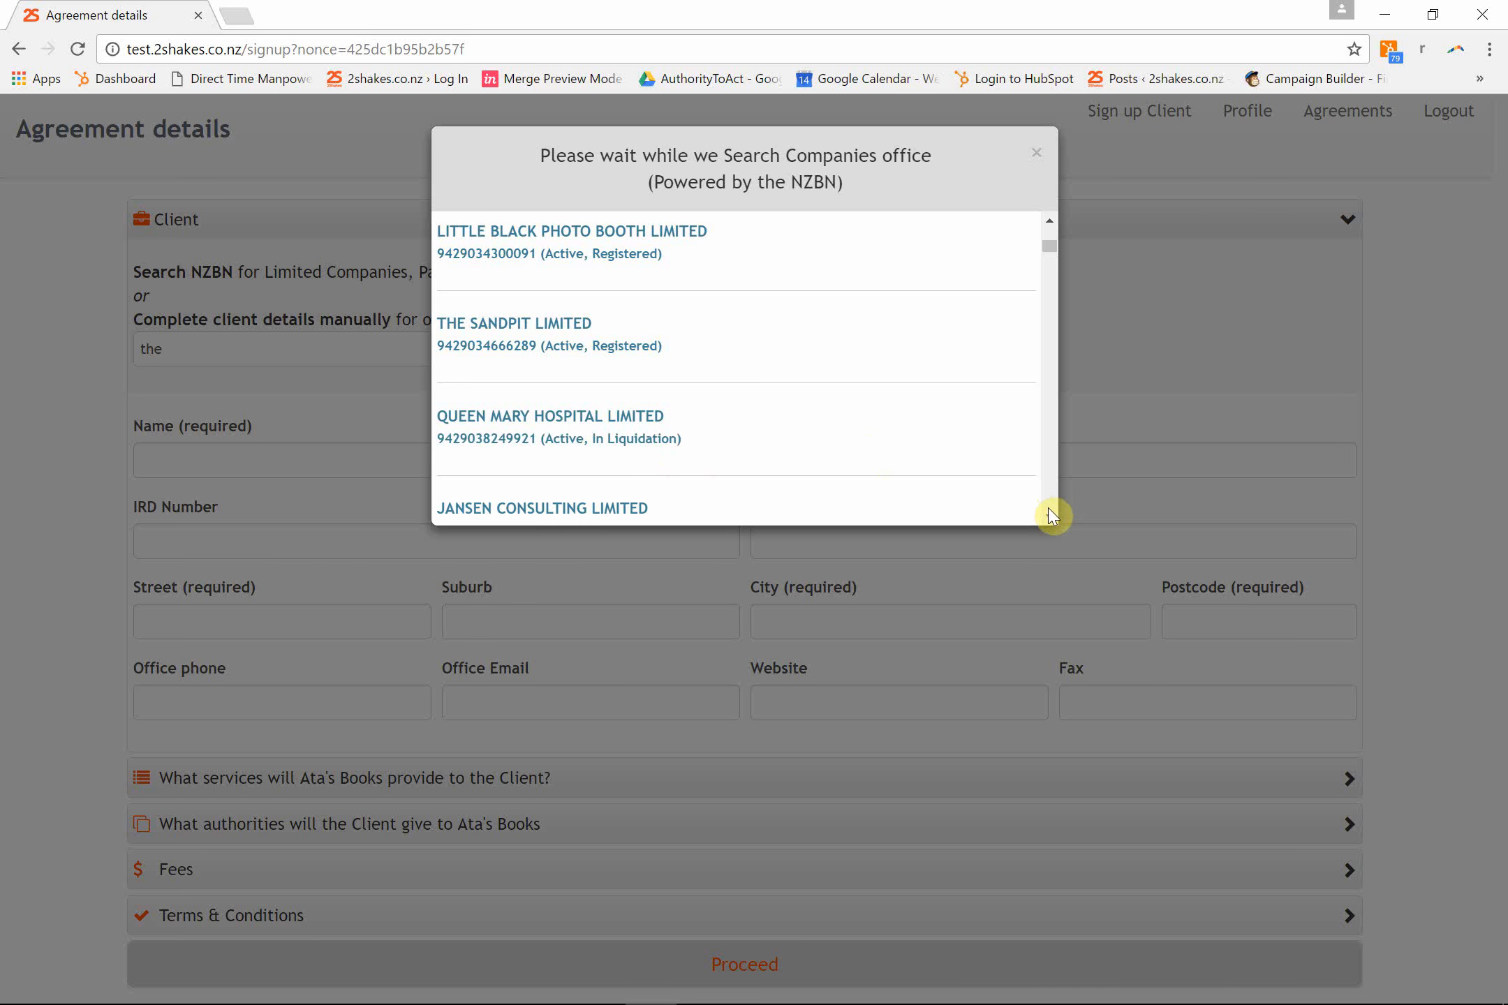
left_click(544, 333)
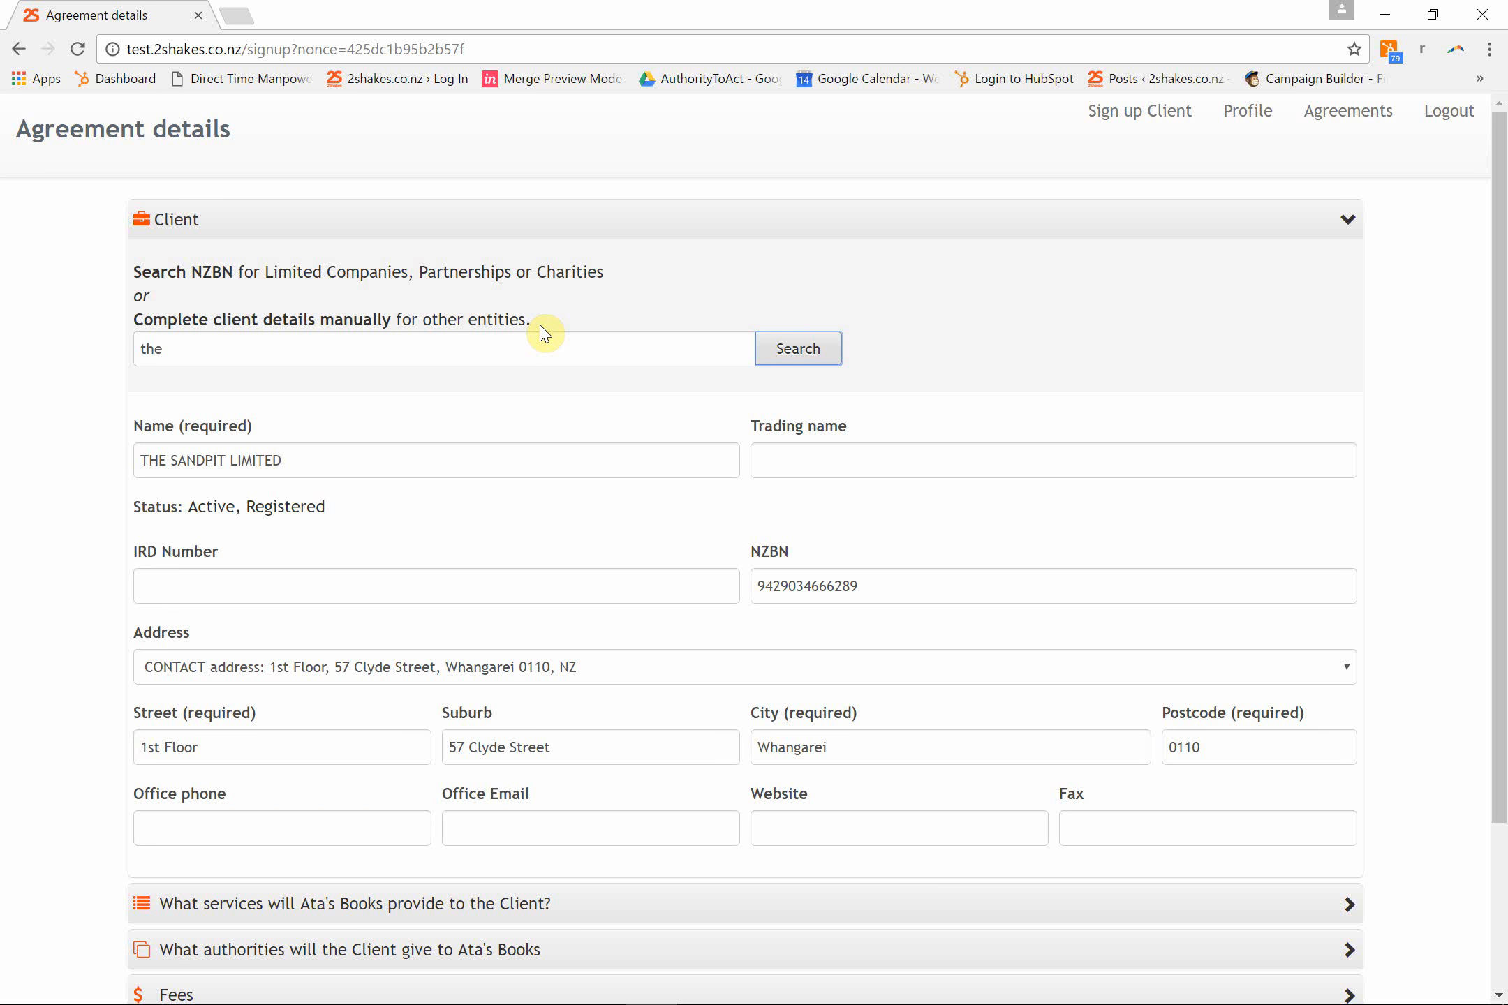
- Enter the client's IRD number and office phone number
left_click(298, 579)
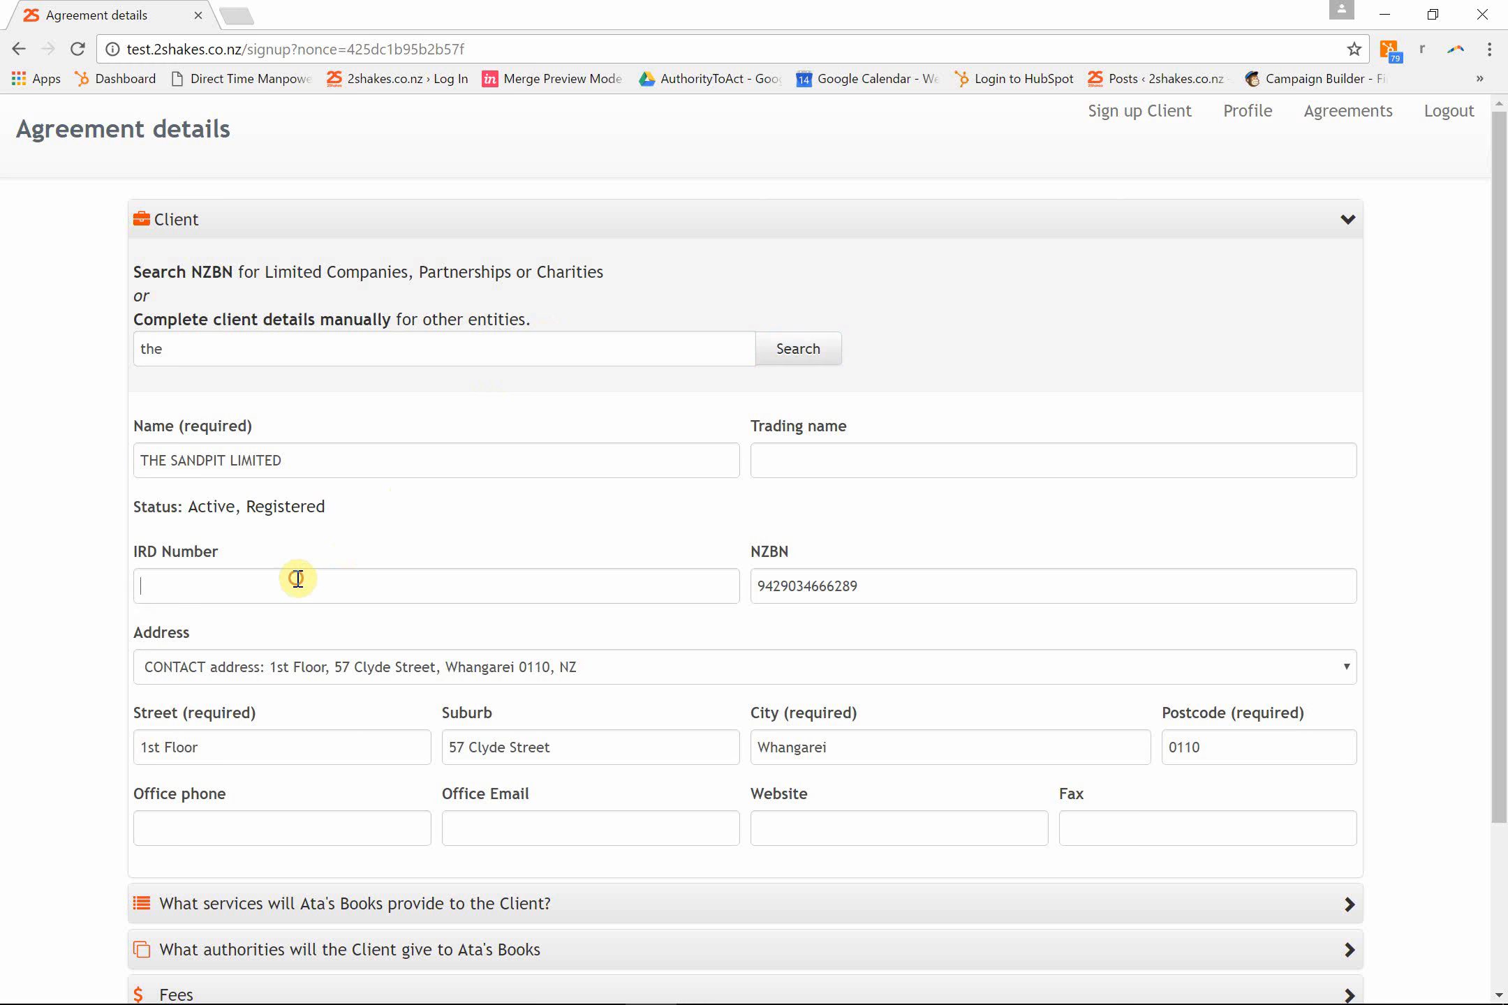
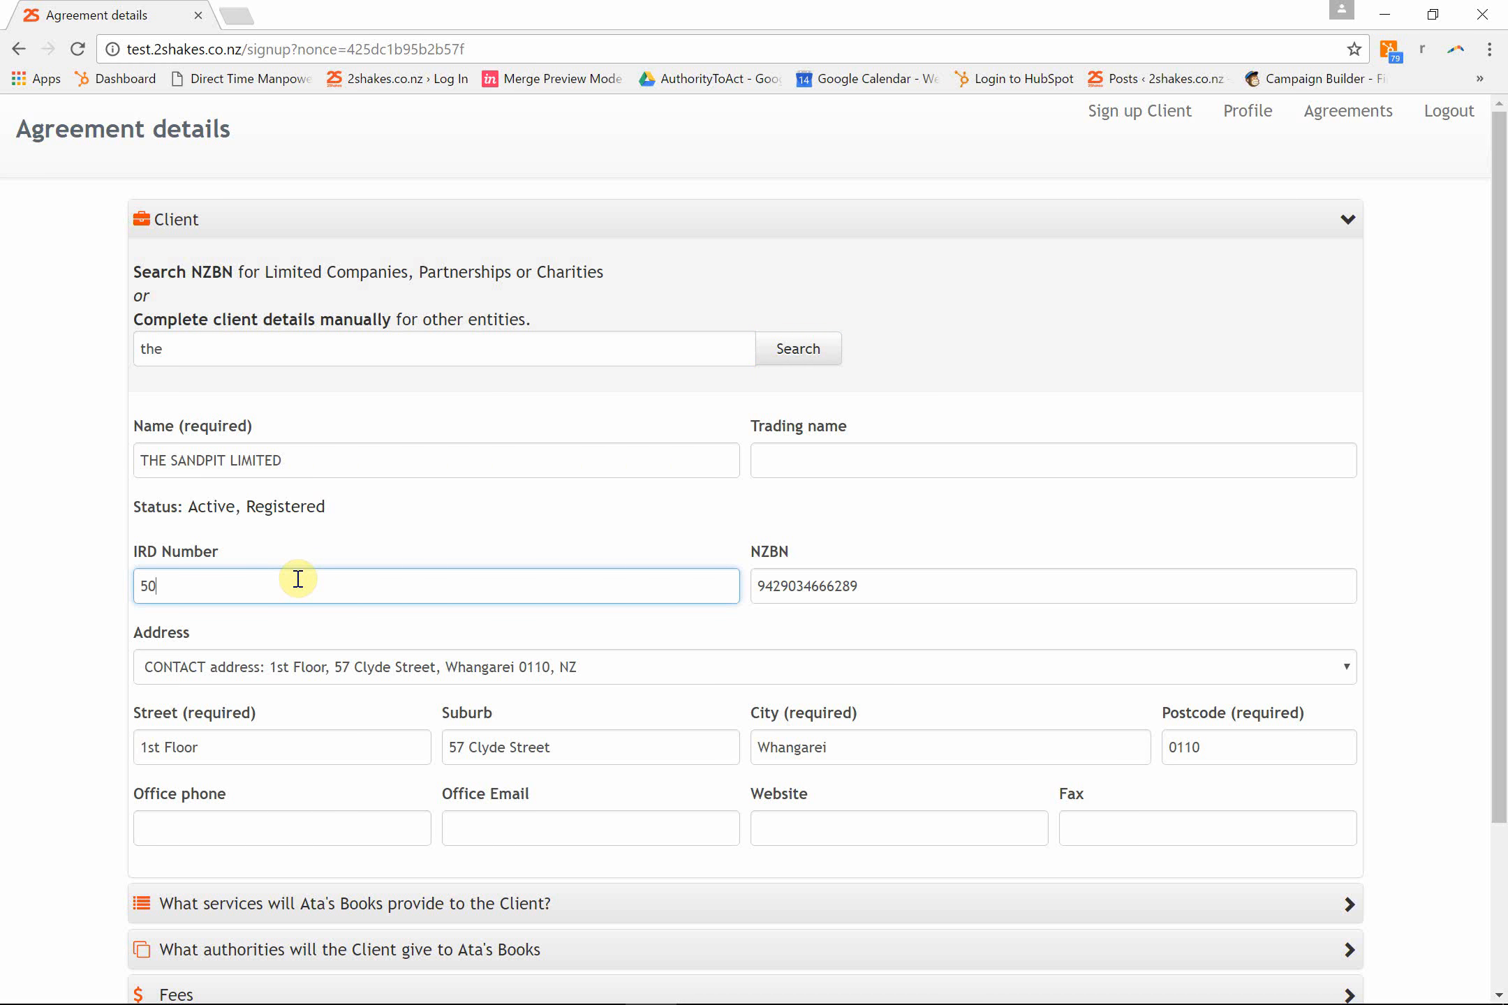
scroll(298, 579, "down", 2)
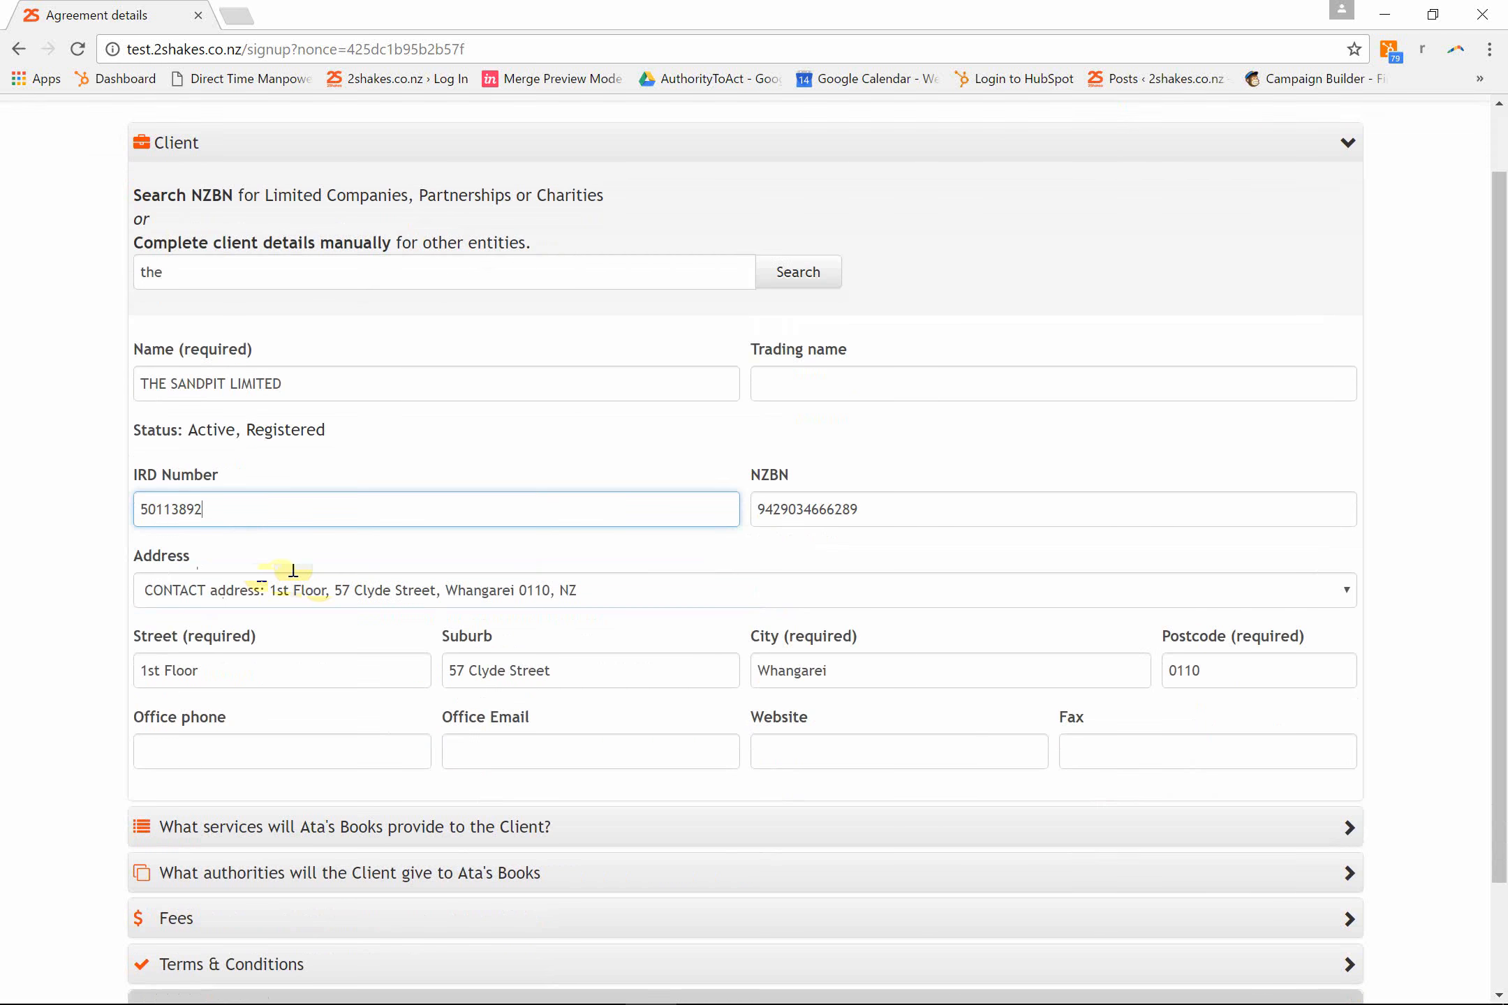
scroll(747, 434, "down", 2)
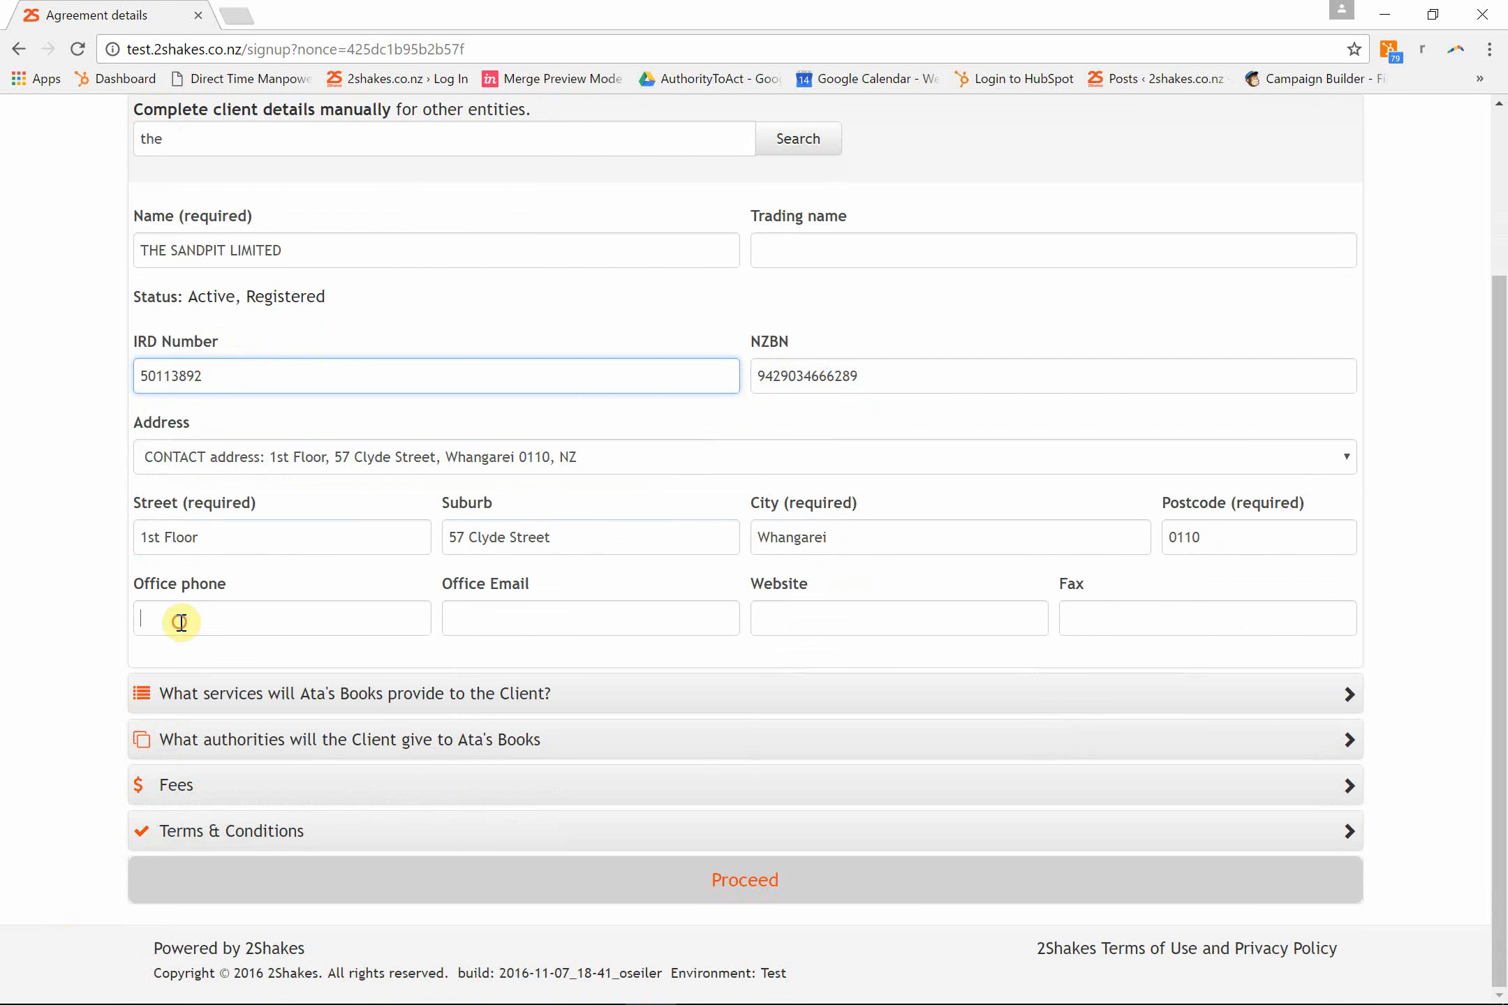
left_click(180, 622)
type("04")
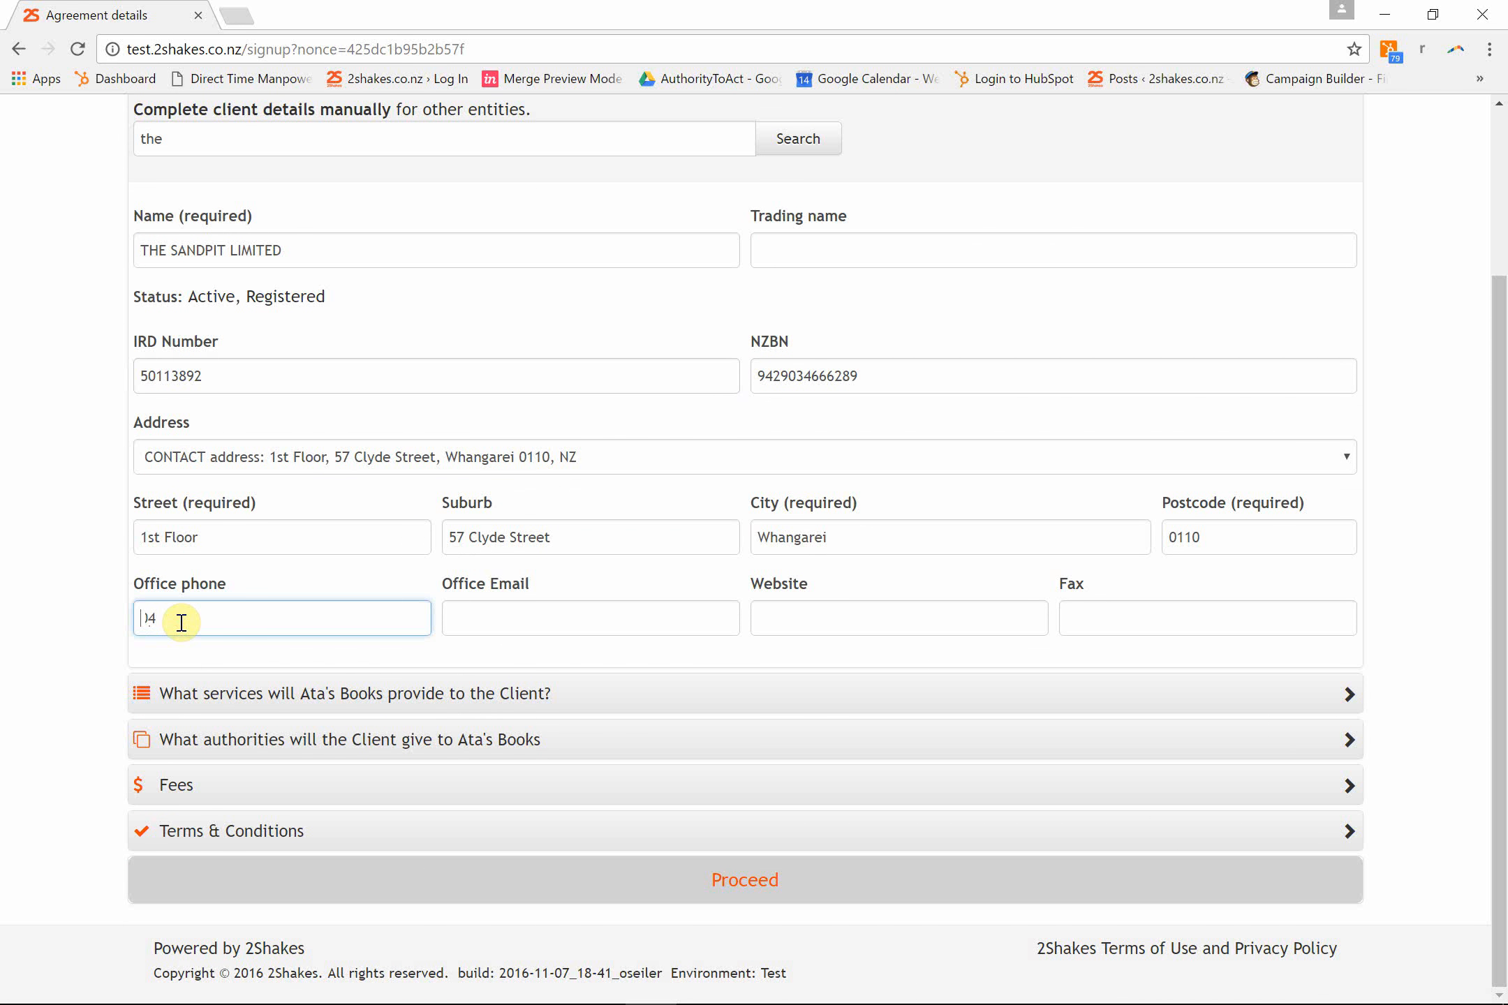
type("236762")
key("ctrl+a")
left_click(492, 609)
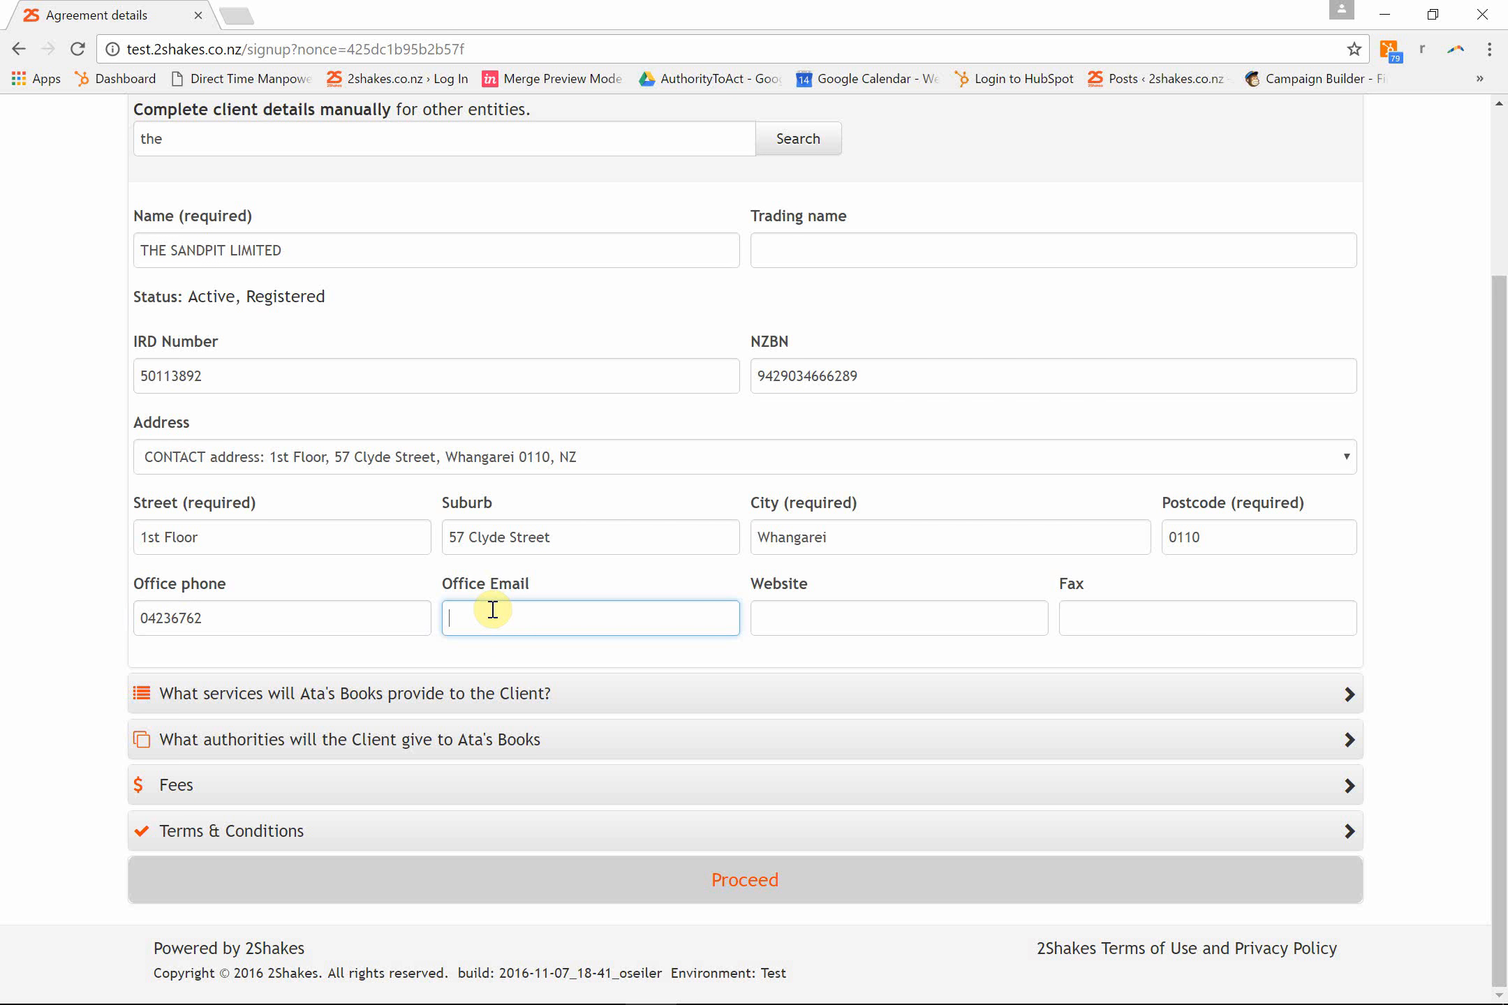
left_click(823, 620)
type("w")
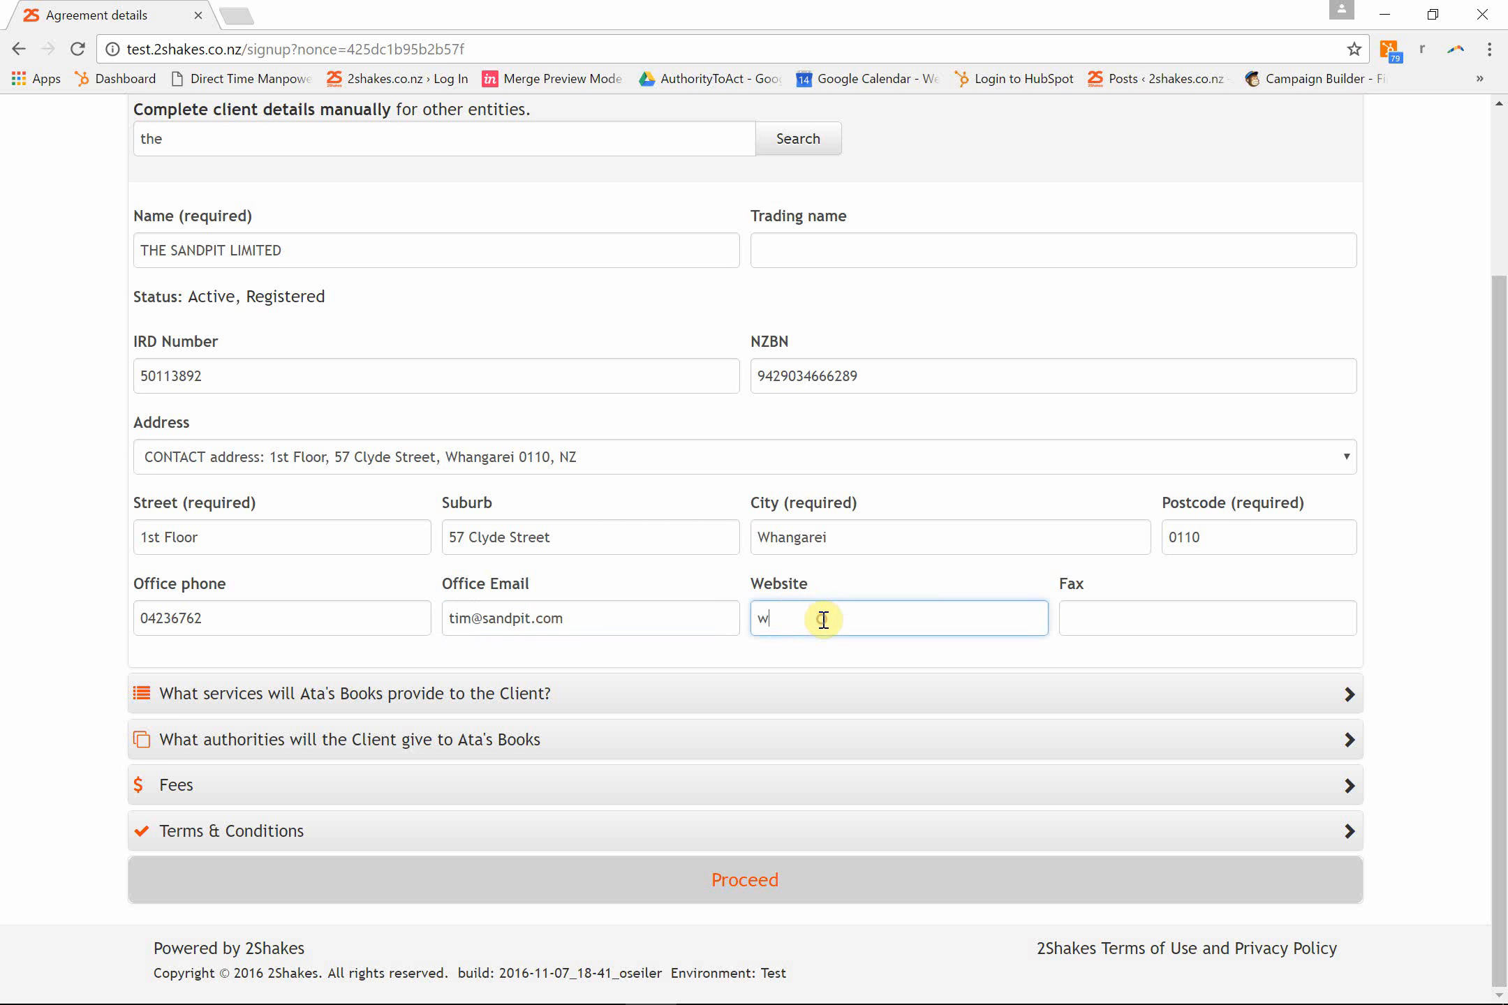
type("ww.sandpit.com")
left_click(356, 694)
- Untick Withholding Tax, Fringe Benefit Tax and Online payments, leaving 12 services selected
scroll(356, 694, "down", 3)
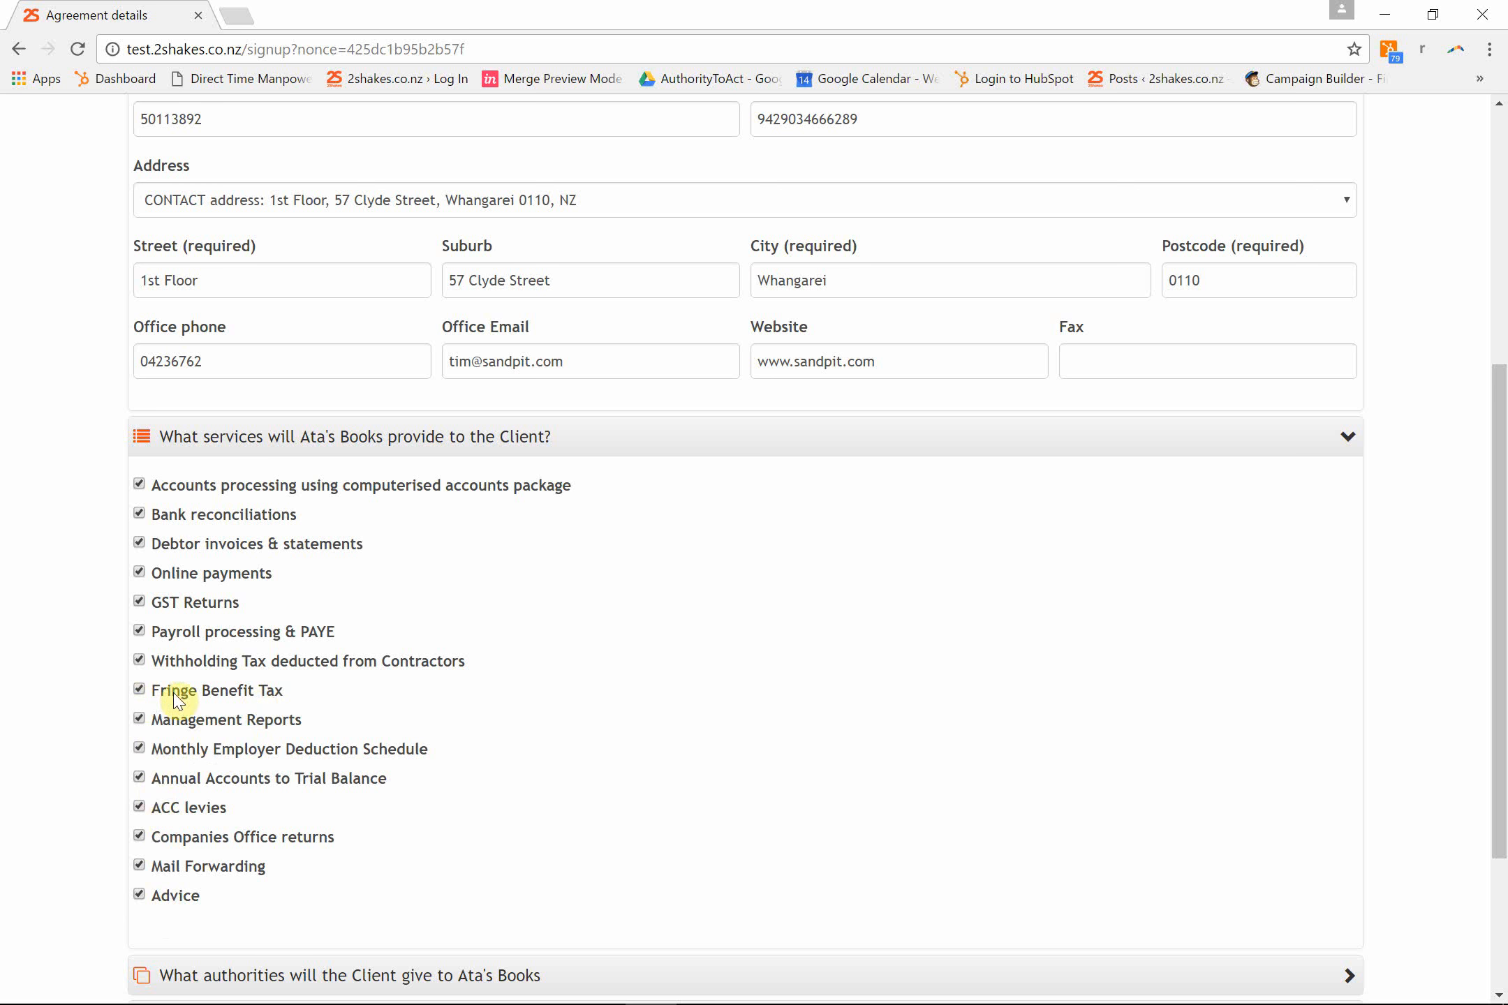
left_click(140, 661)
left_click(139, 689)
left_click(139, 572)
scroll(140, 572, "down", 3)
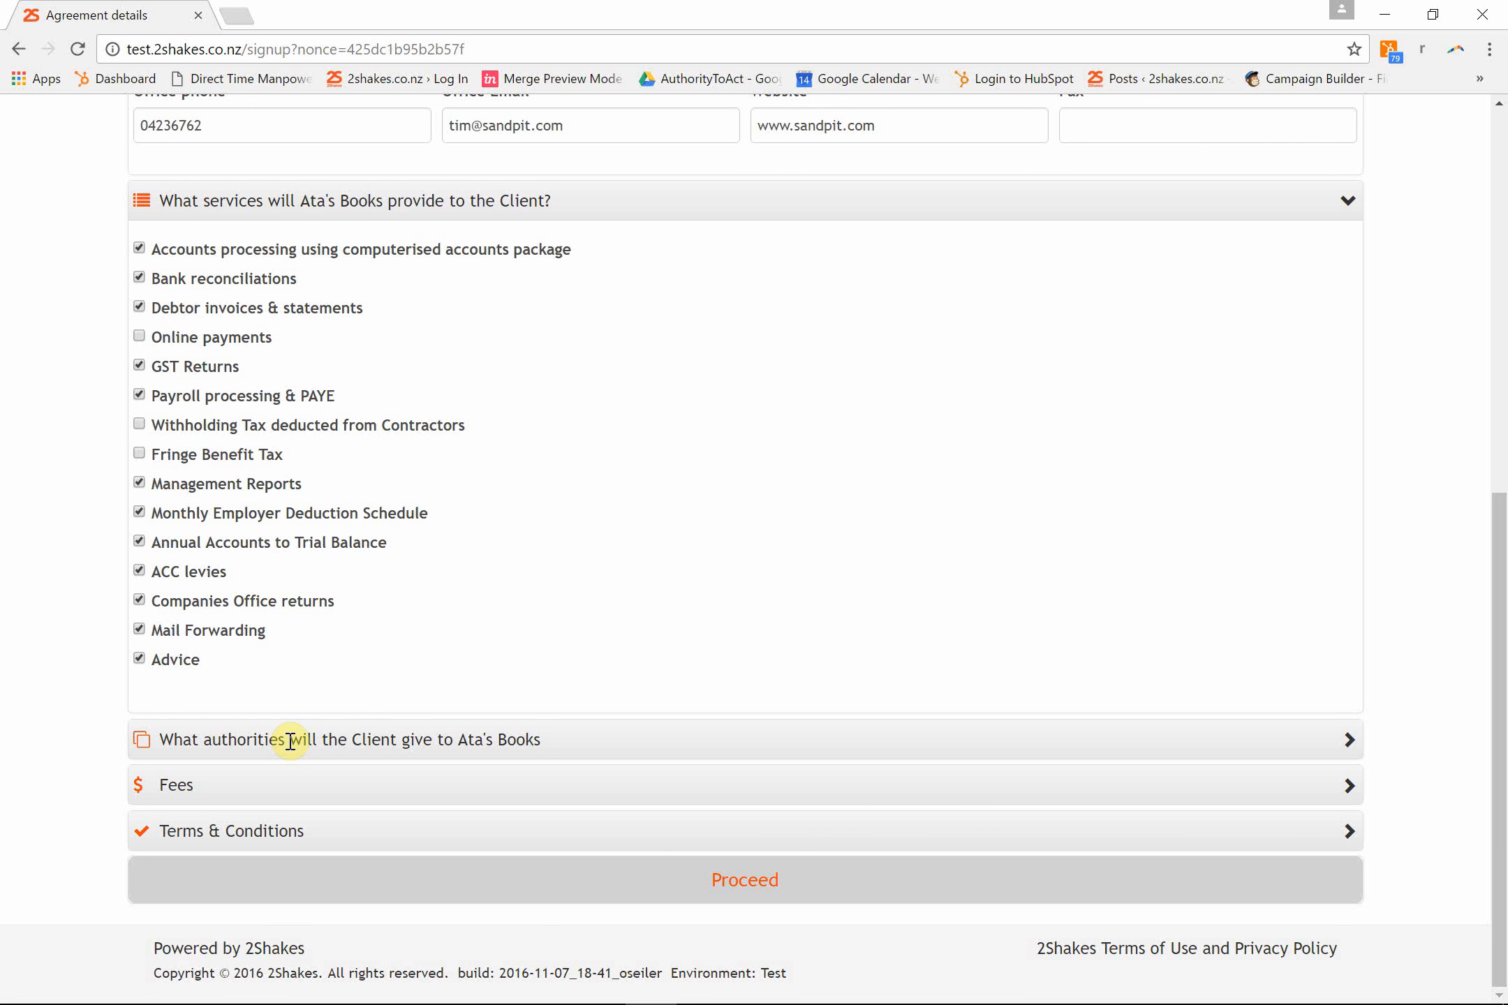
- Withdraw FBT, Rebate Claims, KiwiSaver, Child Support, Student Loan and Working for Families authorities, keeping Companies Office
left_click(290, 740)
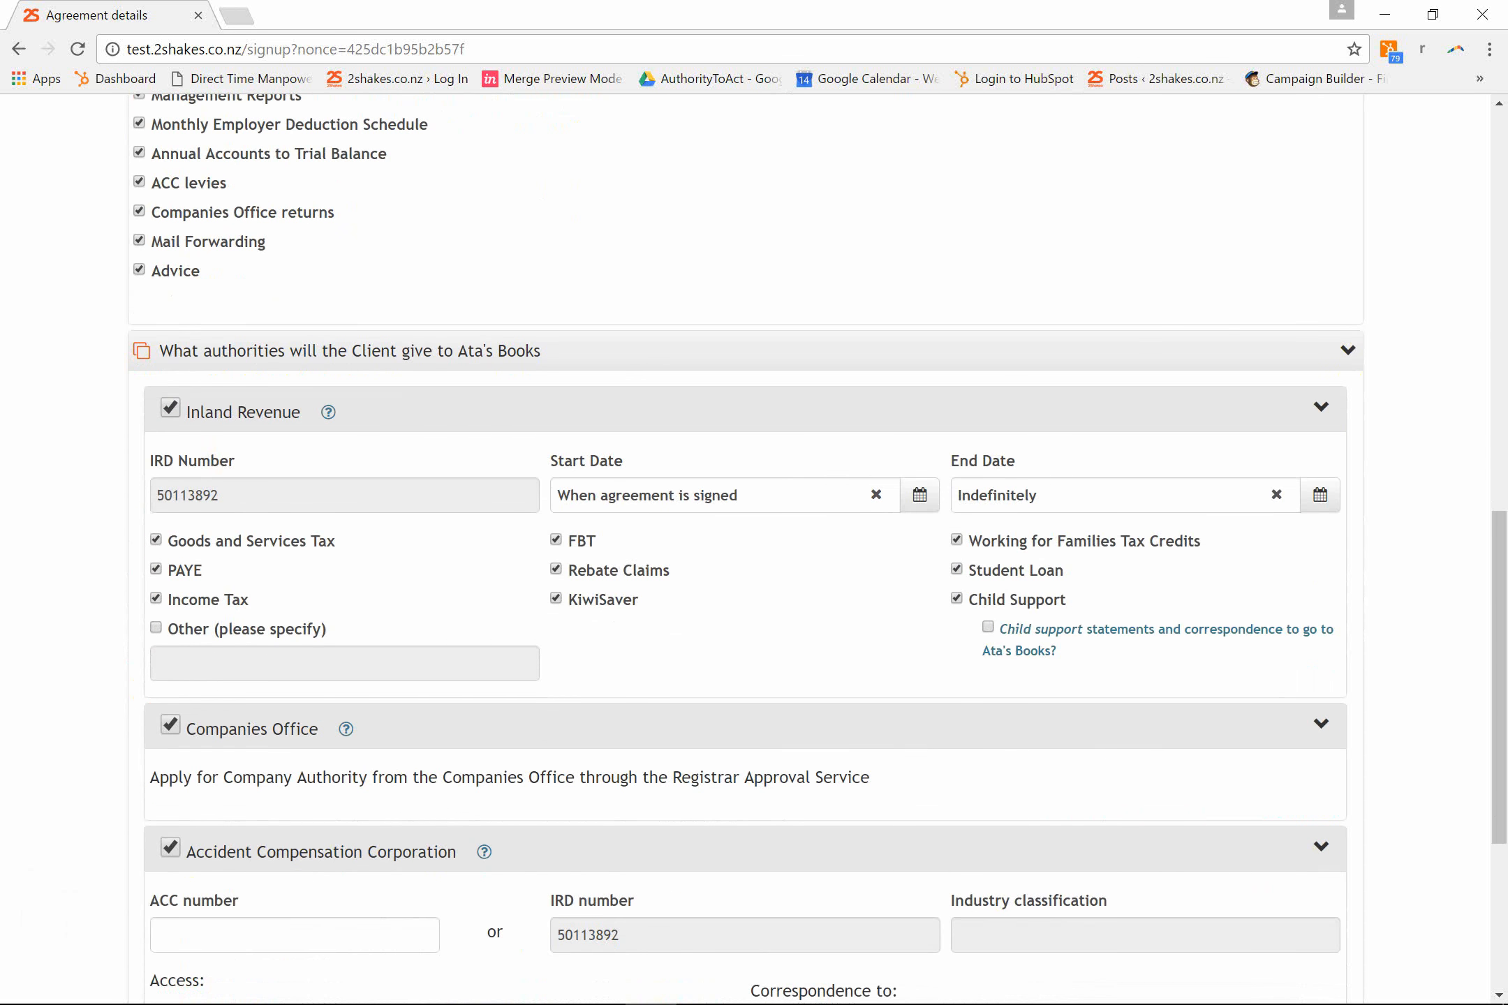
scroll(405, 698, "down", 2)
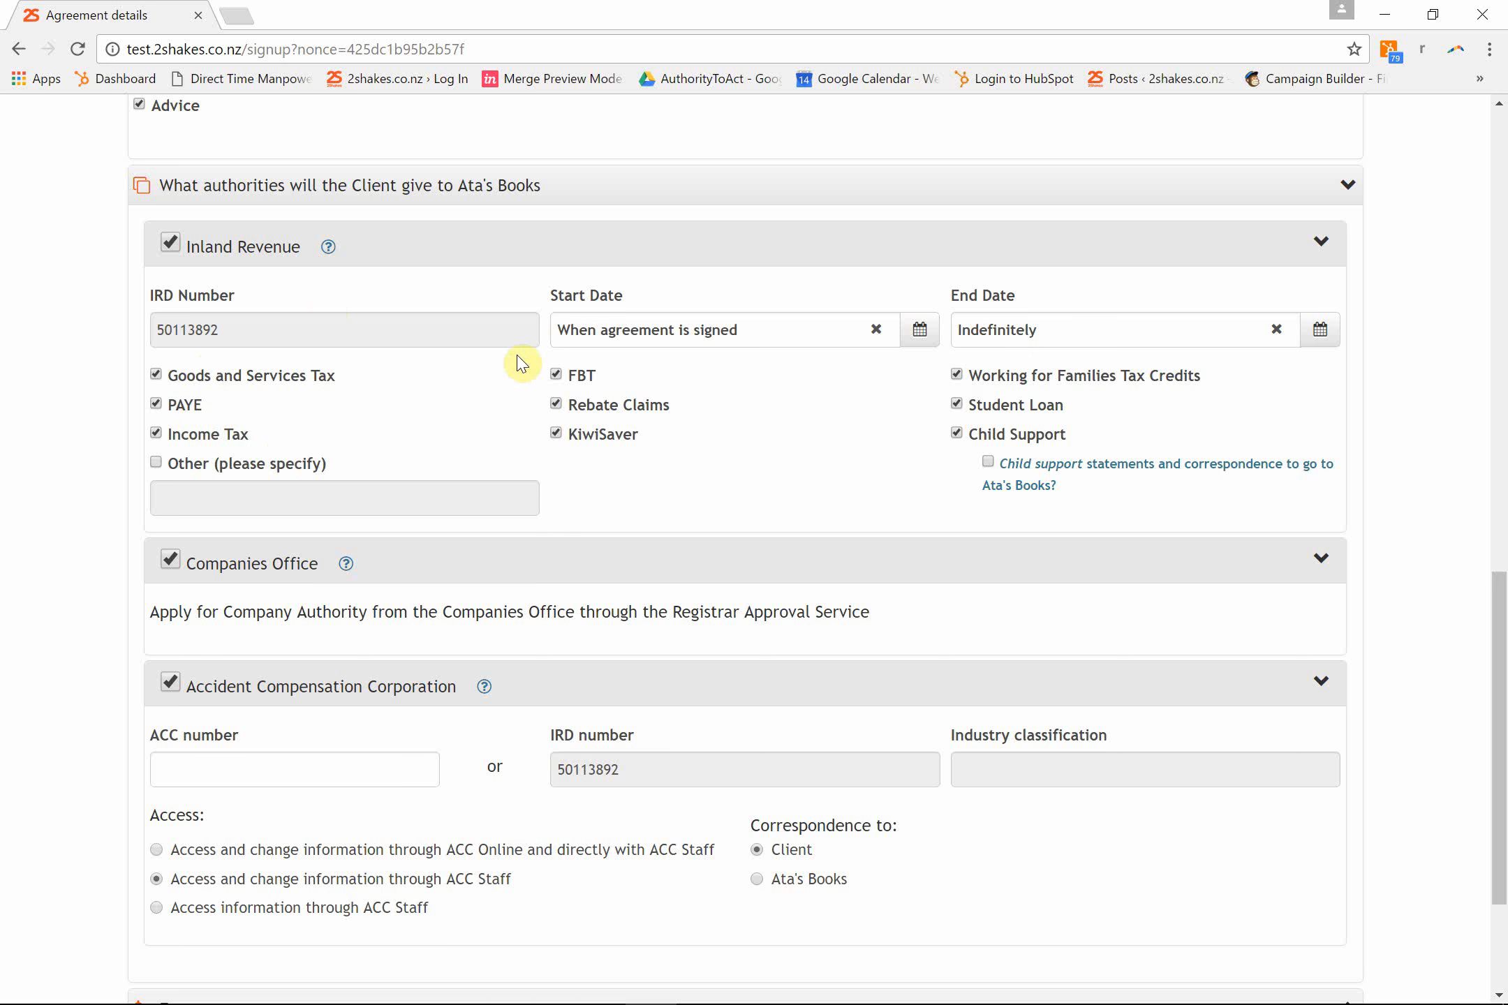
left_click(555, 374)
left_click(557, 402)
left_click(556, 432)
left_click(957, 432)
left_click(956, 404)
left_click(956, 375)
left_click(170, 558)
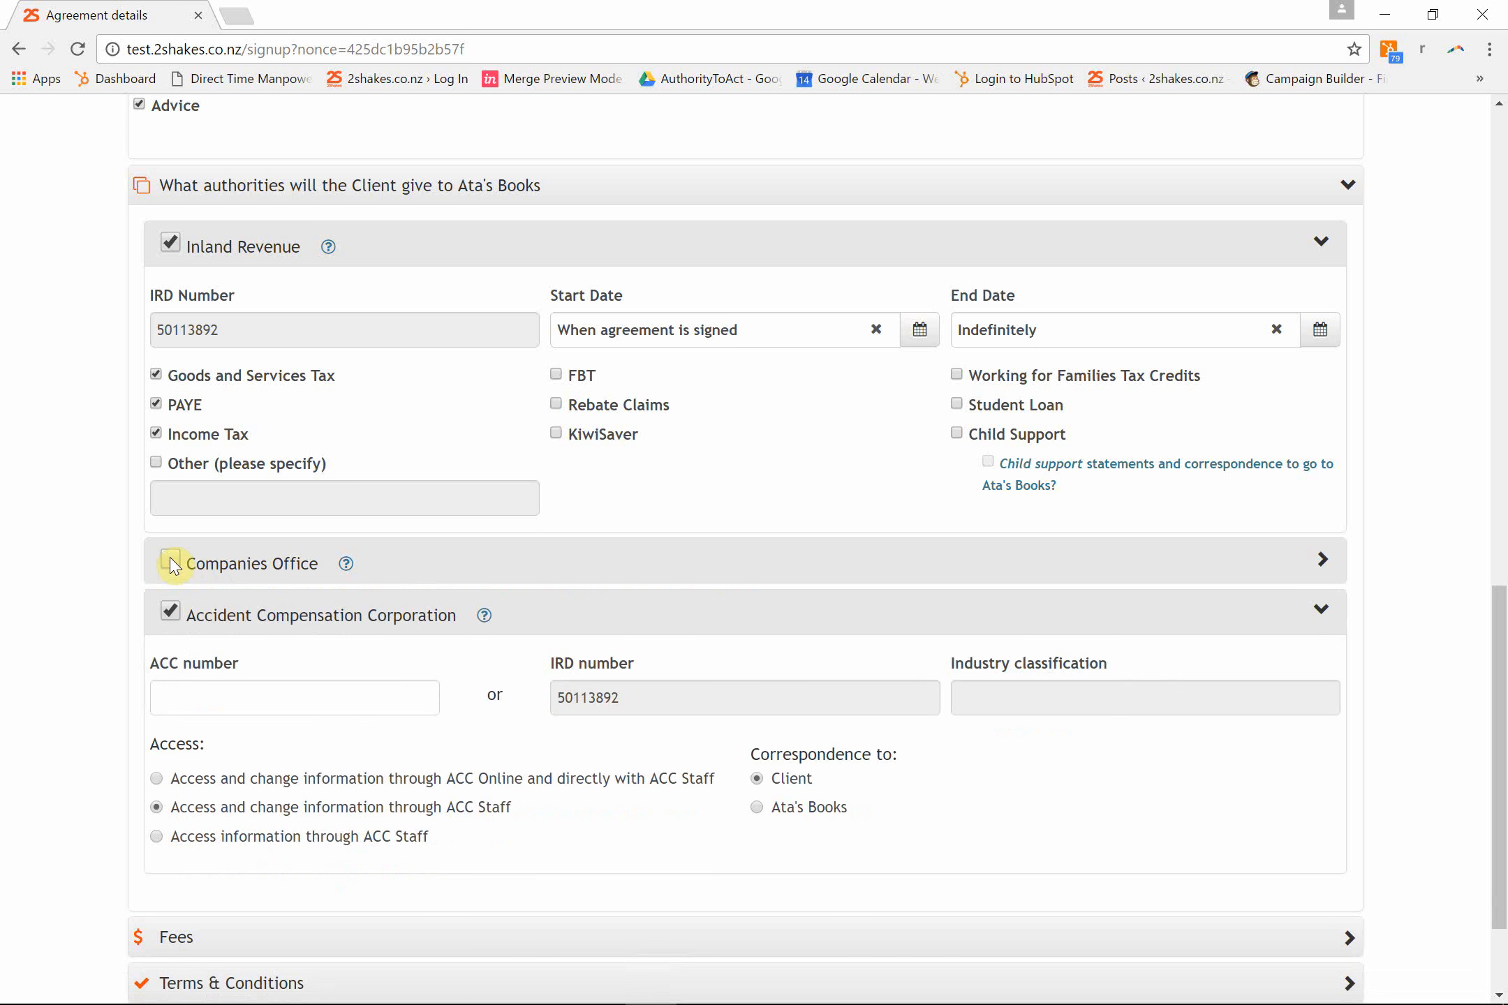
left_click(170, 558)
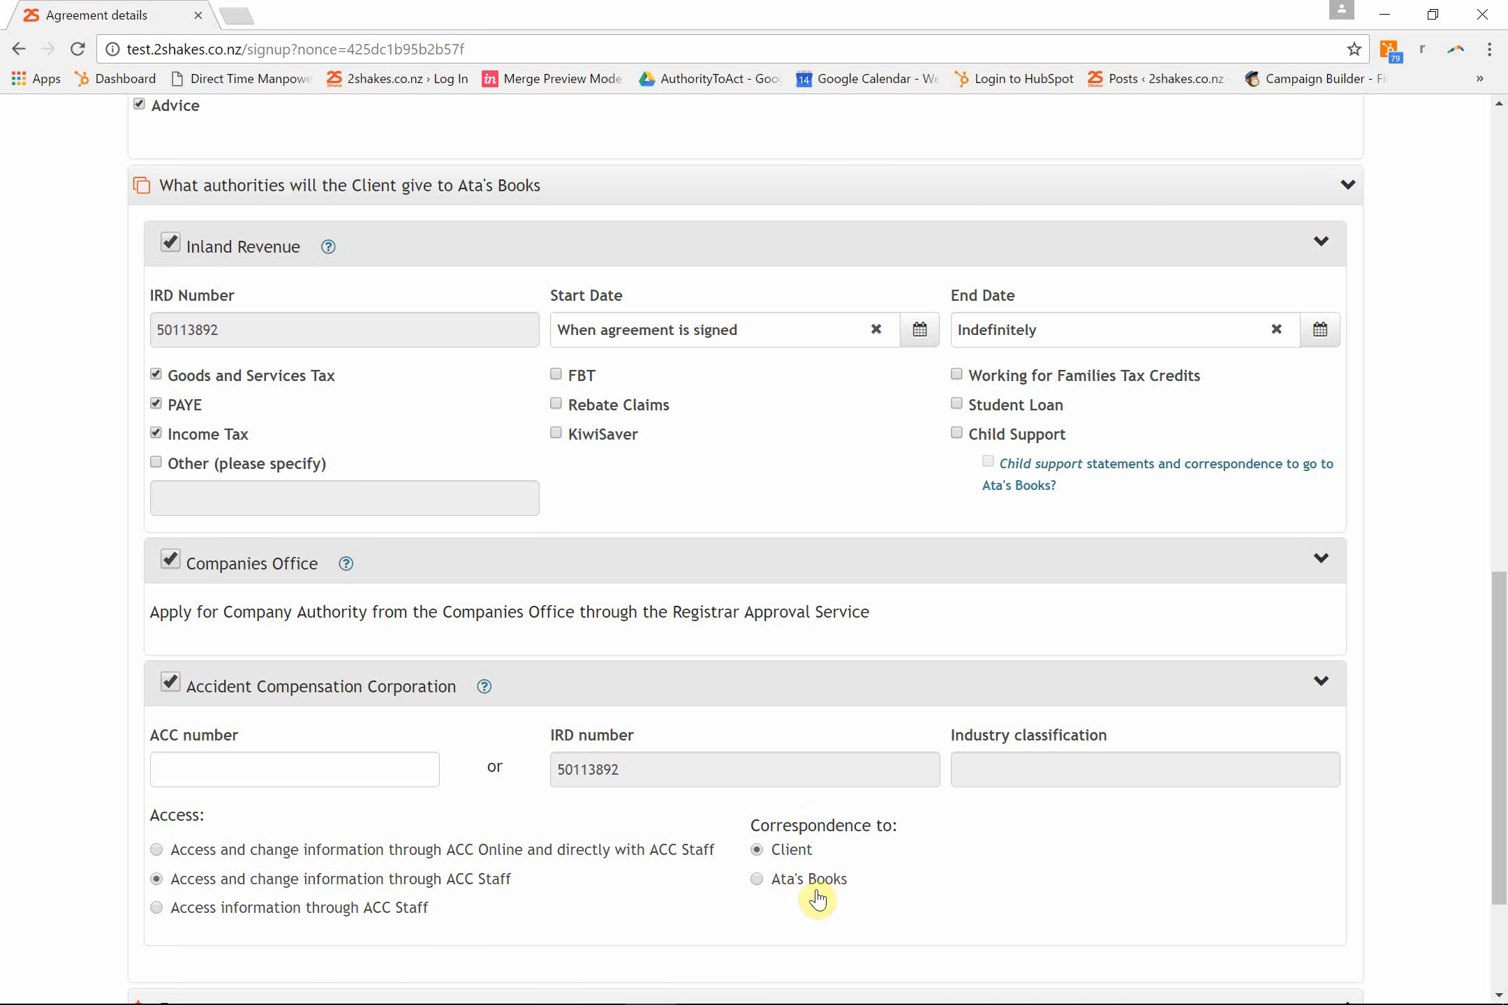
scroll(818, 901, "down", 3)
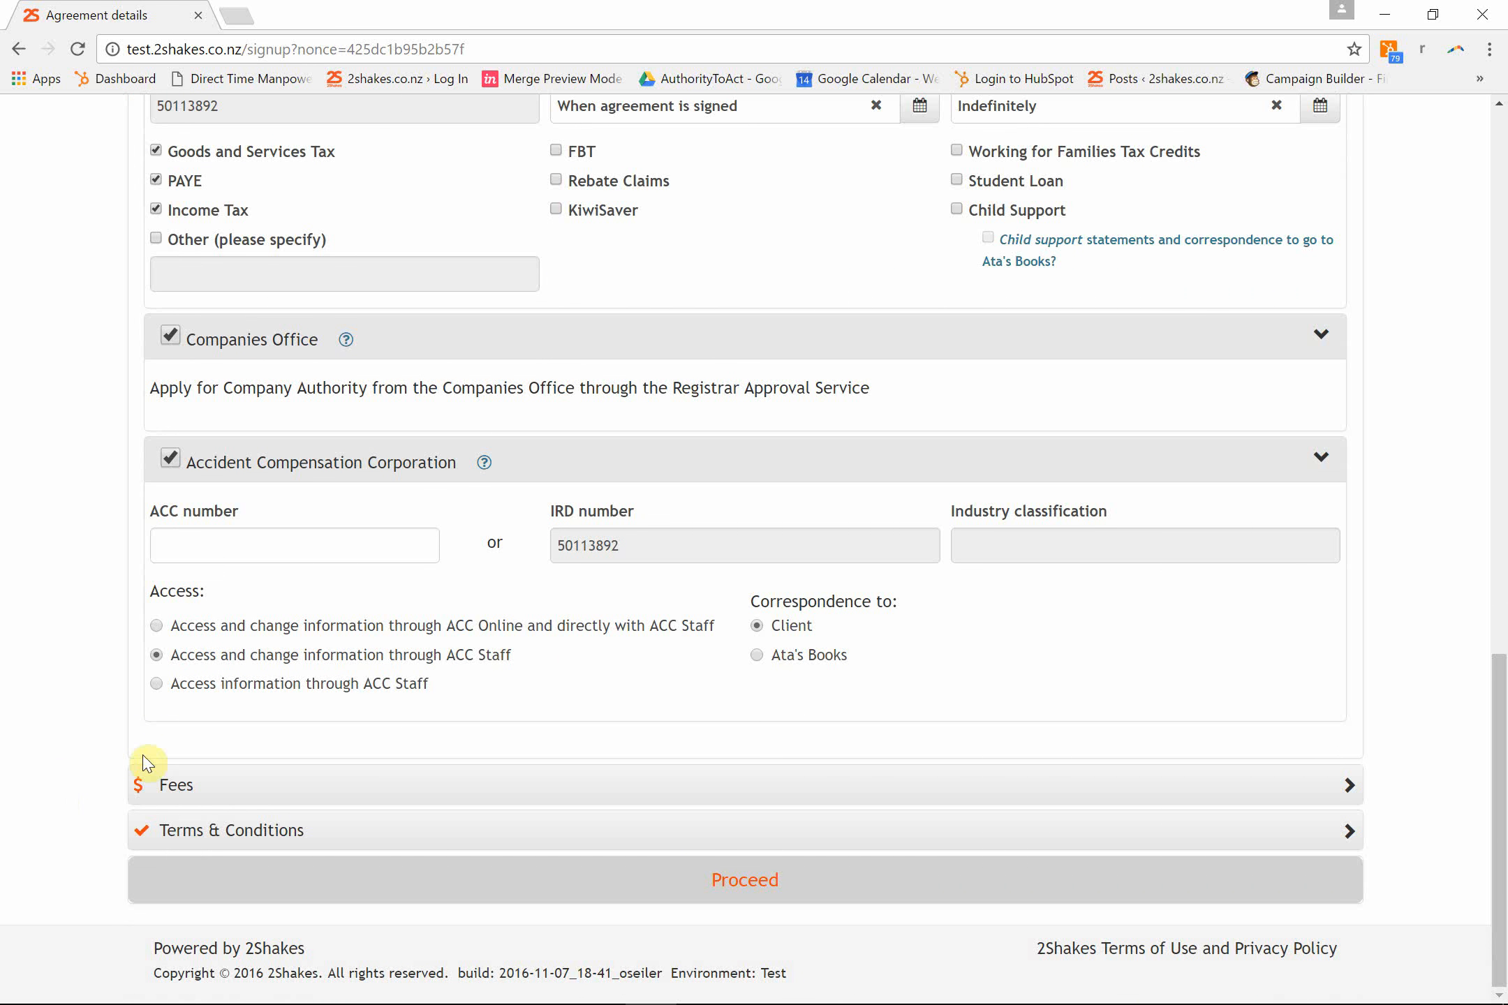
- Replace the AMOUNT placeholder with 120 and delete 'Month/' and '/Hour' from the fee wording
left_click(175, 787)
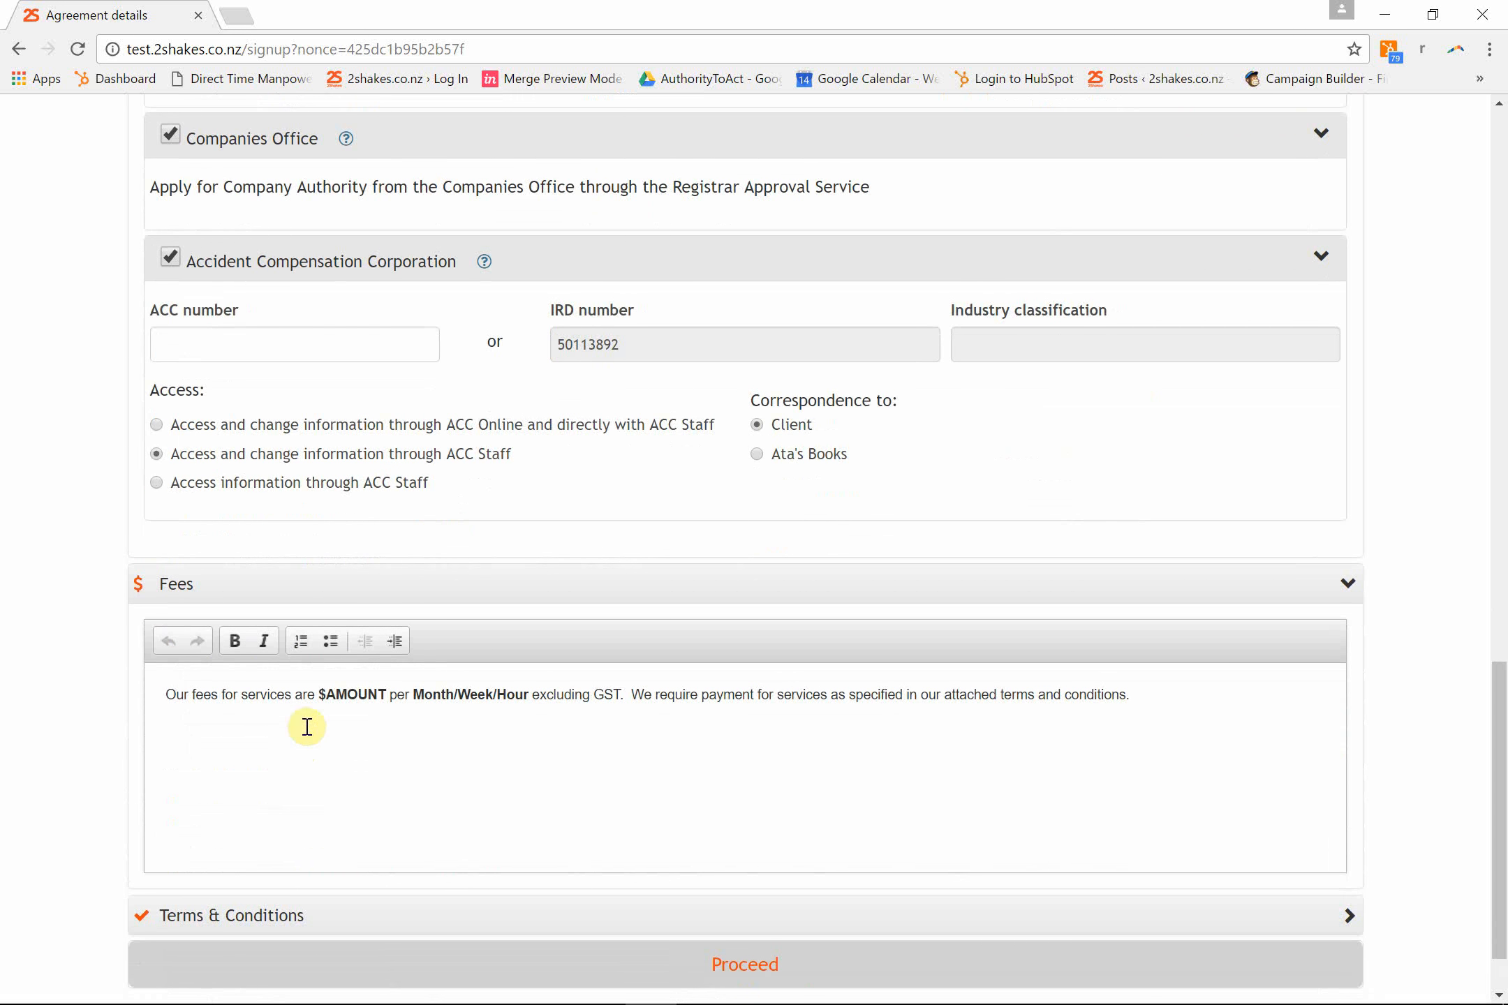
left_click_drag(328, 693, 386, 696)
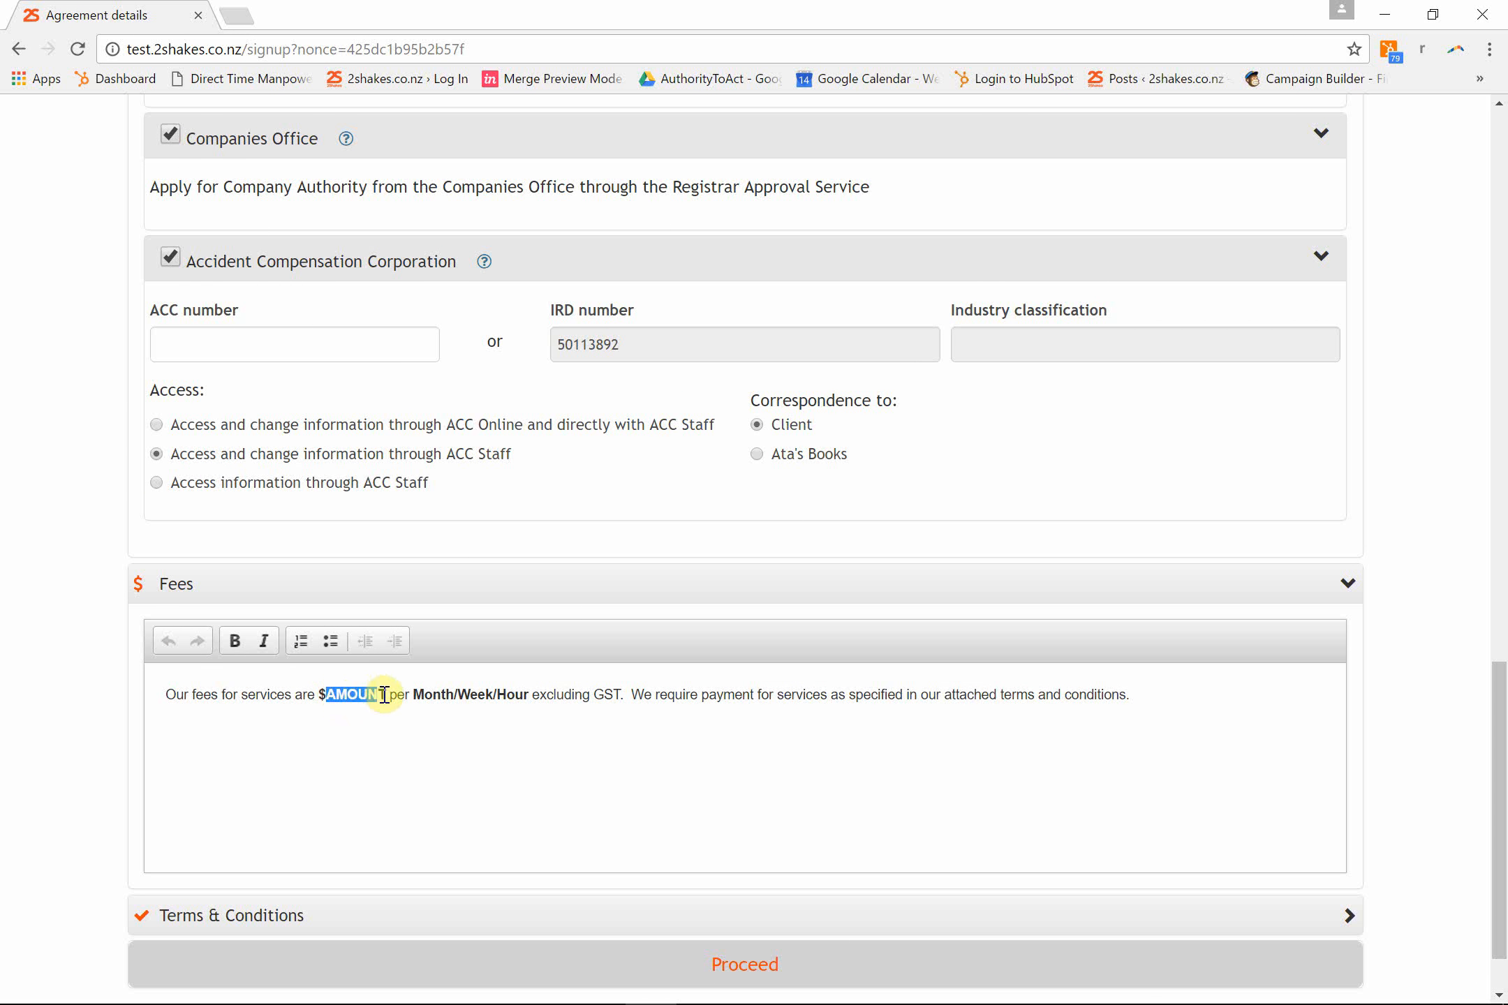
type("120")
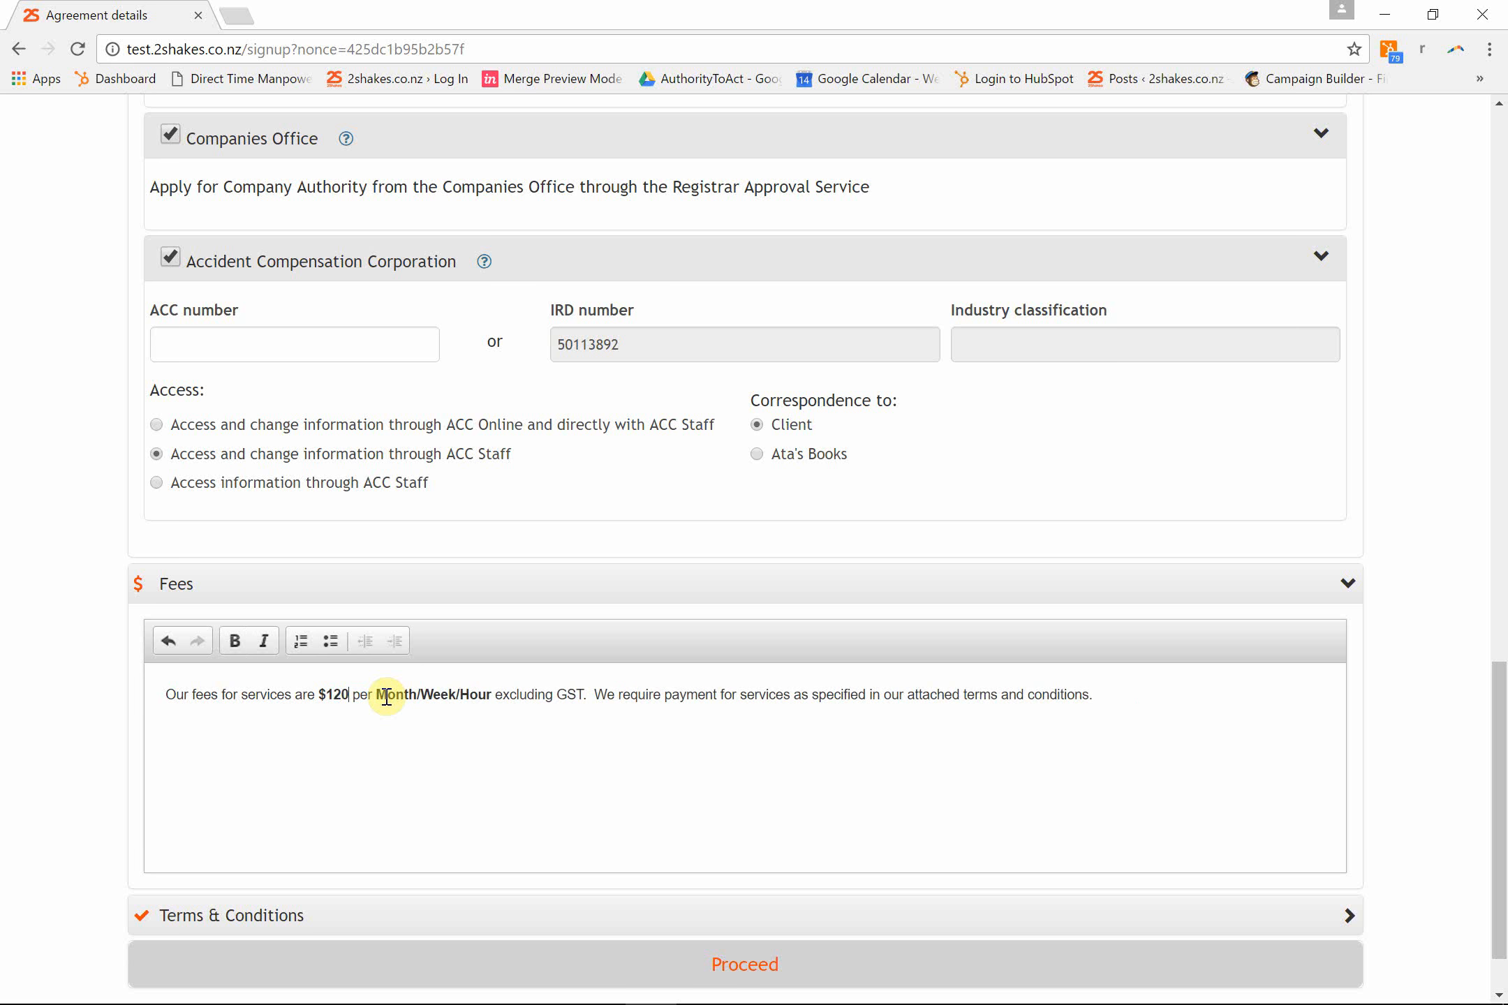
left_click(387, 697)
key("ctrl+shift+Right")
key("Delete")
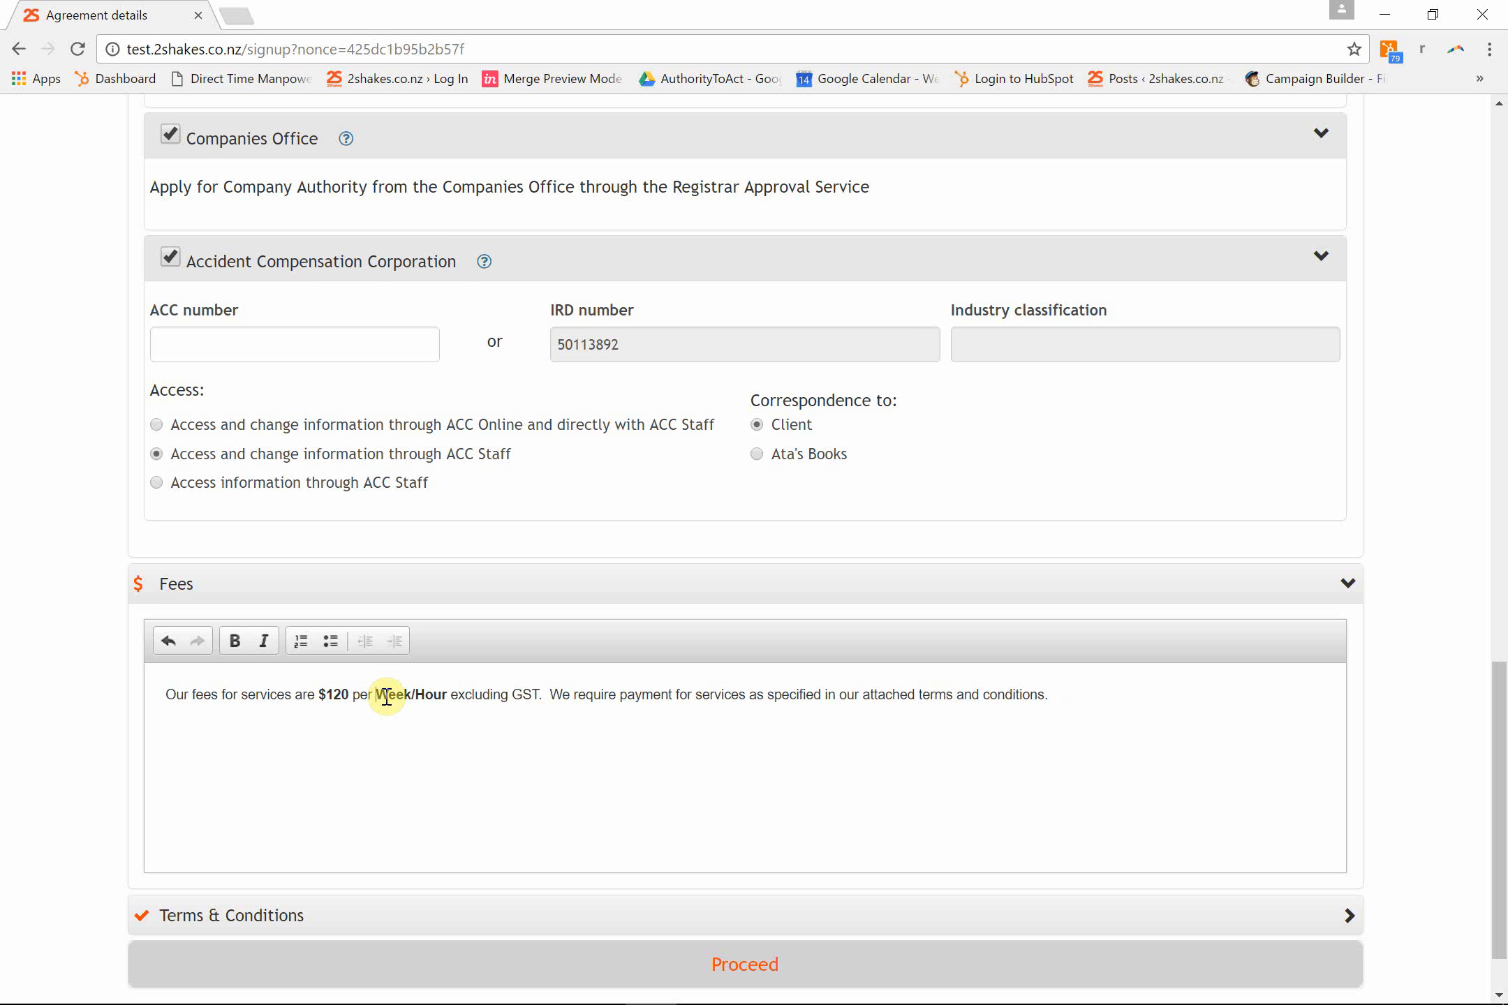
key("ctrl+Right")
key("Delete")
key("Delete")
key("Delete")
key("Delete")
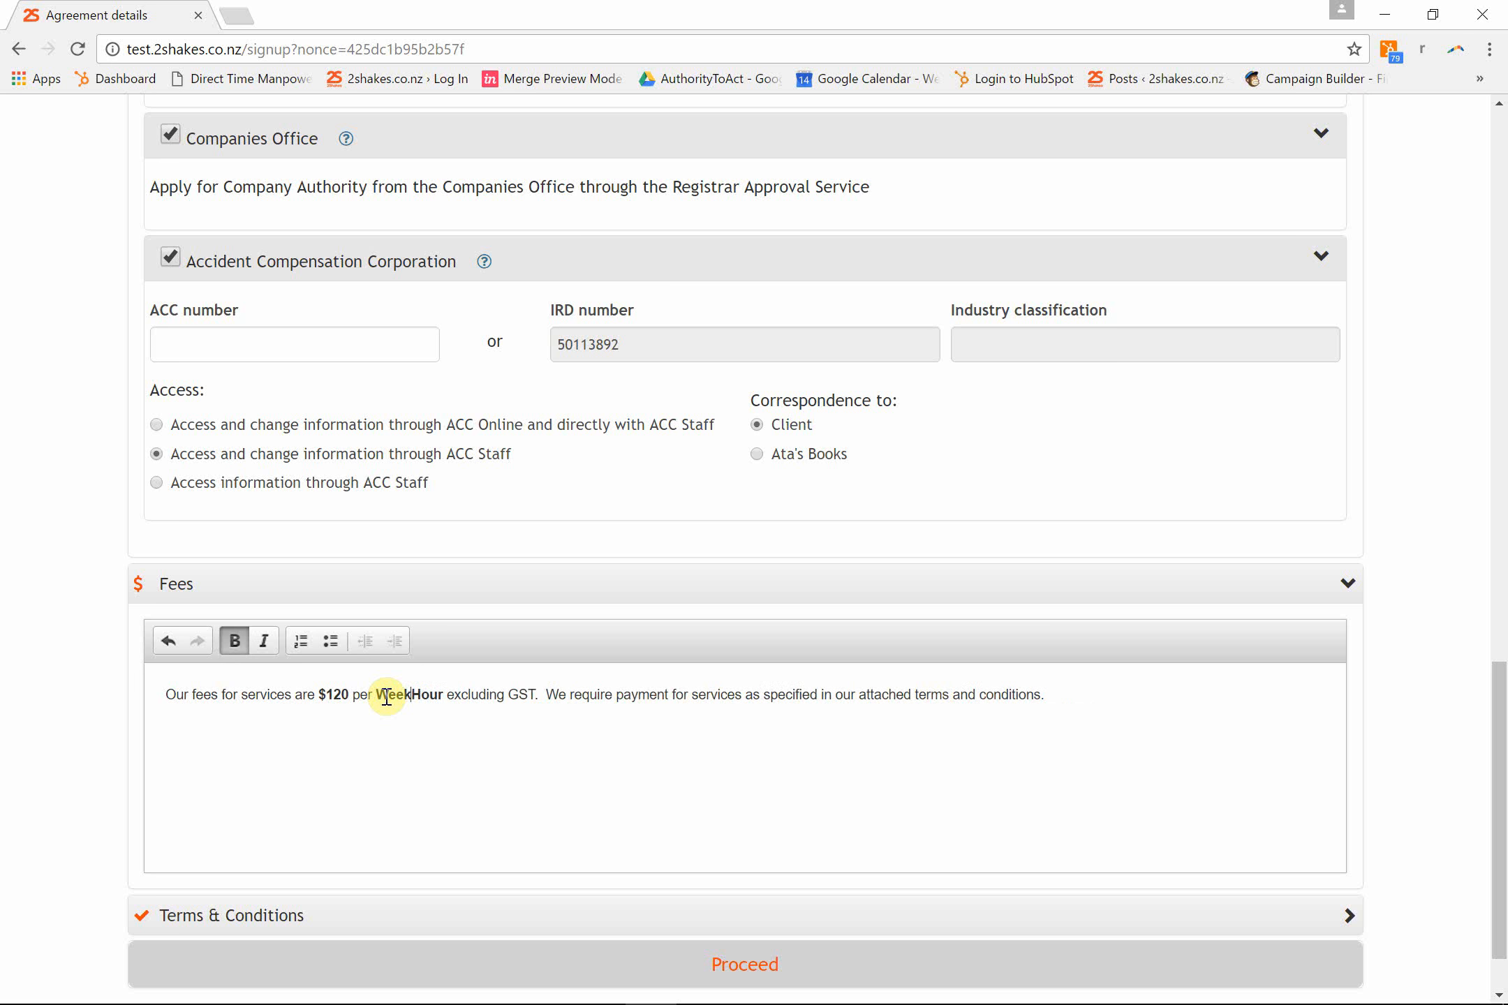
key("BackSpace")
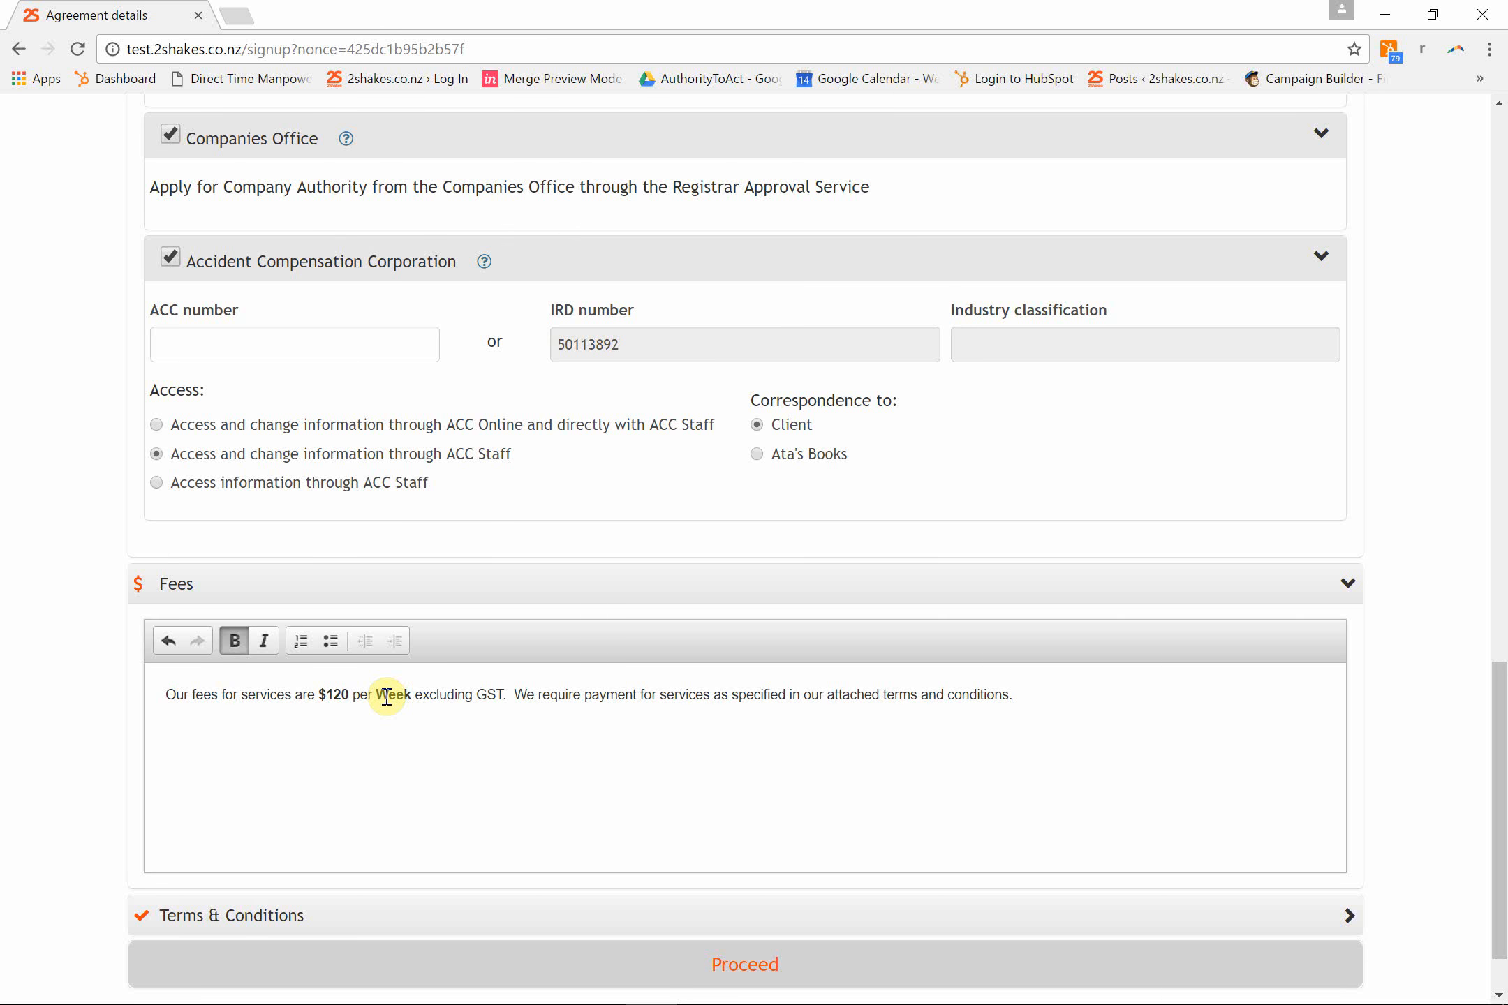
scroll(386, 696, "down", 2)
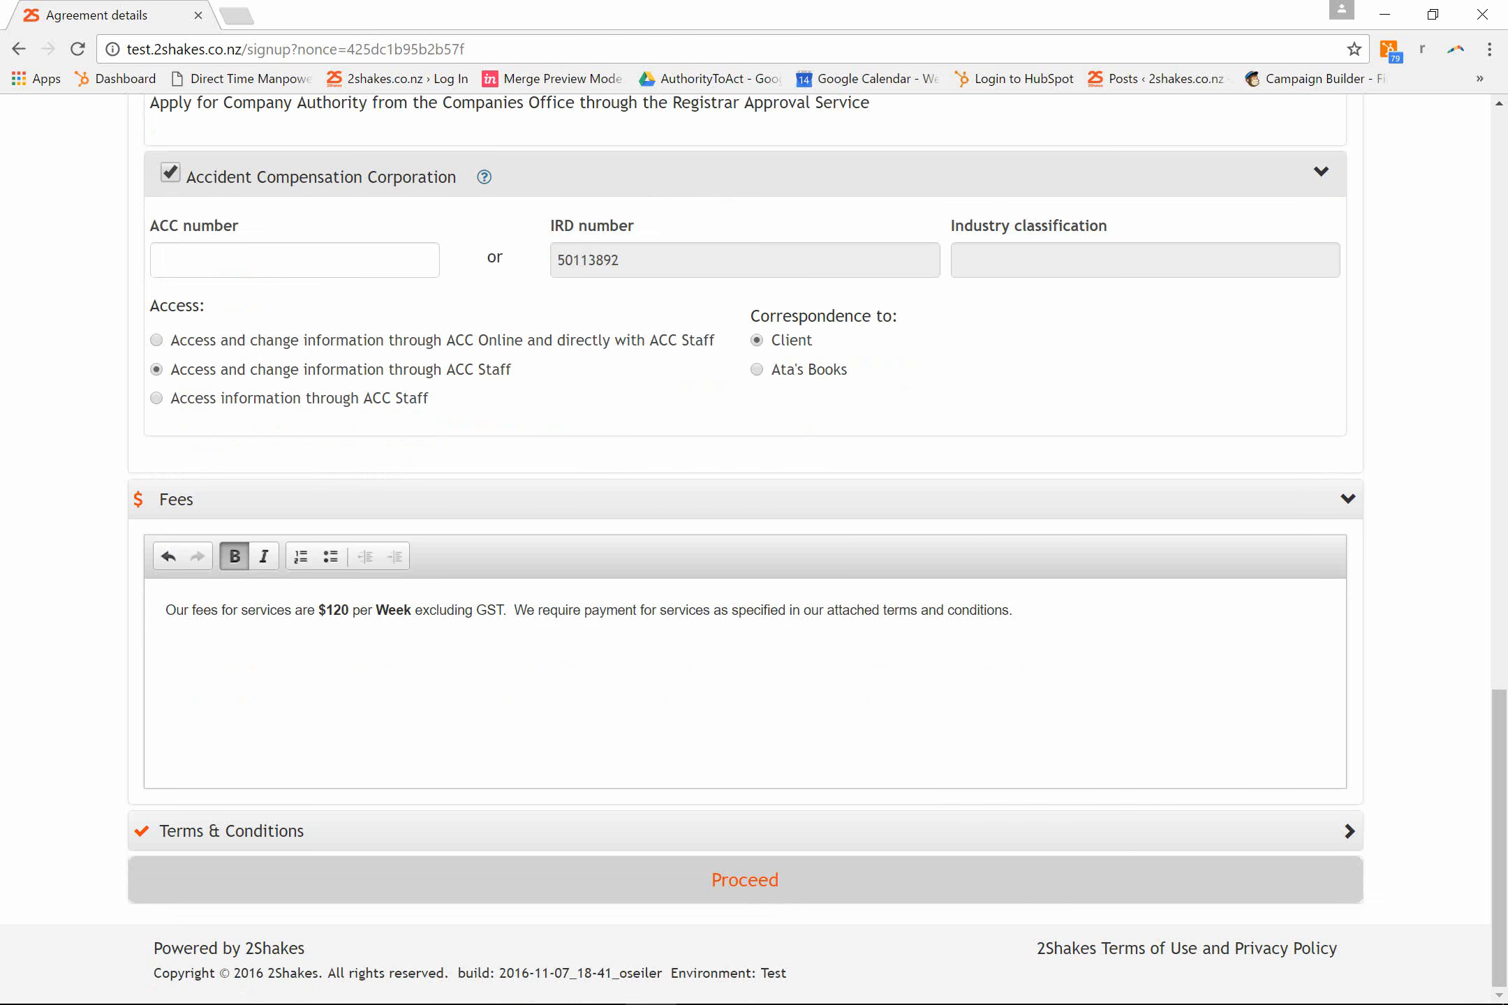
- Try the Alternate terms template, then reselect Standard Terms and Conditions
left_click(261, 832)
scroll(259, 838, "down", 5)
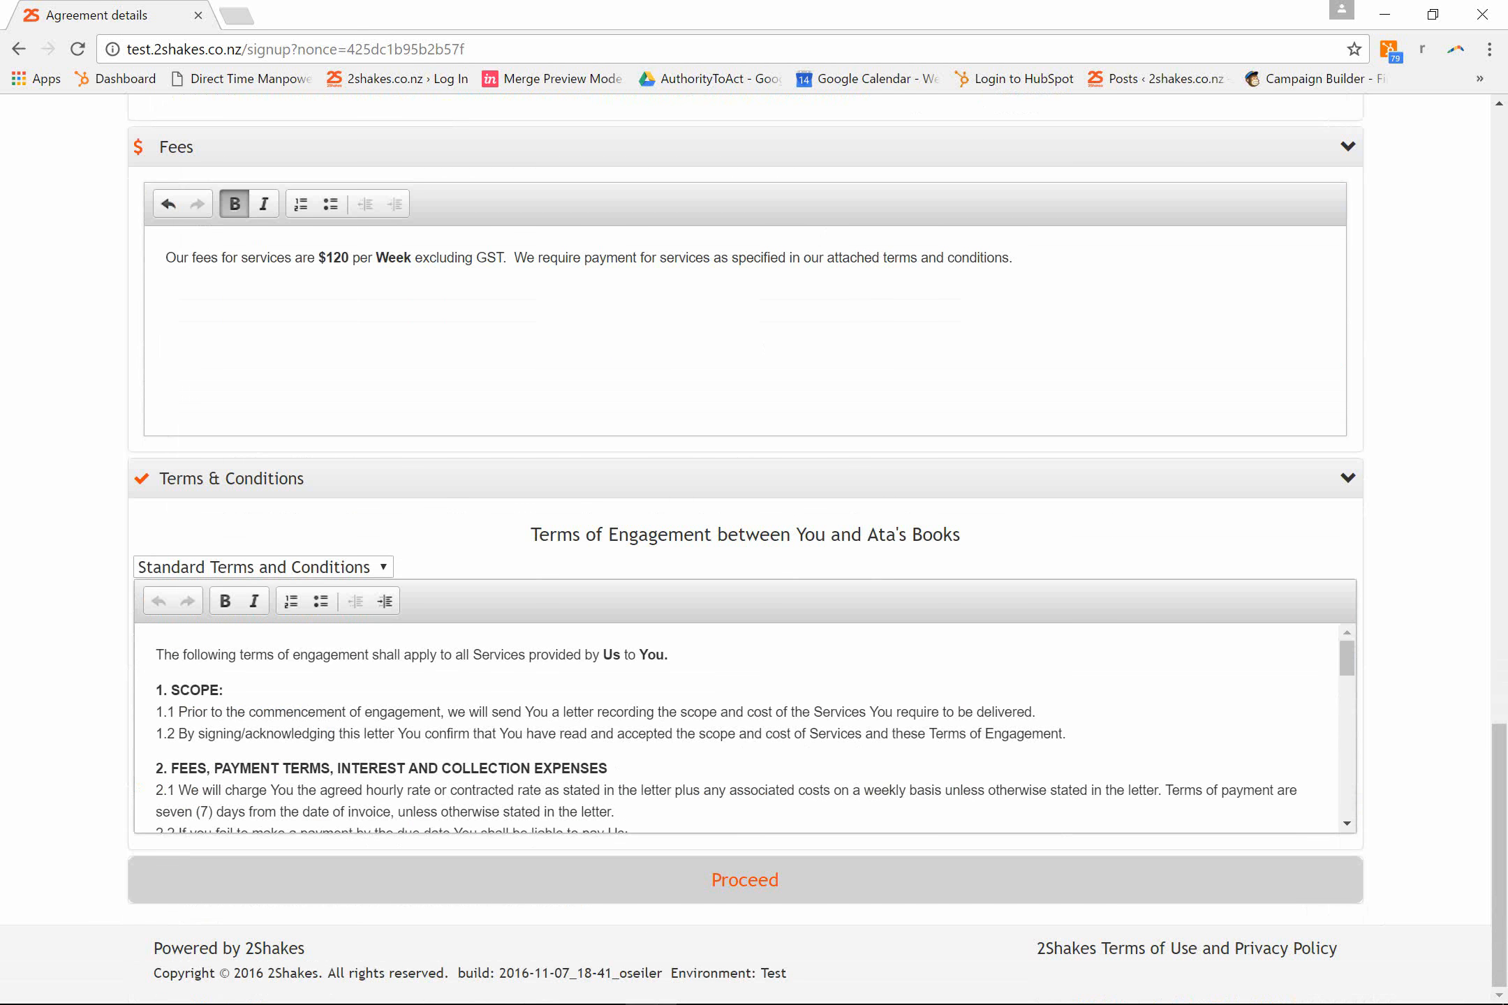
left_click(384, 568)
left_click(367, 612)
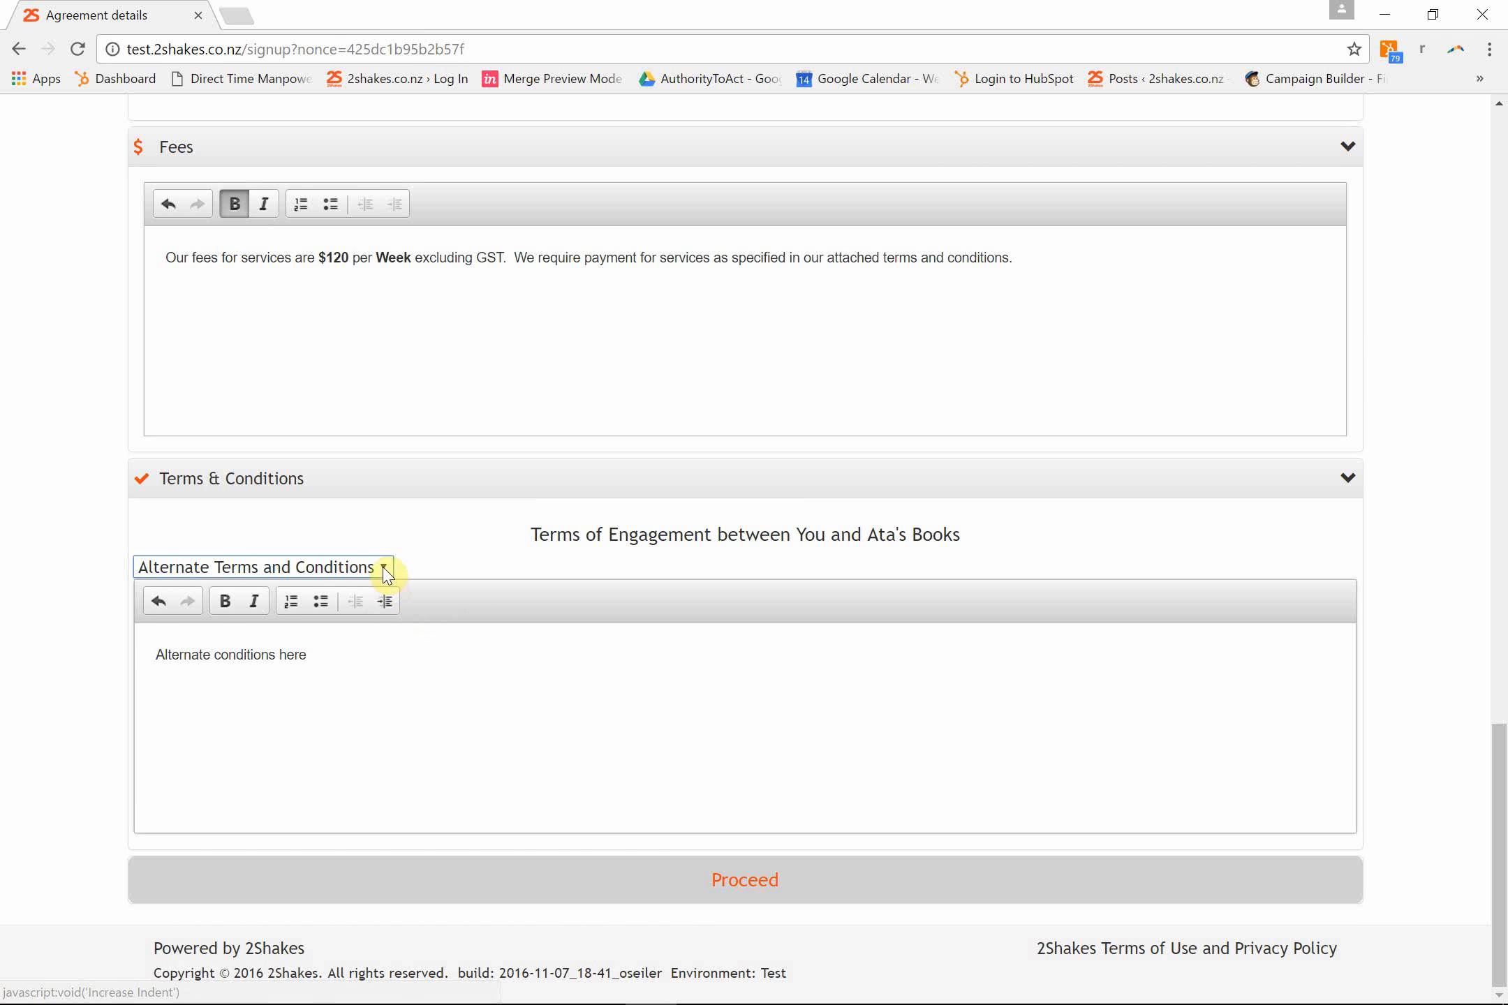
left_click(382, 568)
left_click(364, 588)
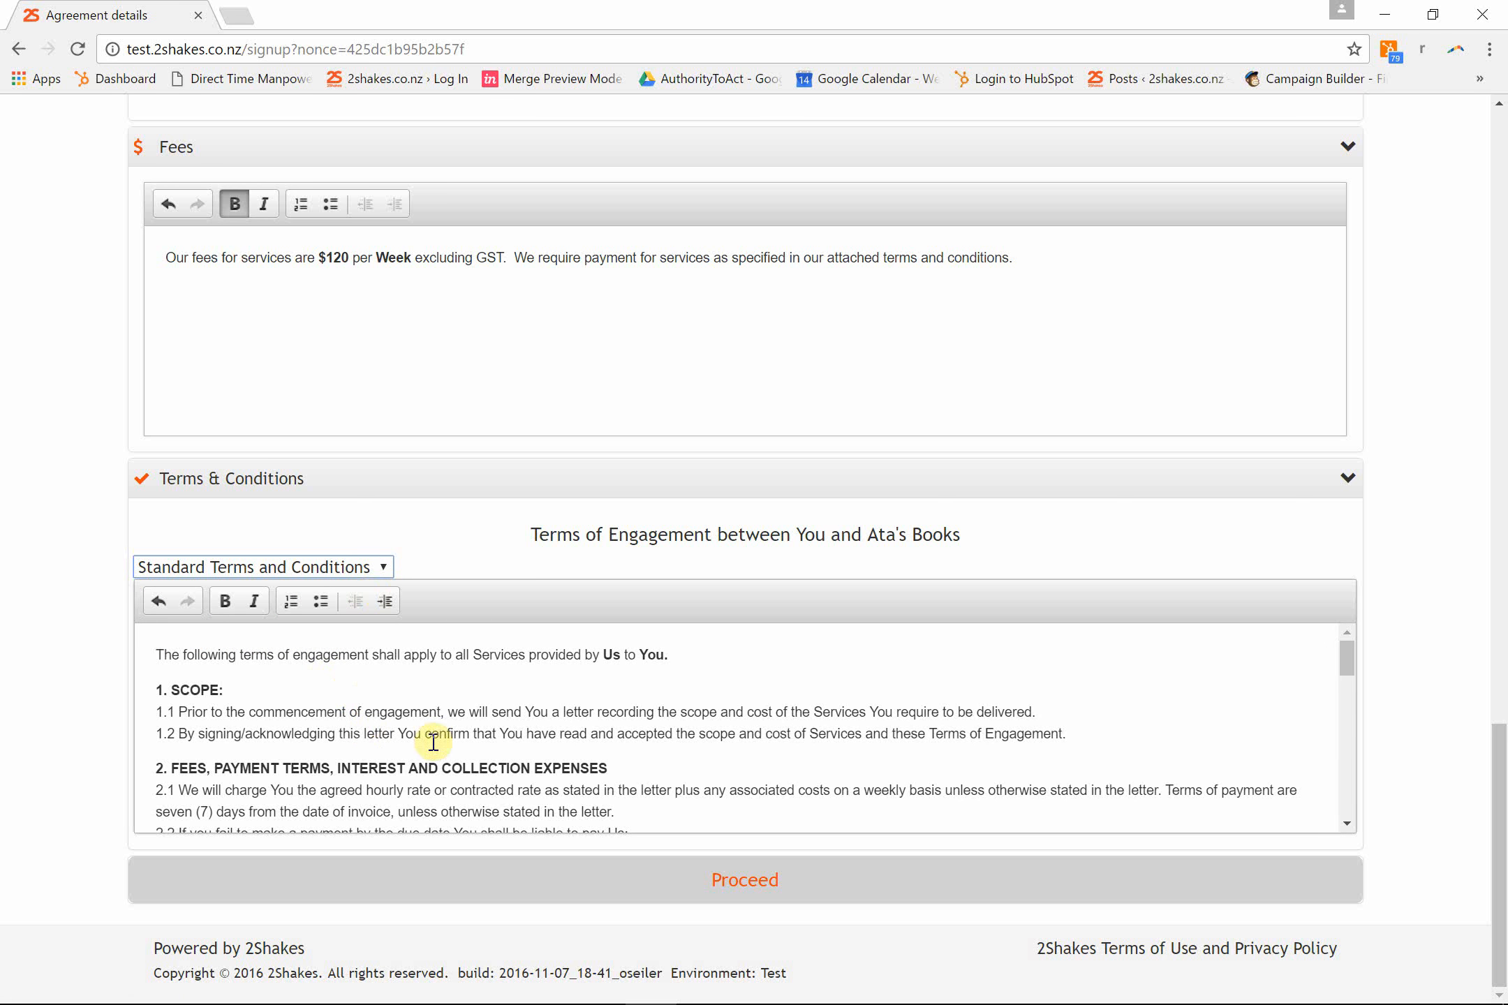
- Add a line 'Unique' after the opening terms sentence, then remove it again
left_click(717, 664)
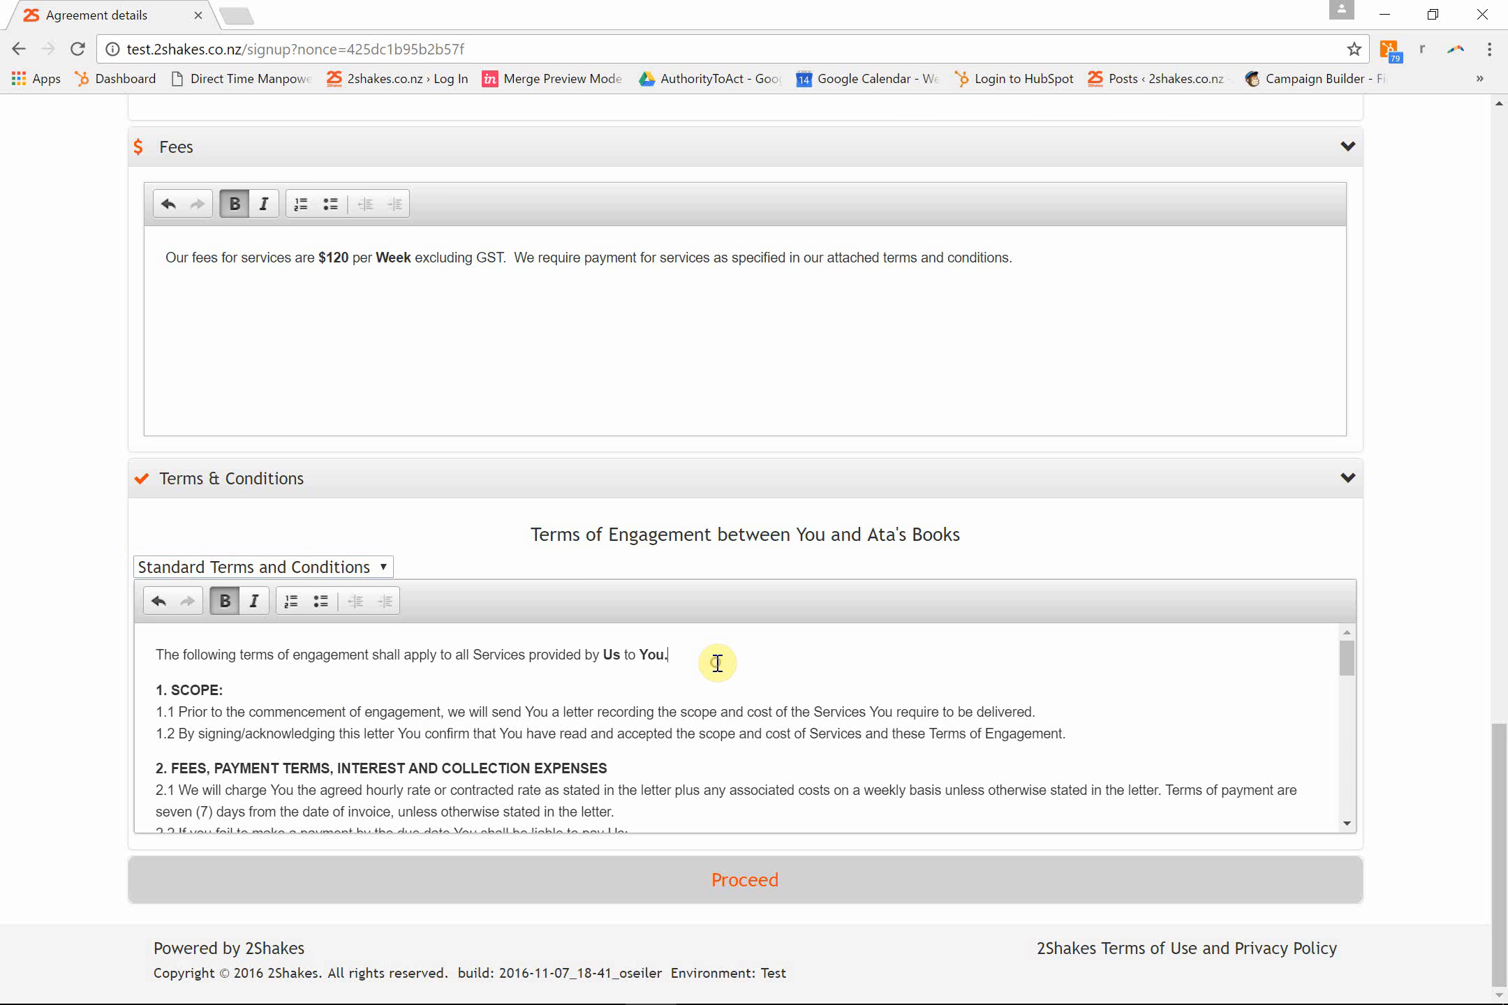
key("Return")
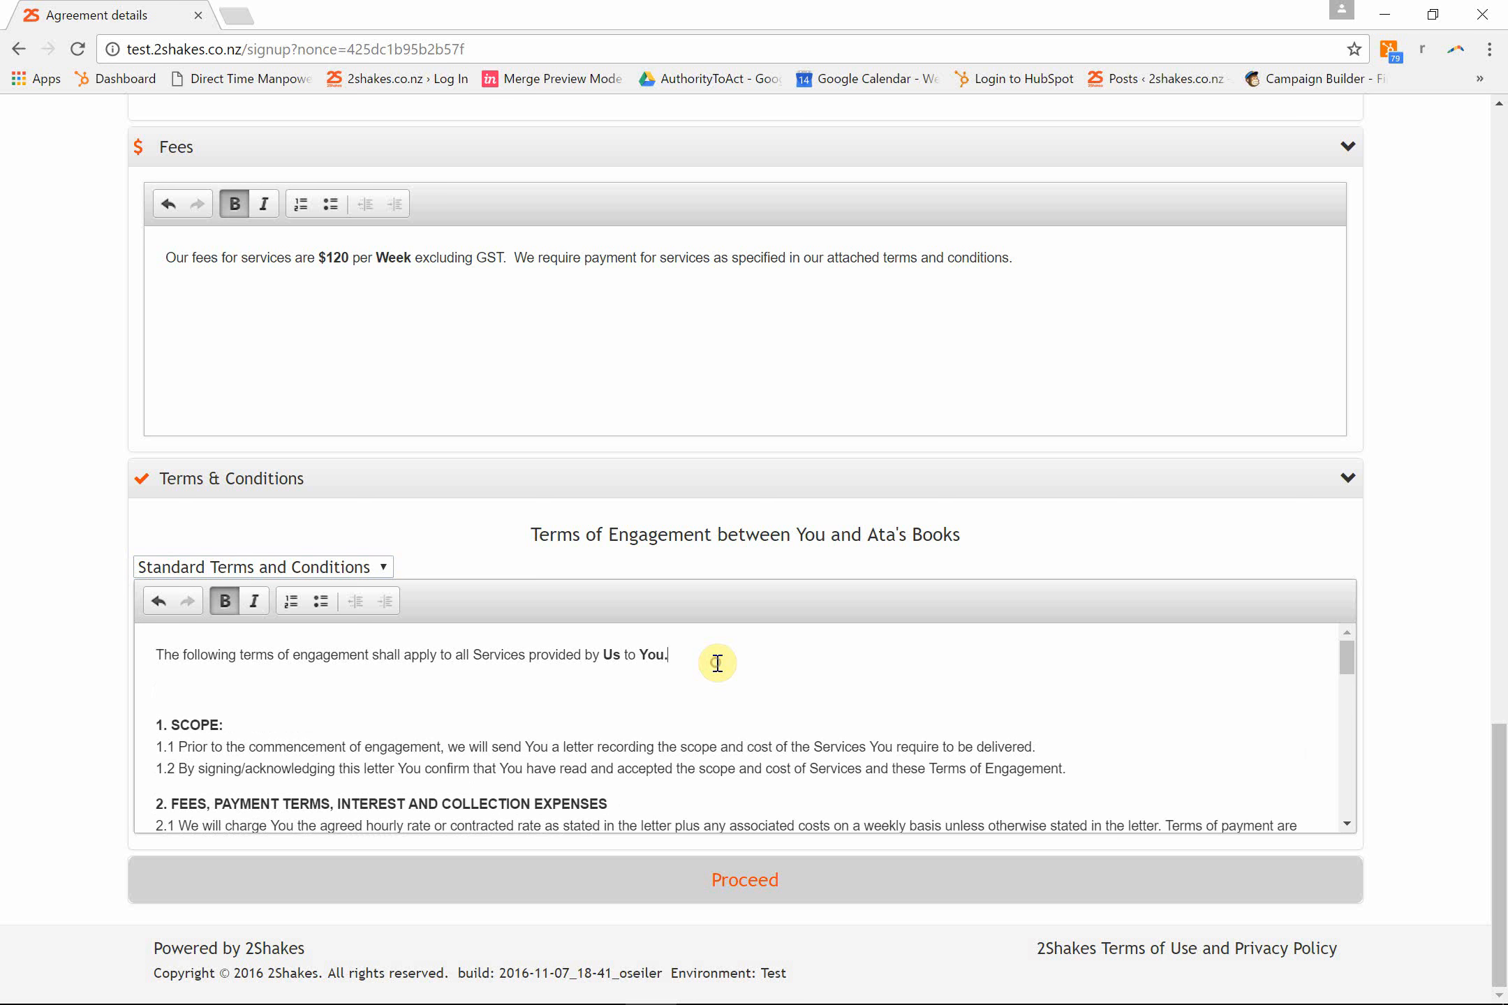
type("u")
key("BackSpace")
type("Unique")
key("shift+Home")
key("Delete")
key("Delete")
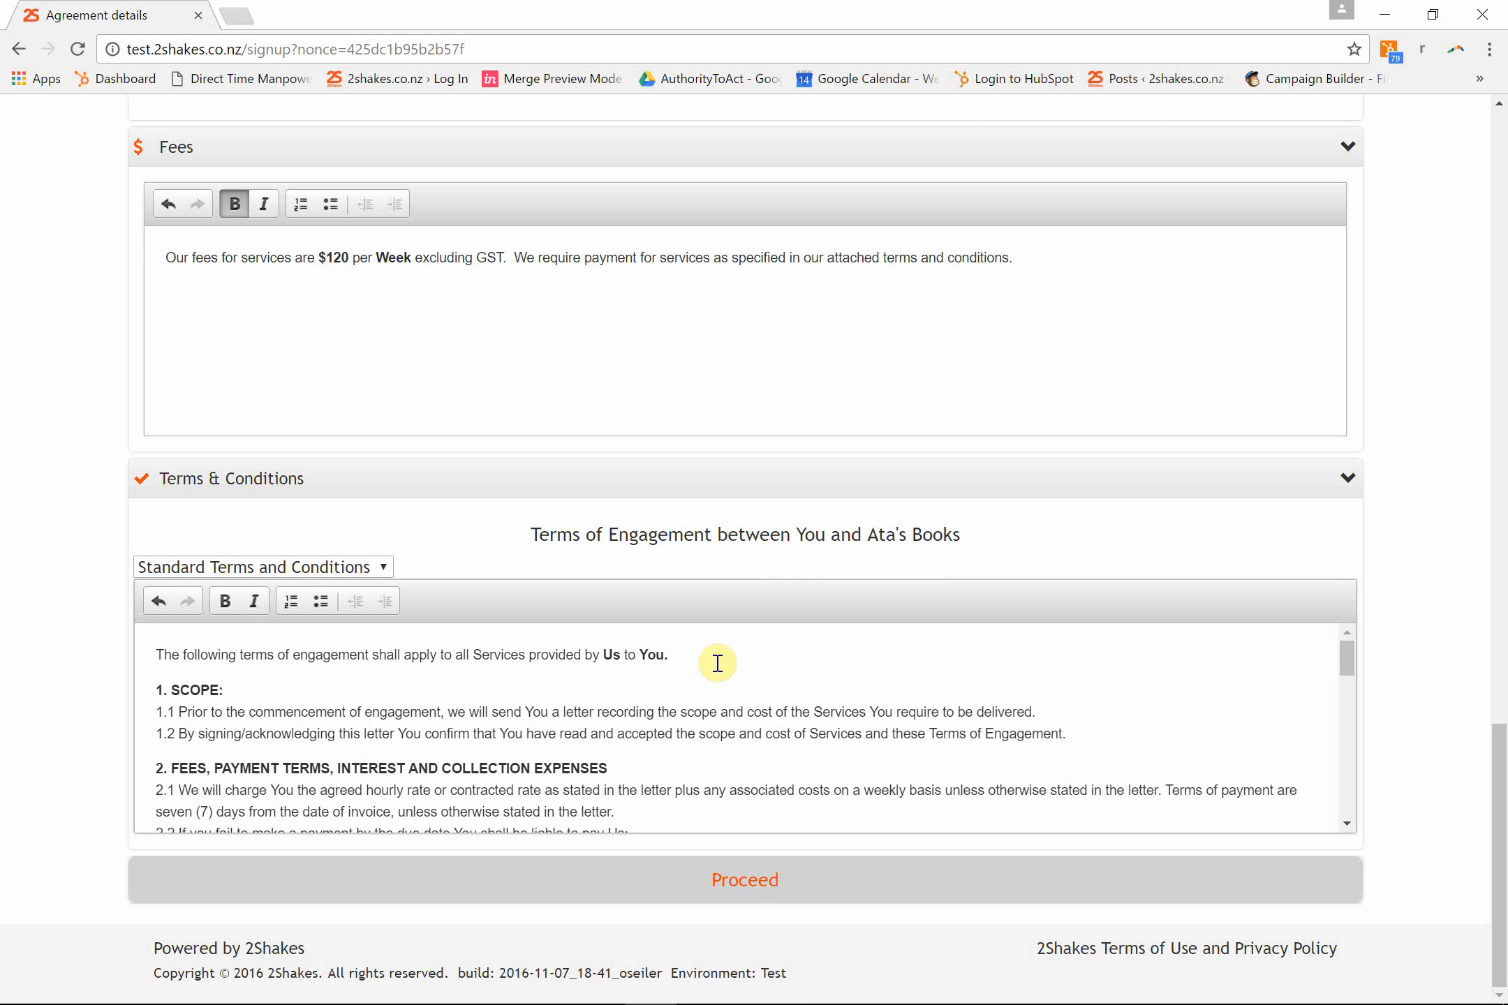
- Proceed to the Add signatories page and scroll through the finished bookkeeping agreement
left_click(748, 880)
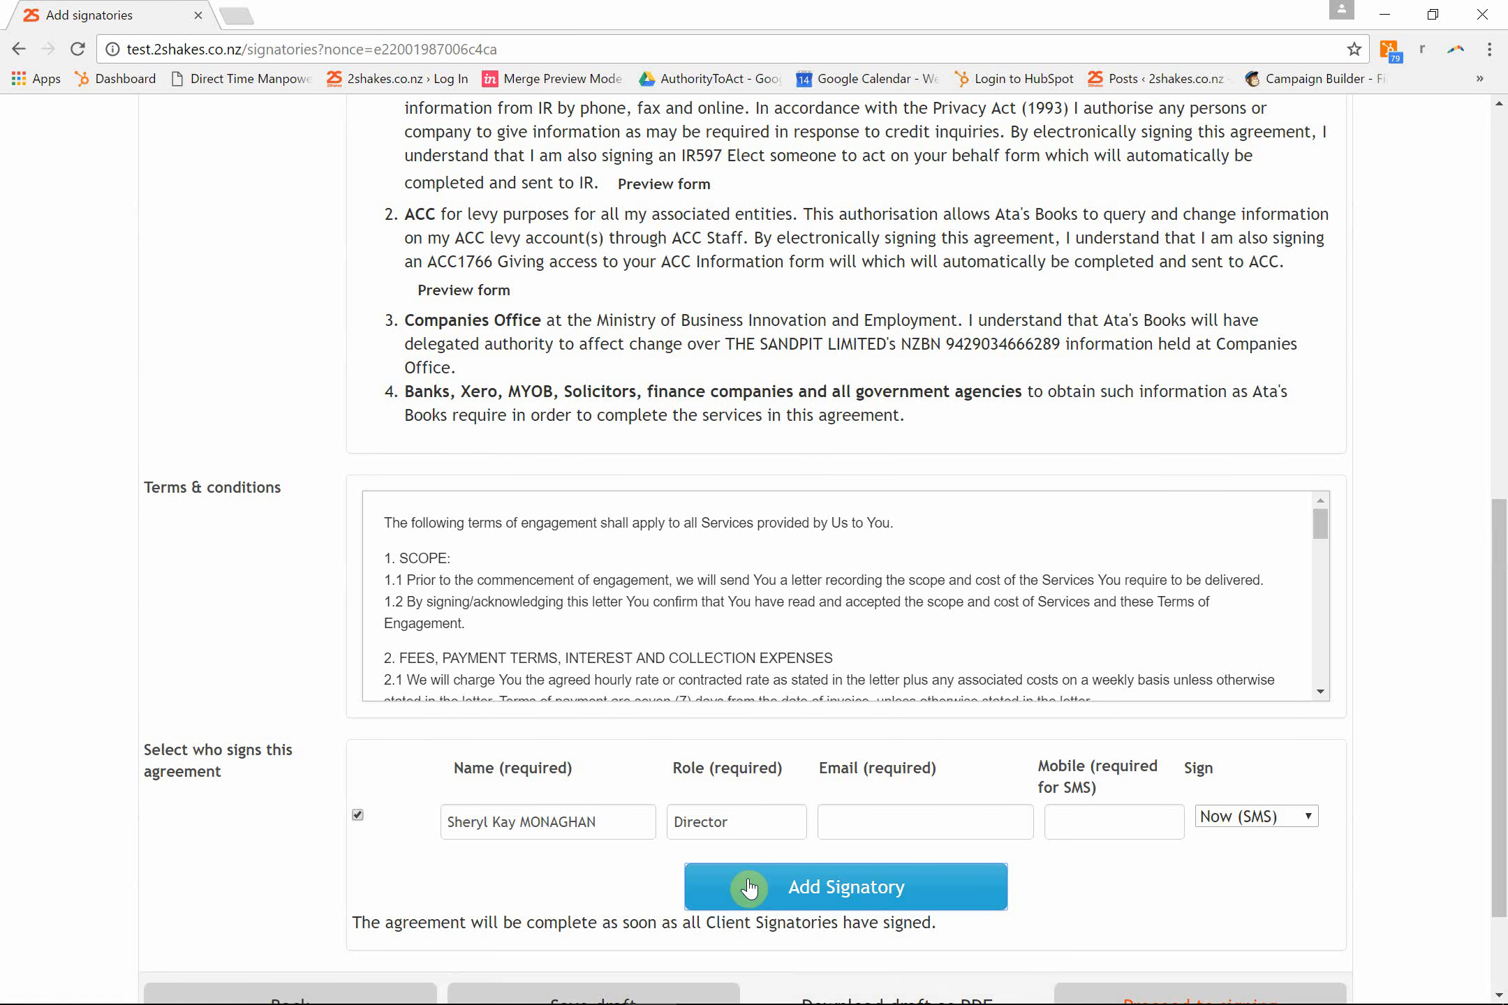
scroll(749, 889, "up", 6)
scroll(750, 559, "up", 3)
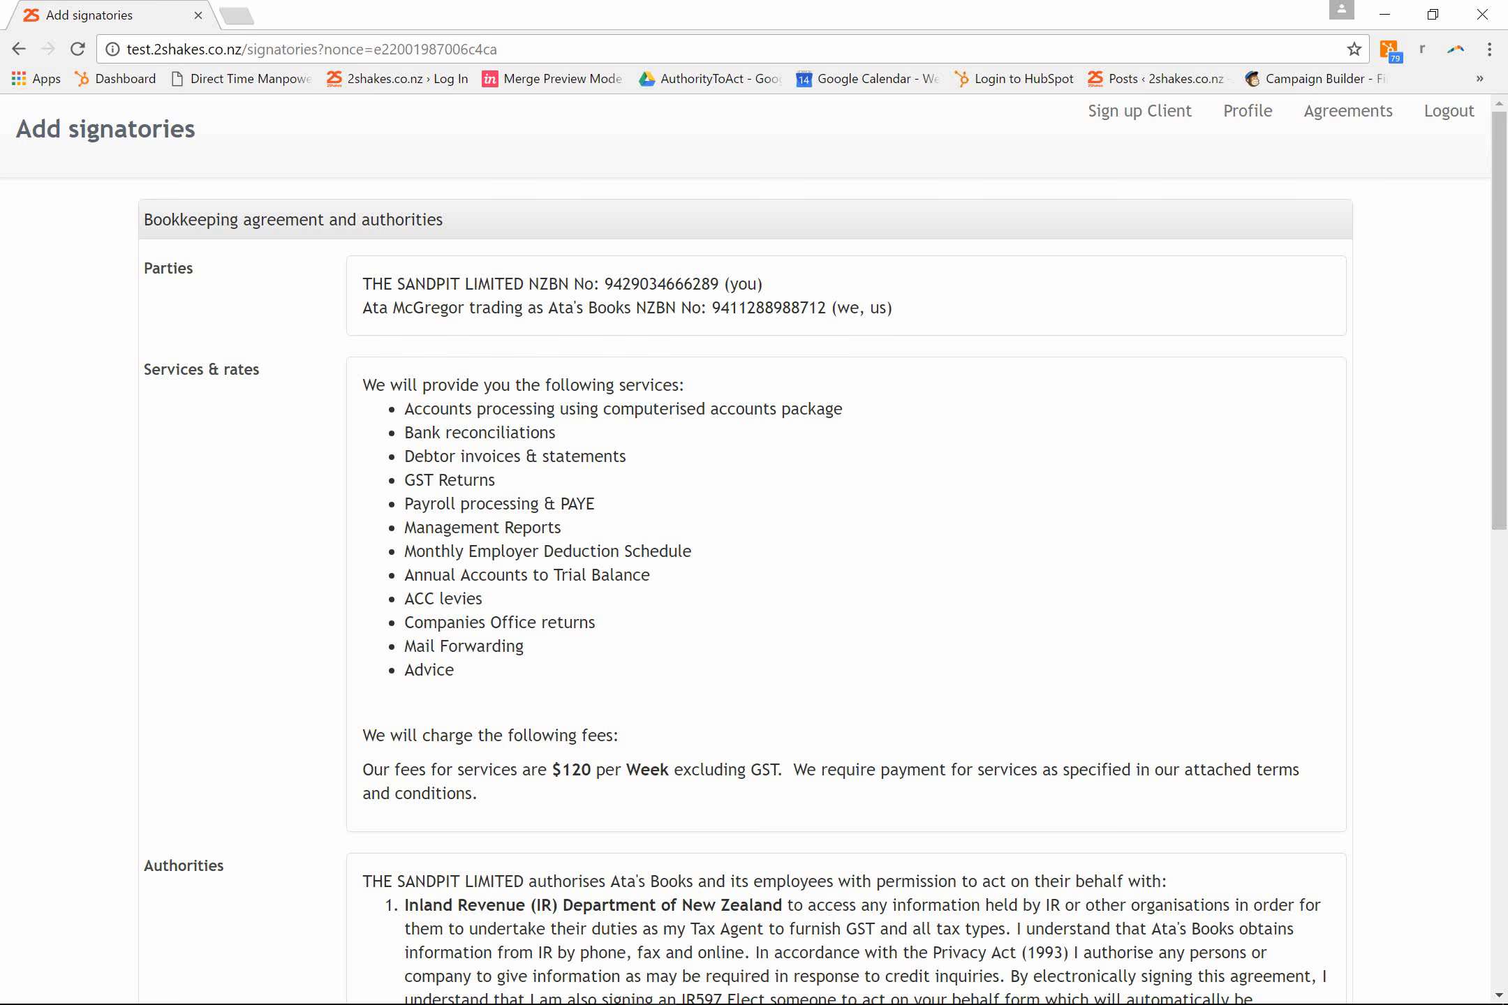
scroll(754, 554, "down", 1)
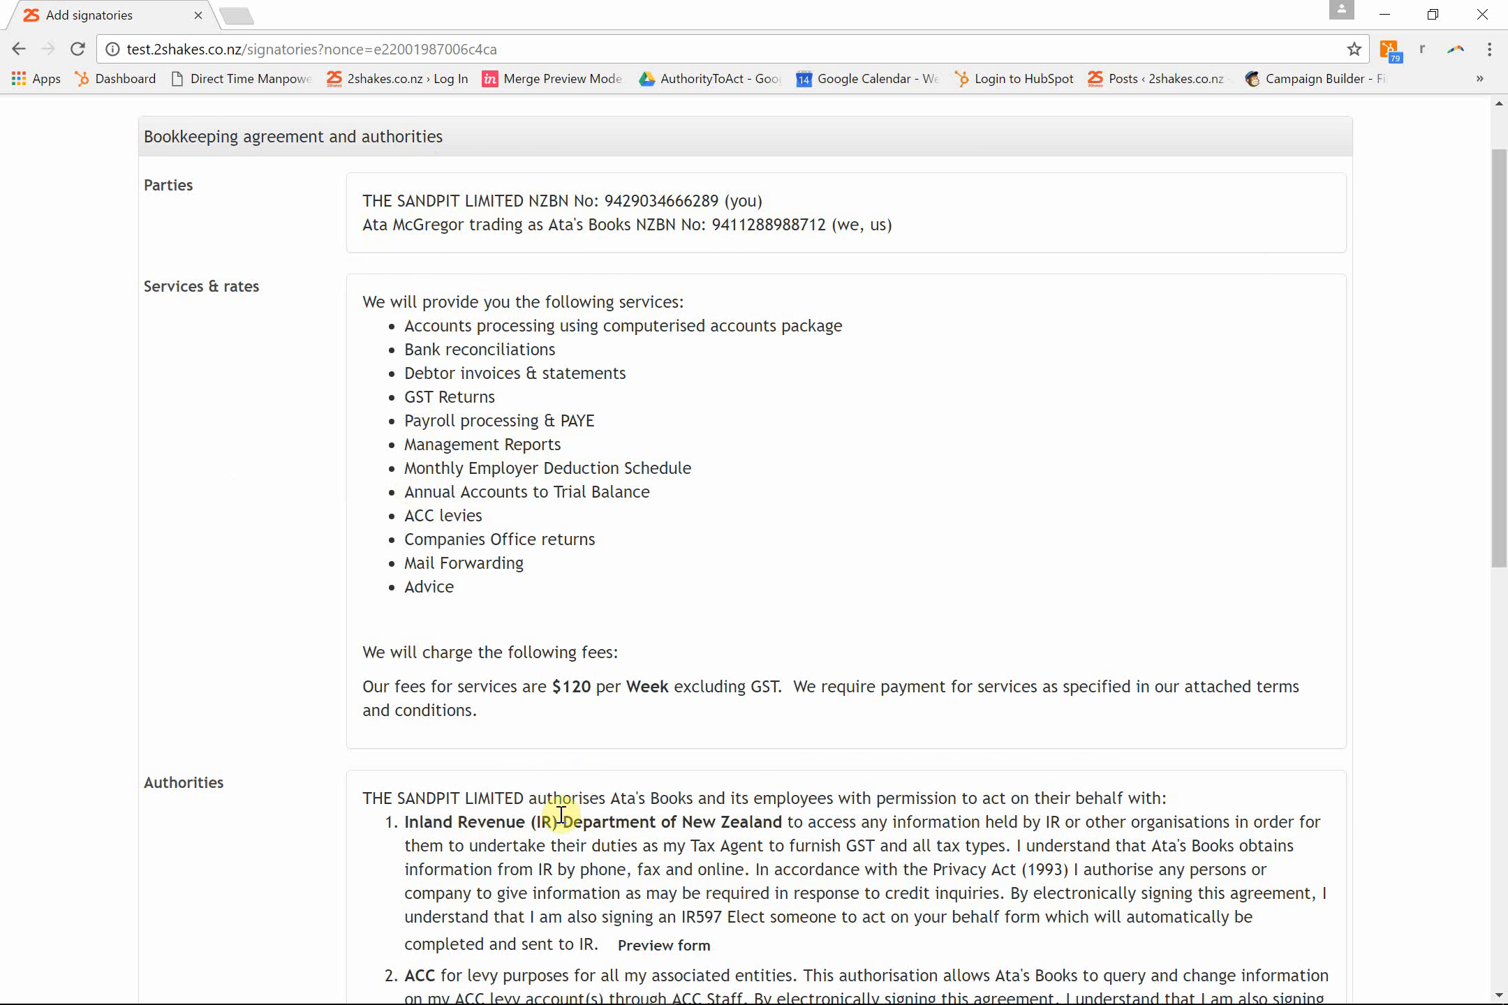
scroll(561, 815, "down", 6)
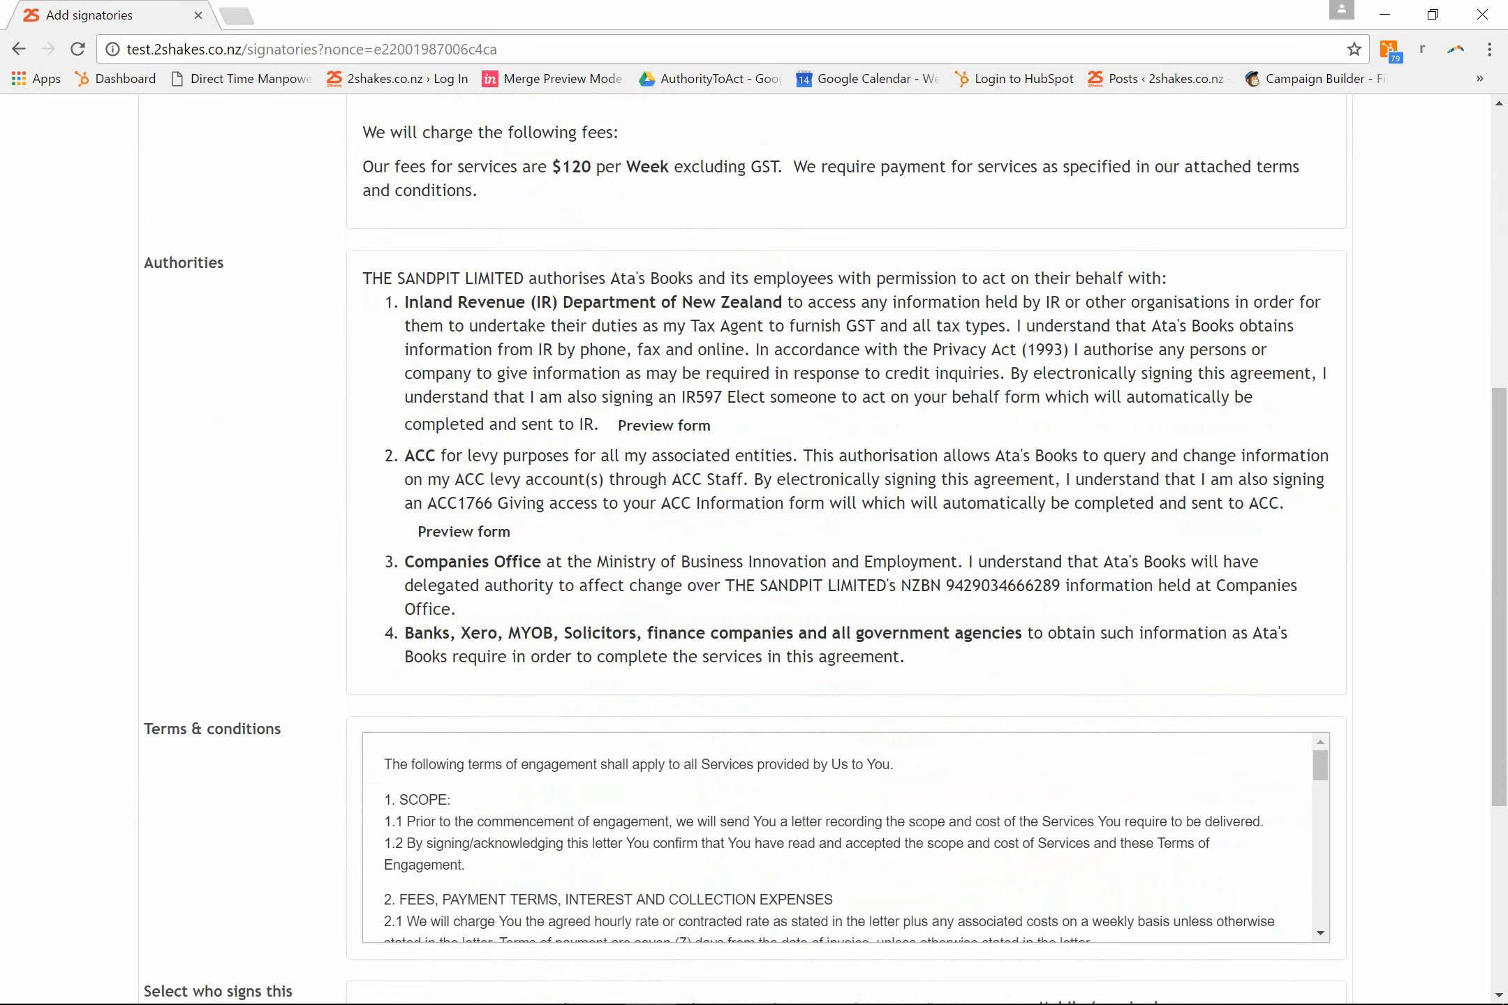
scroll(499, 544, "down", 5)
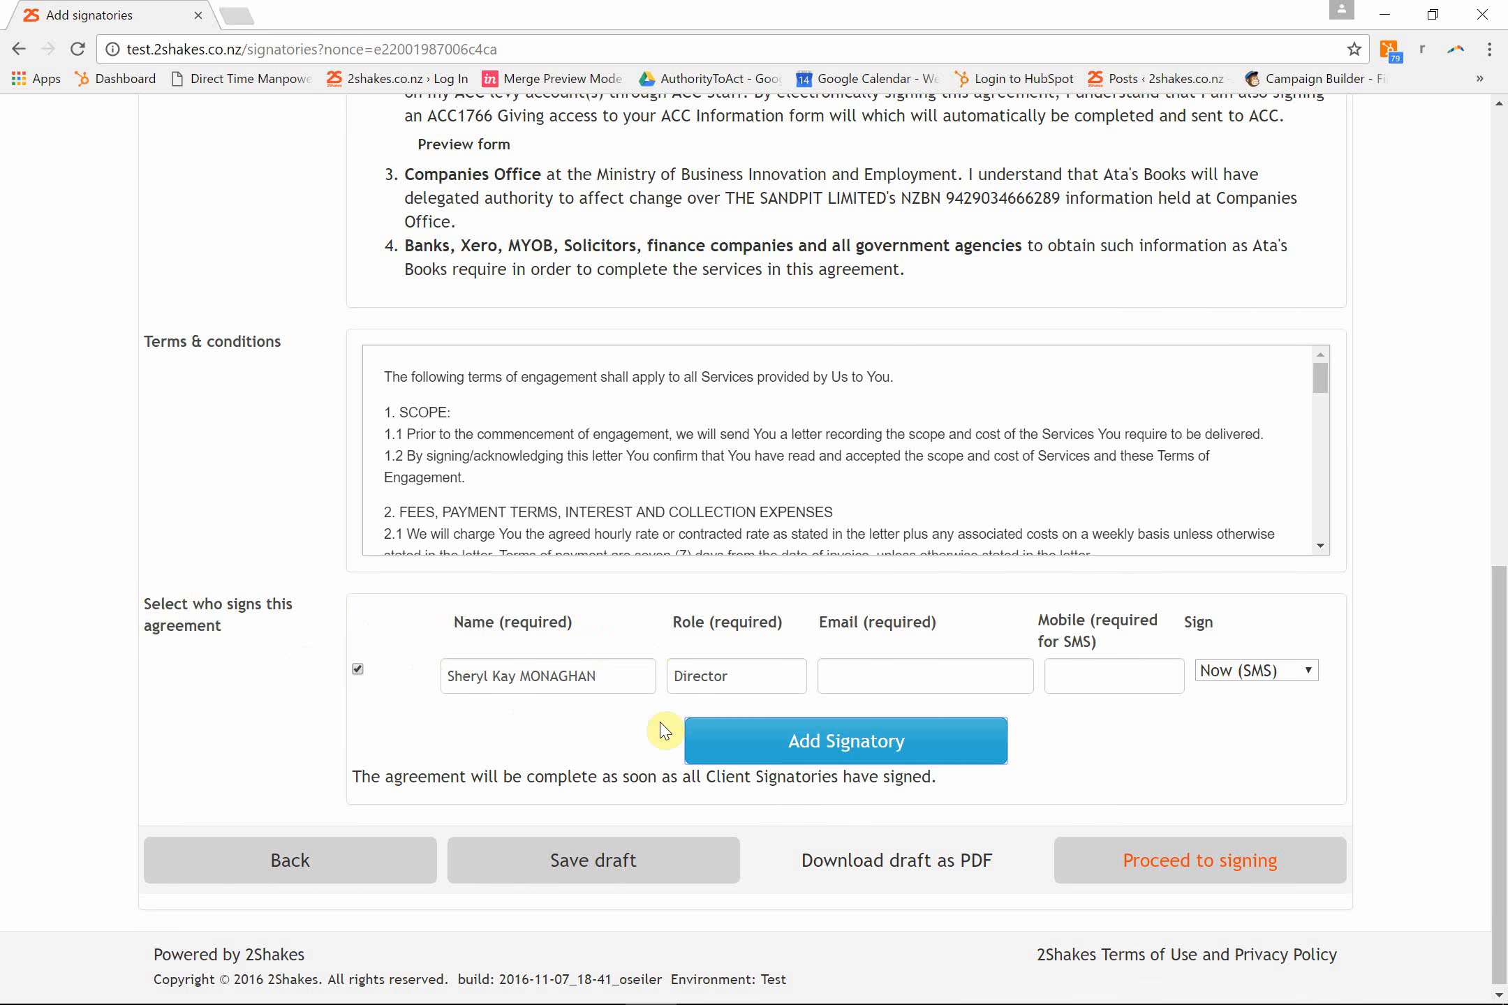
scroll(664, 729, "up", 4)
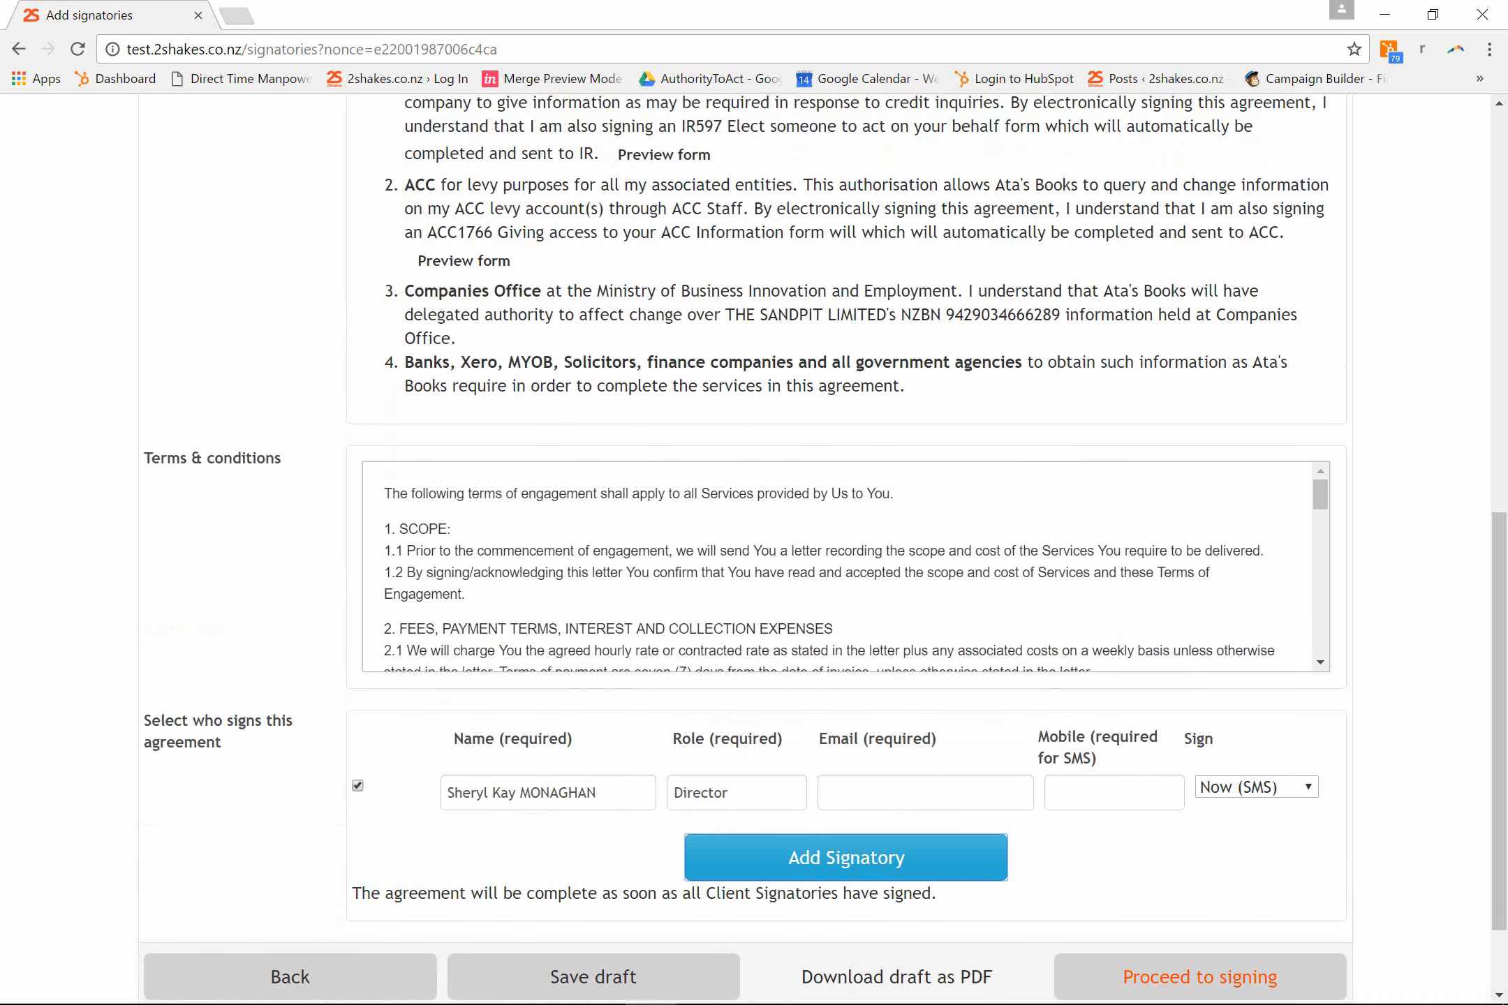
scroll(754, 551, "up", 2)
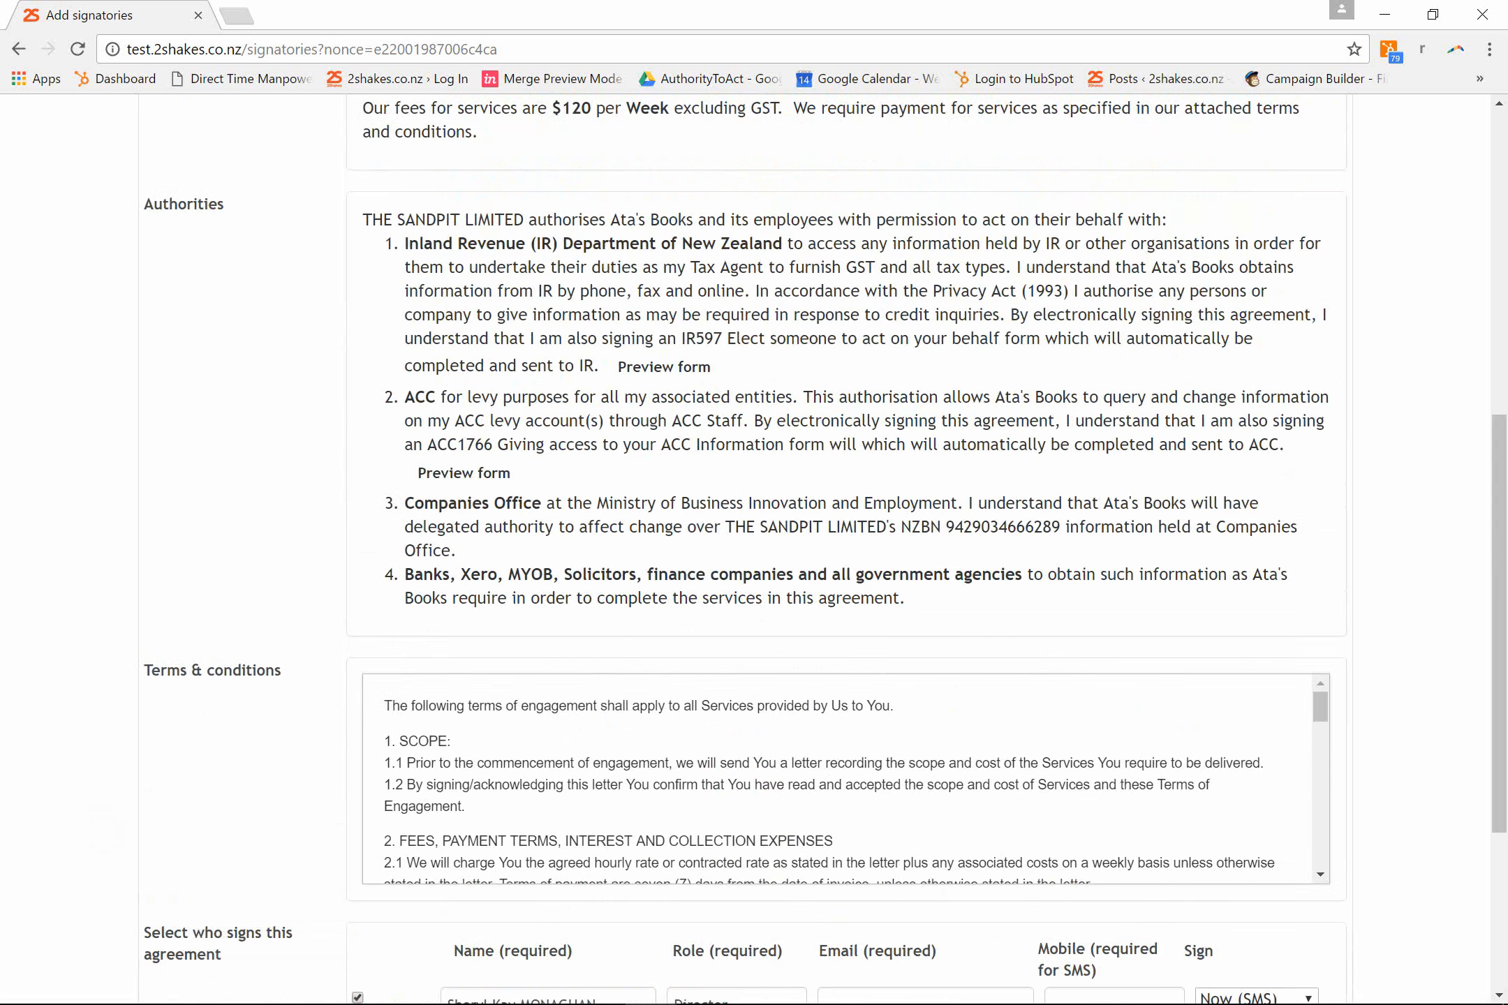
scroll(755, 552, "down", 6)
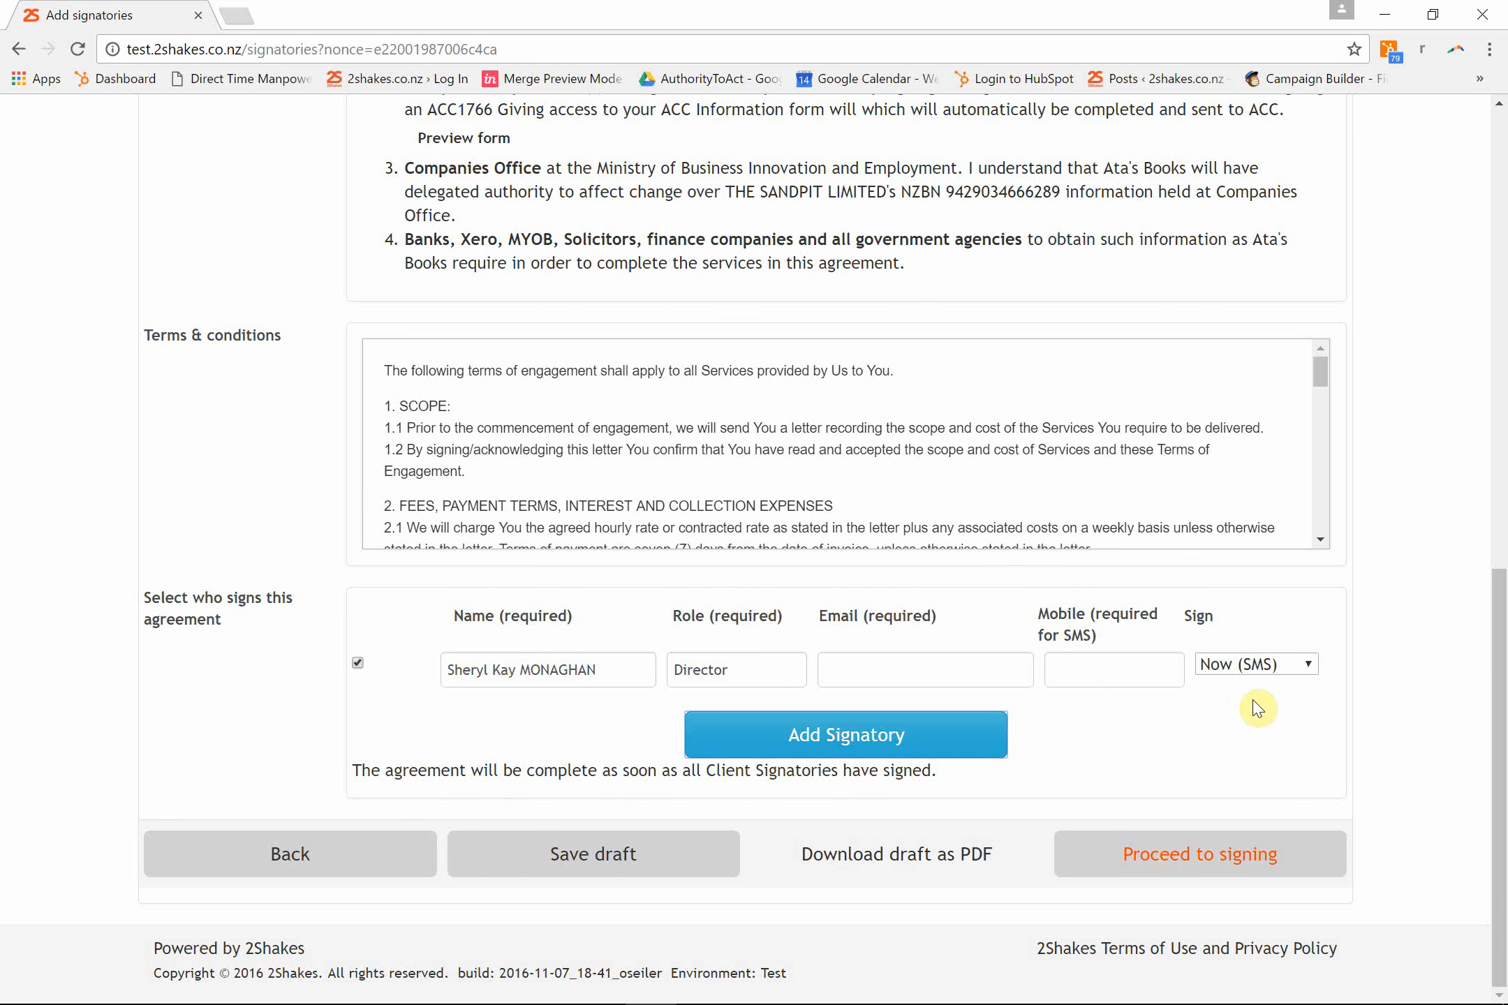
left_click(1300, 669)
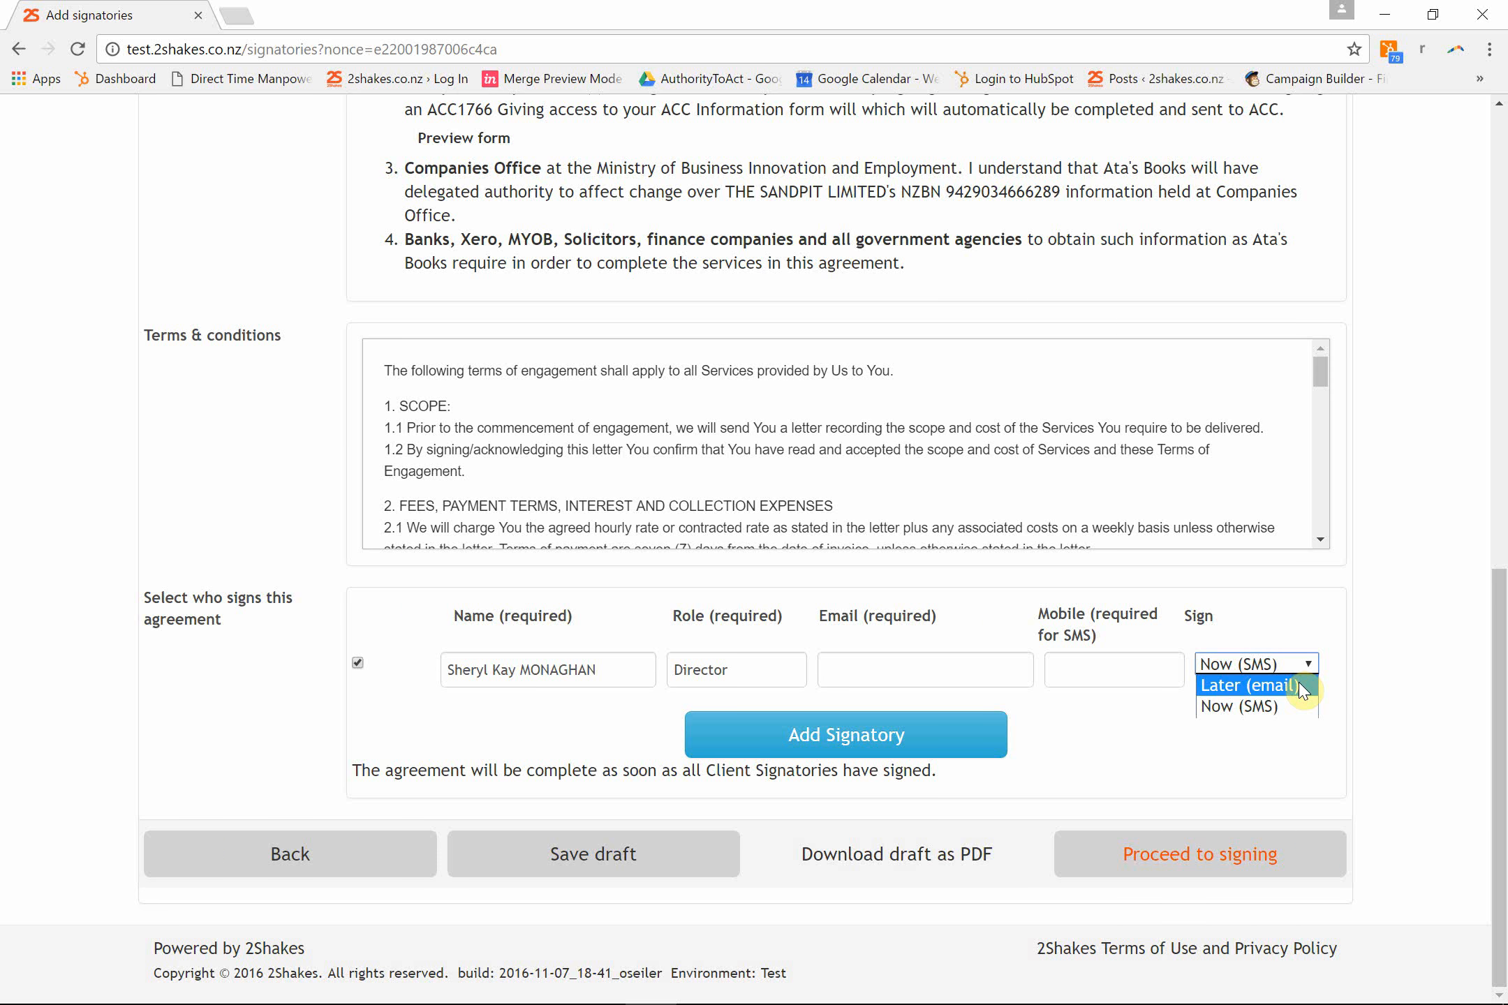
- Keep the director signing Now (SMS), enter their e-mail and mobile number, and proceed to signing
left_click(1263, 707)
right_click(948, 676)
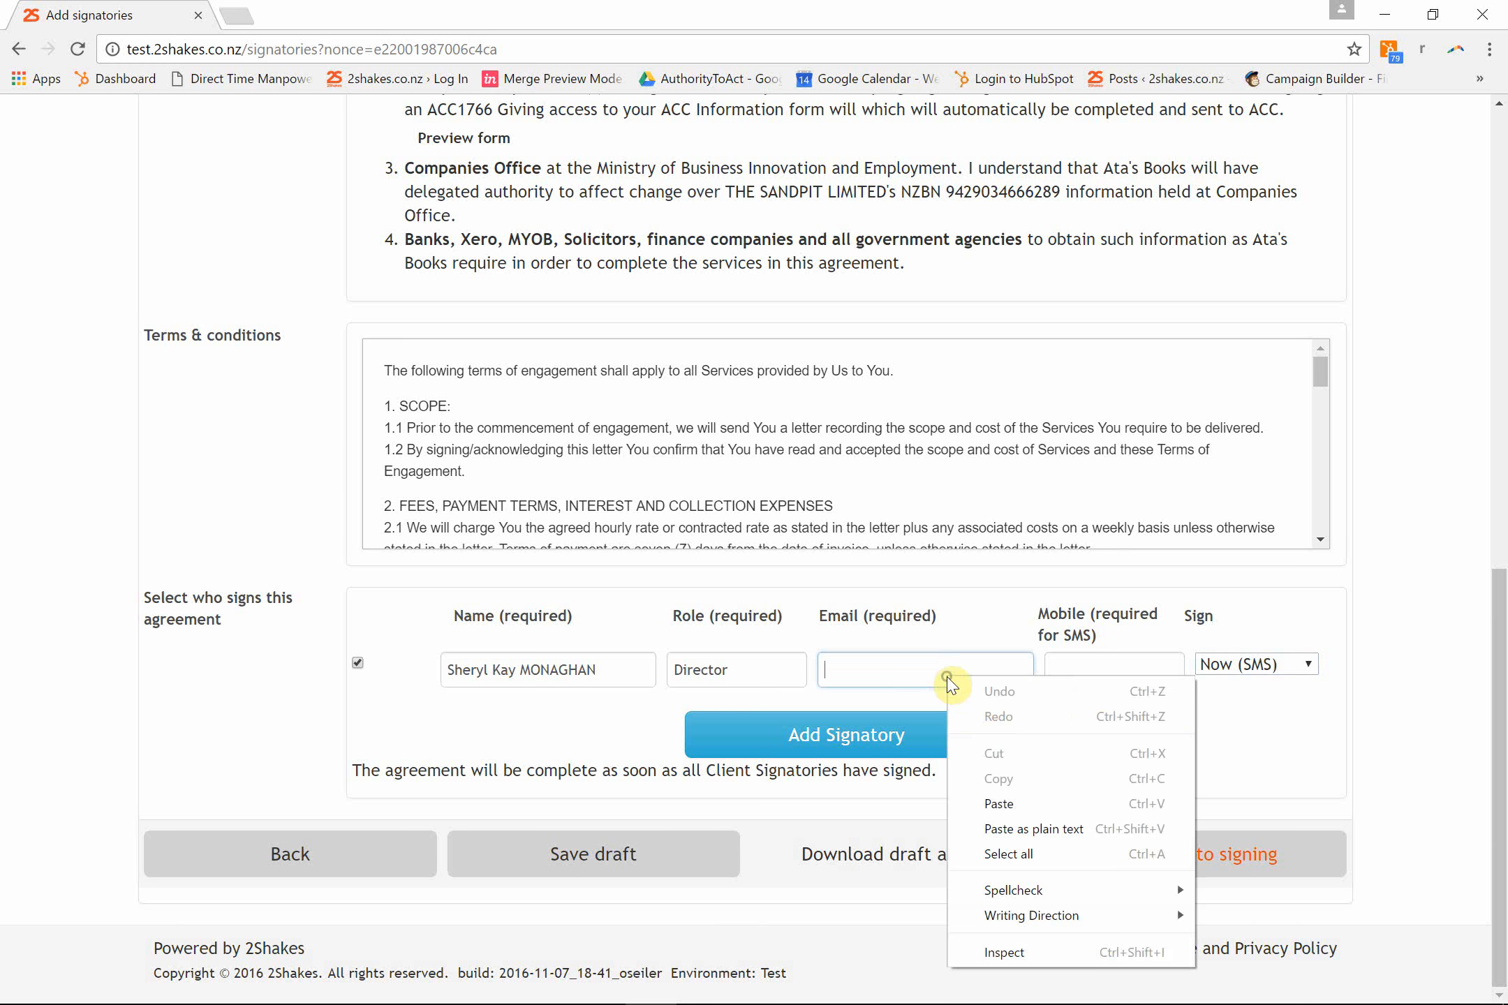
left_click(948, 677)
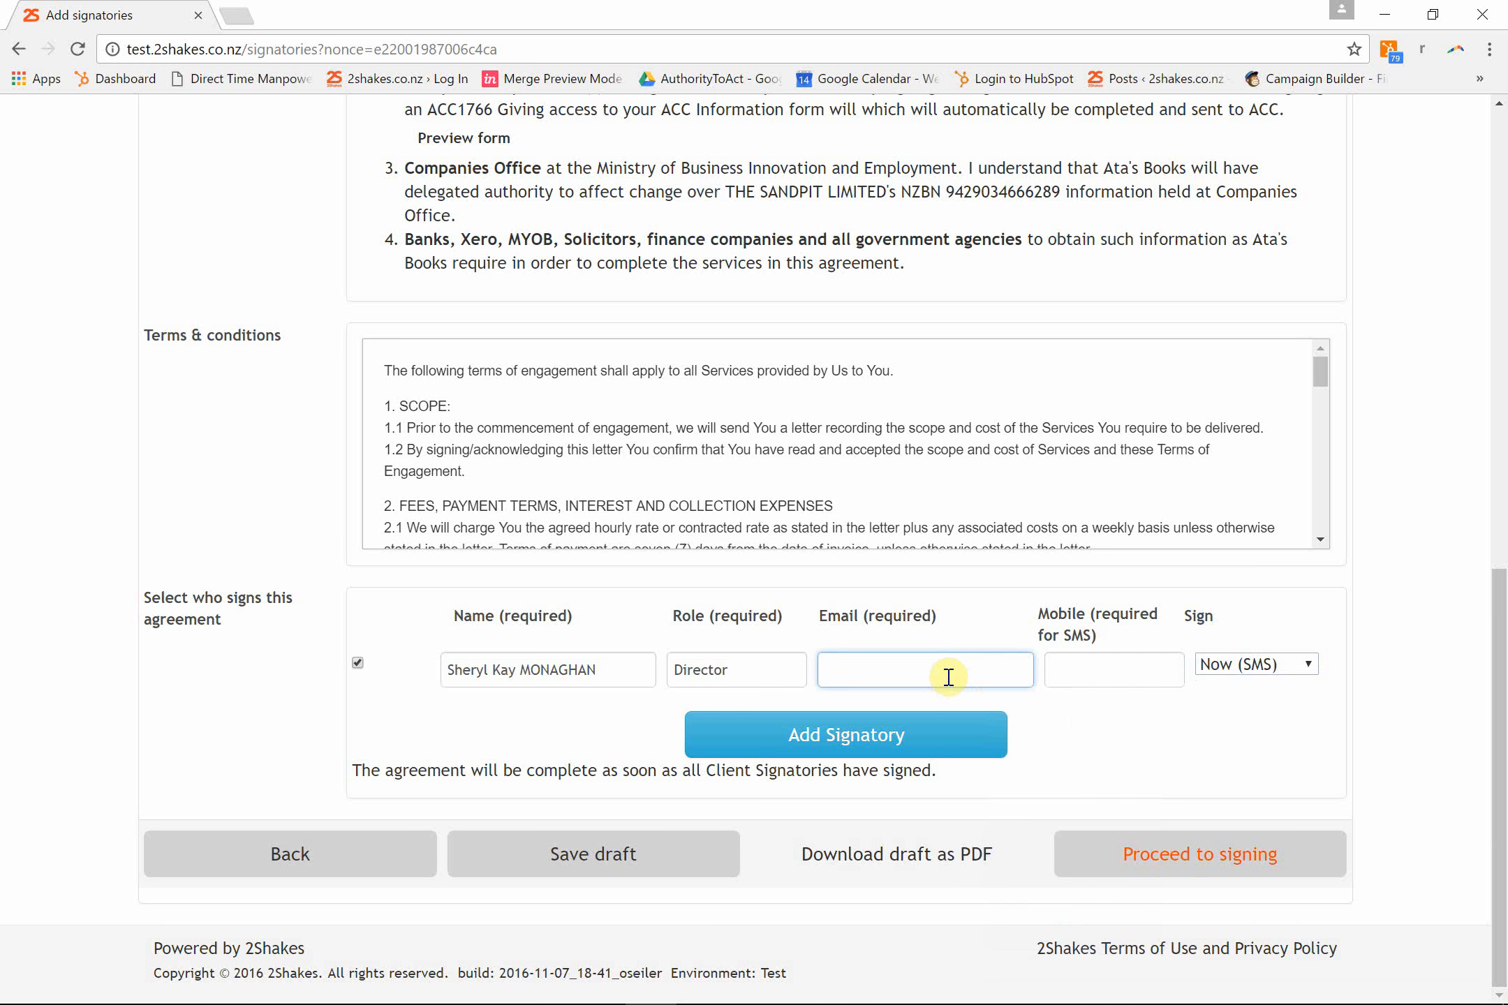
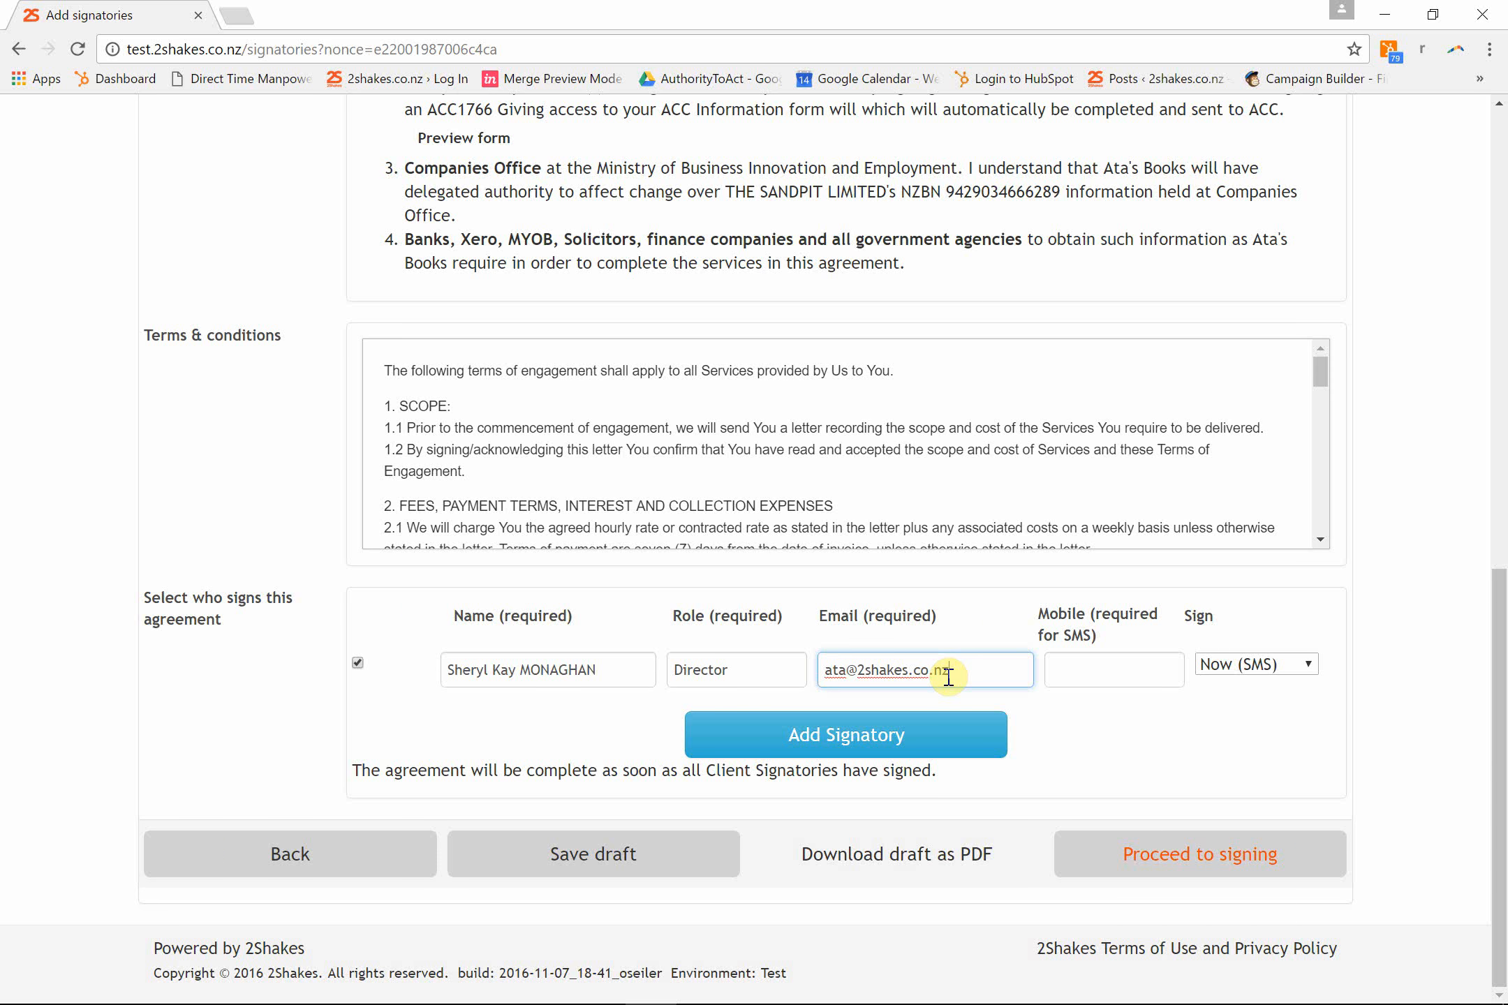
left_click(1074, 674)
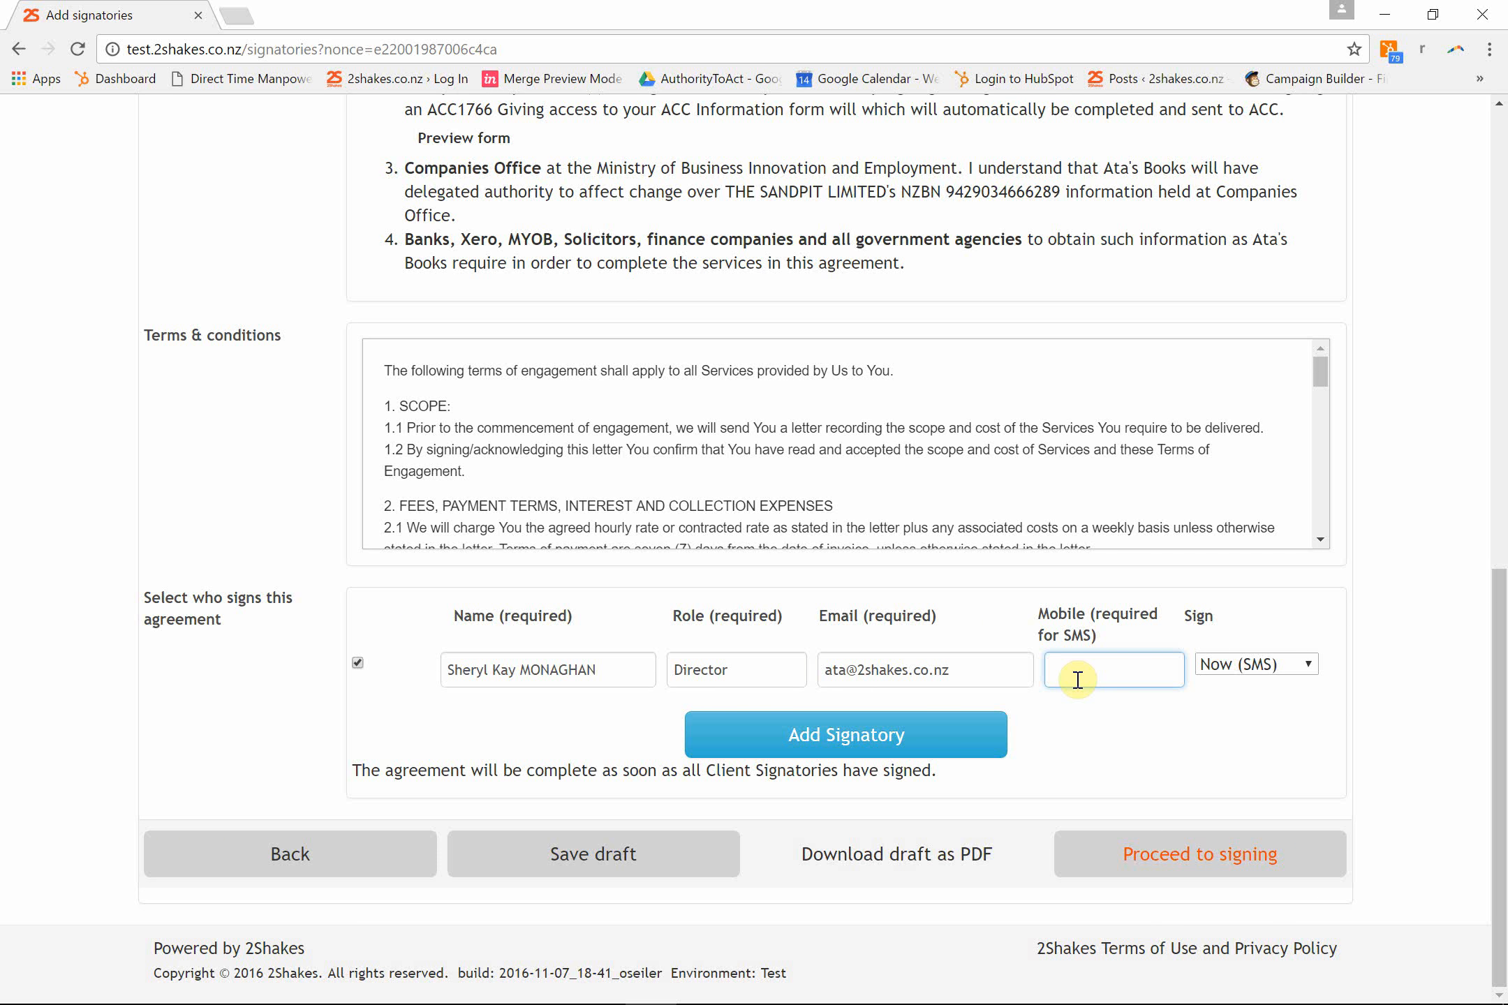
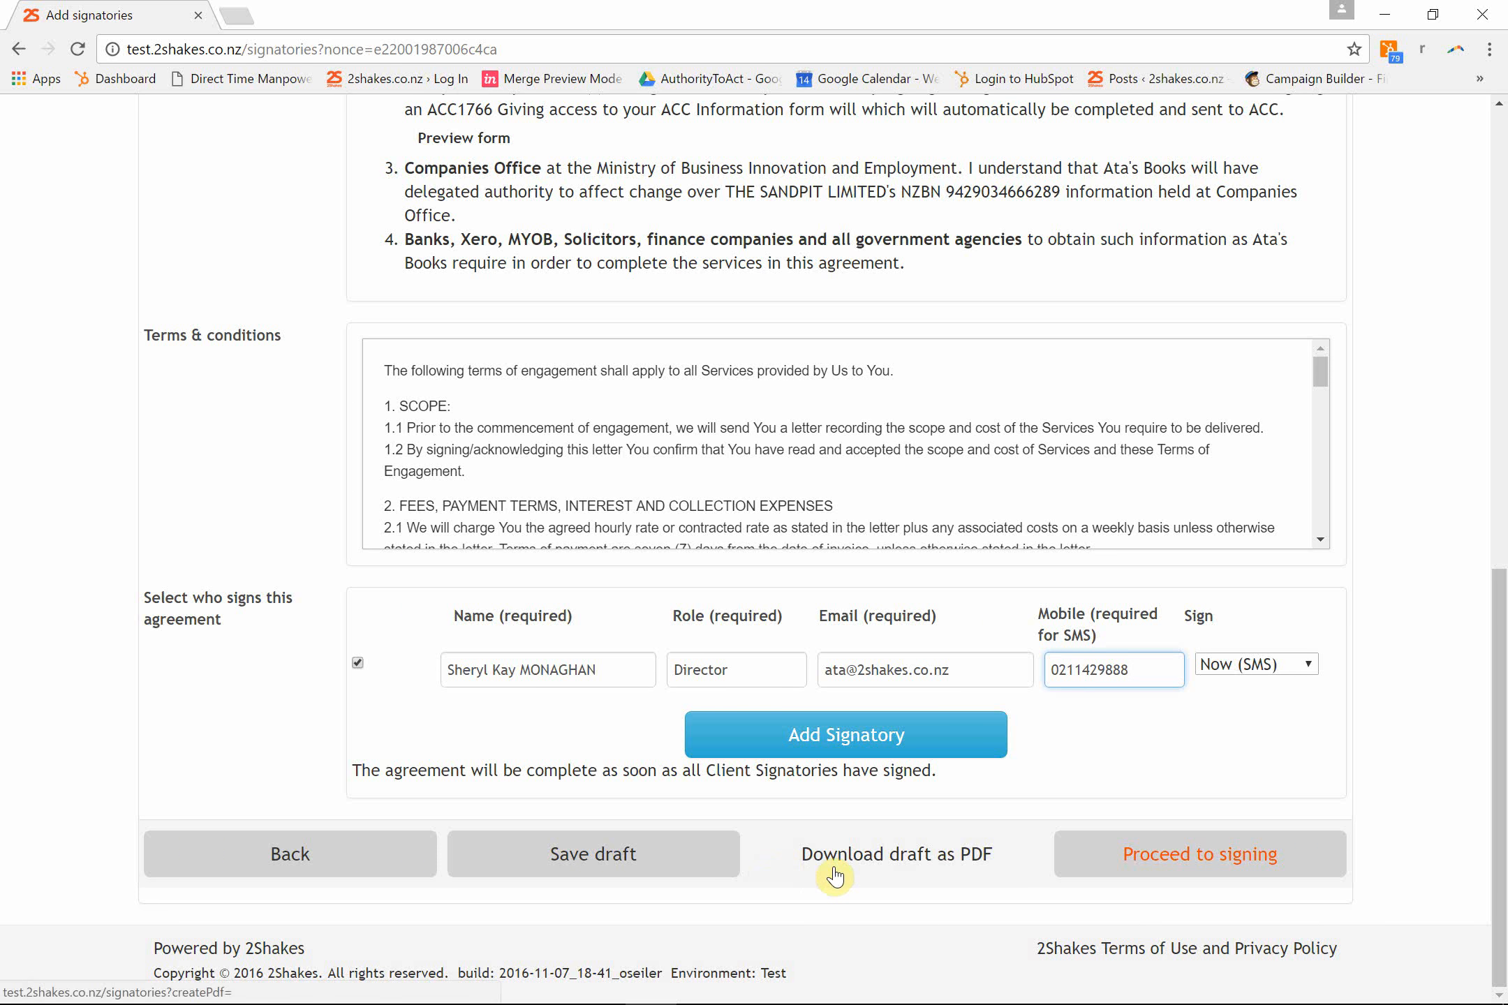
right_click(1181, 854)
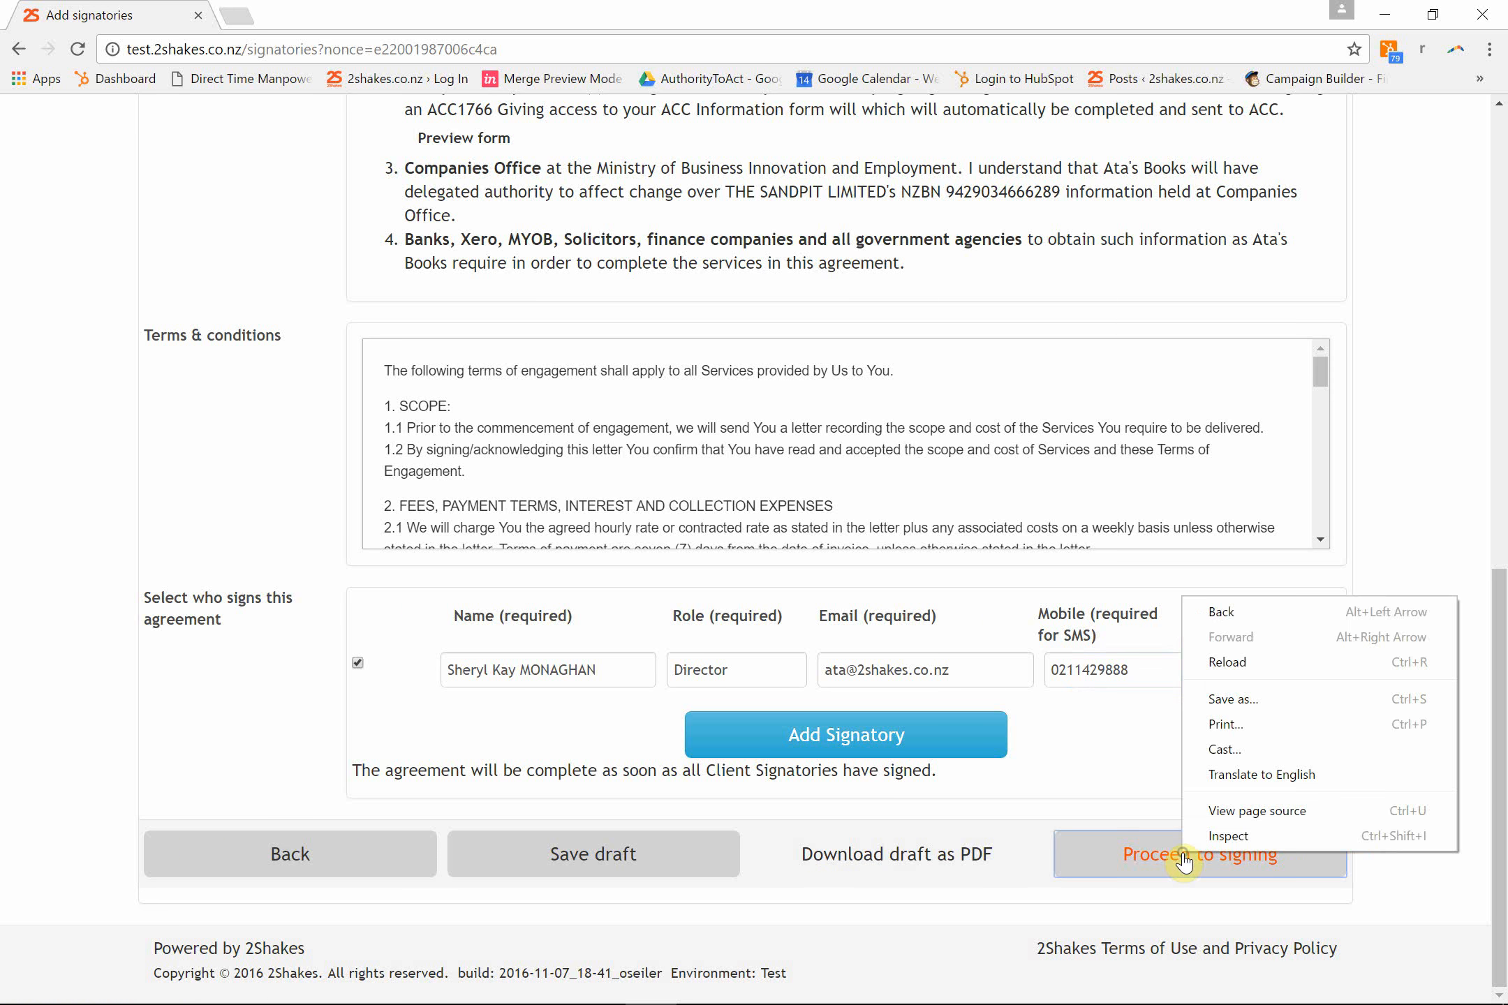
left_click(1183, 859)
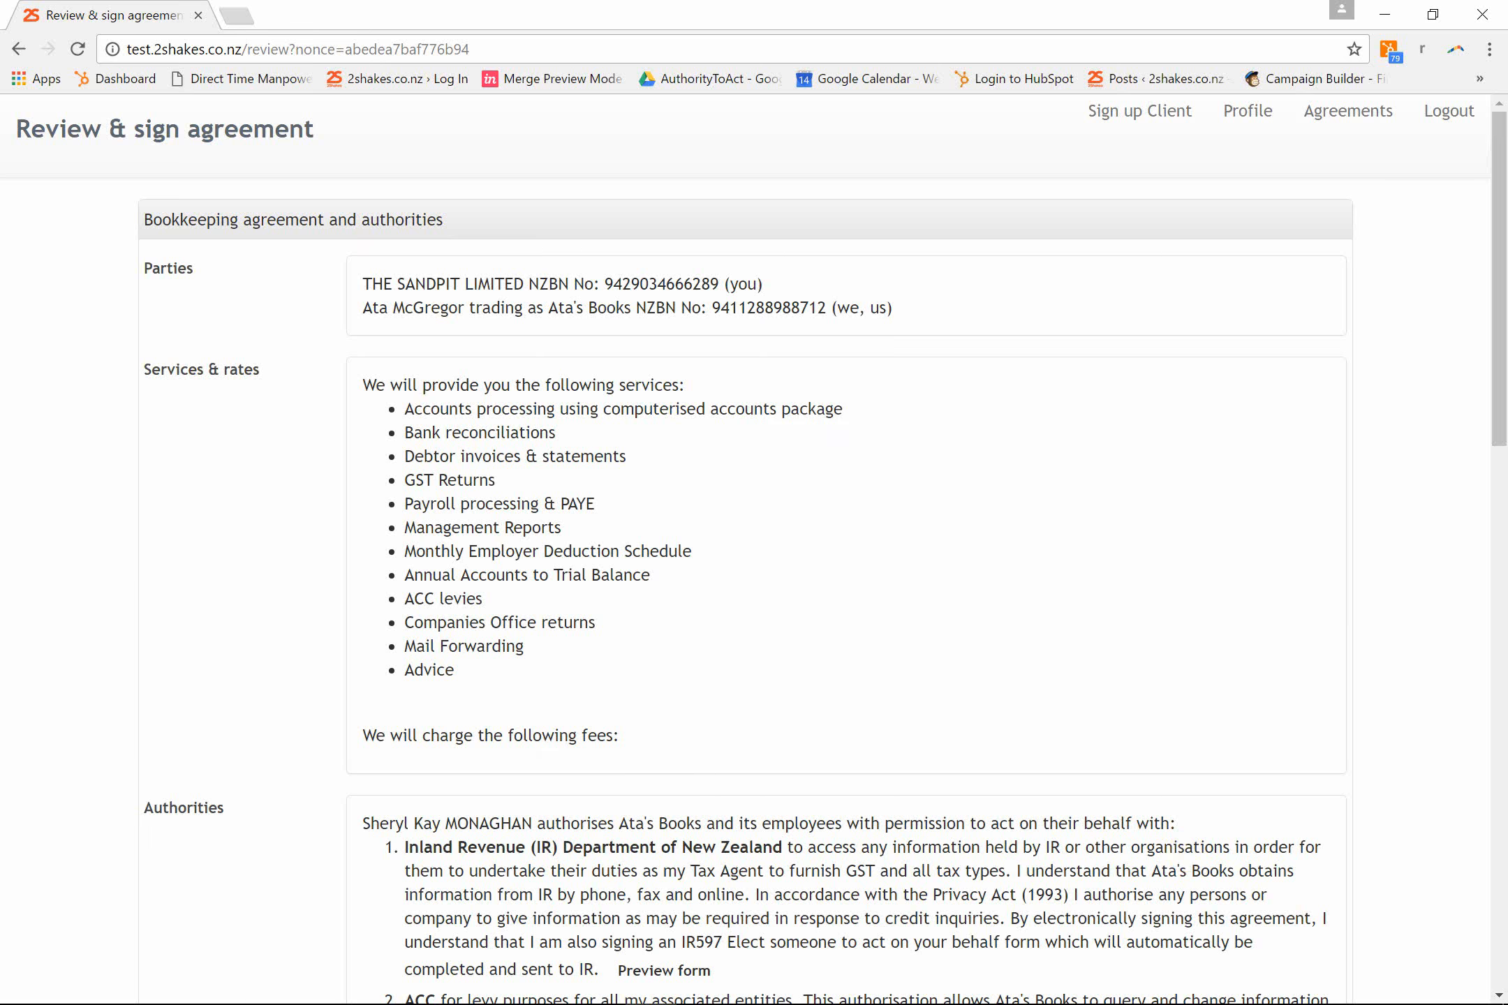
- Scroll down the Review & sign page and enter the SMS verification code sent to the director
scroll(1185, 853, "down", 8)
scroll(1184, 853, "down", 5)
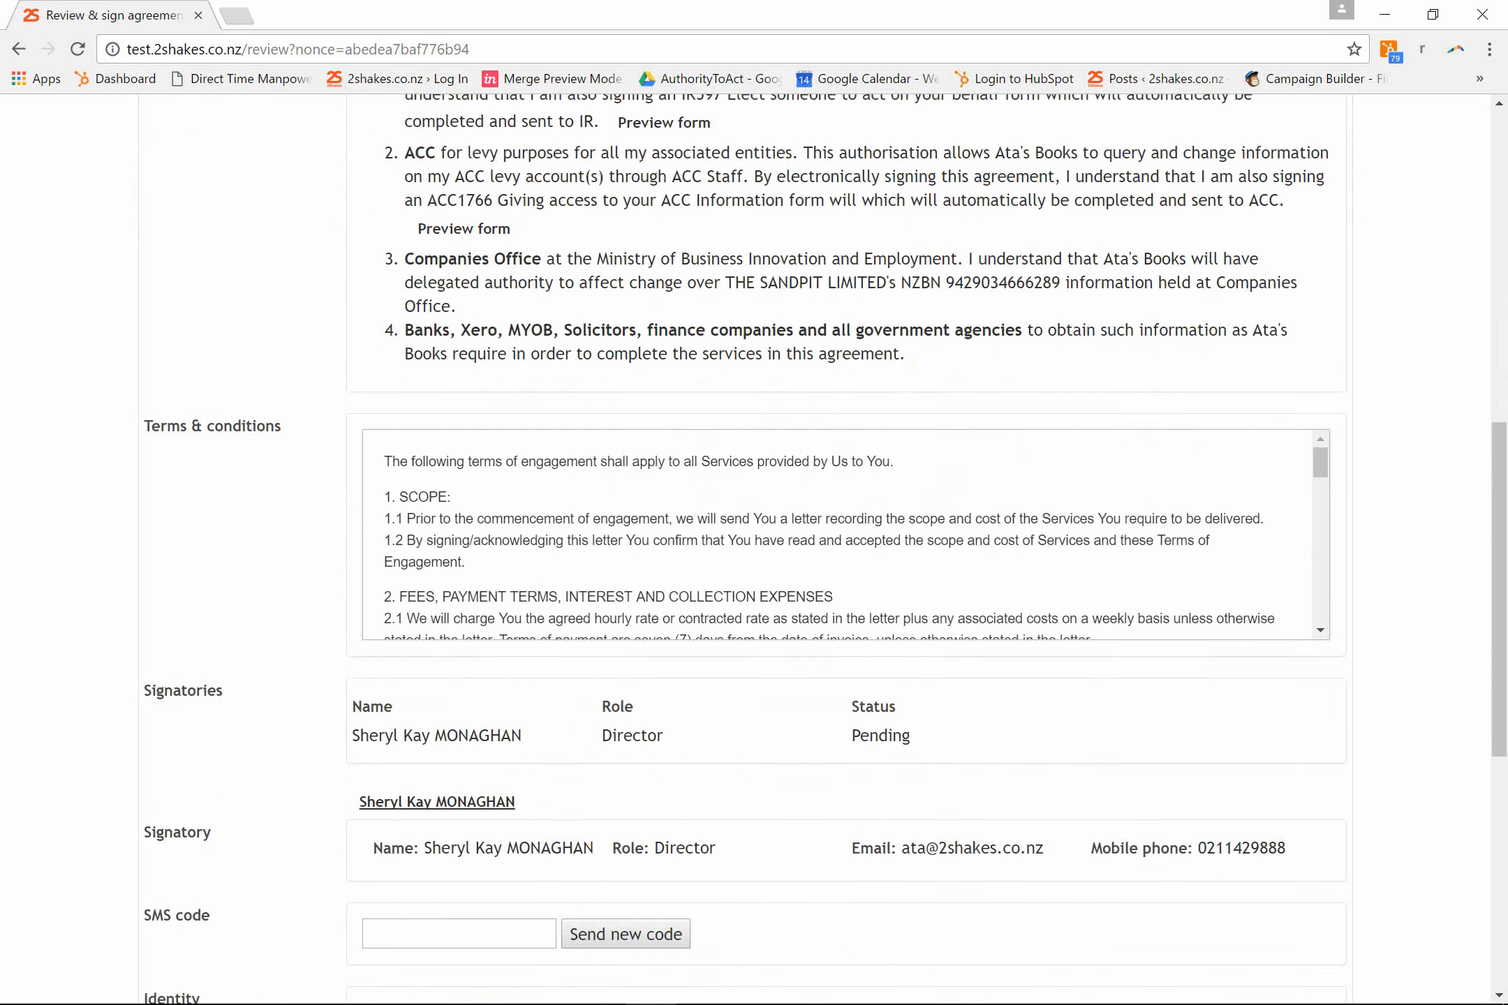
scroll(818, 550, "down", 2)
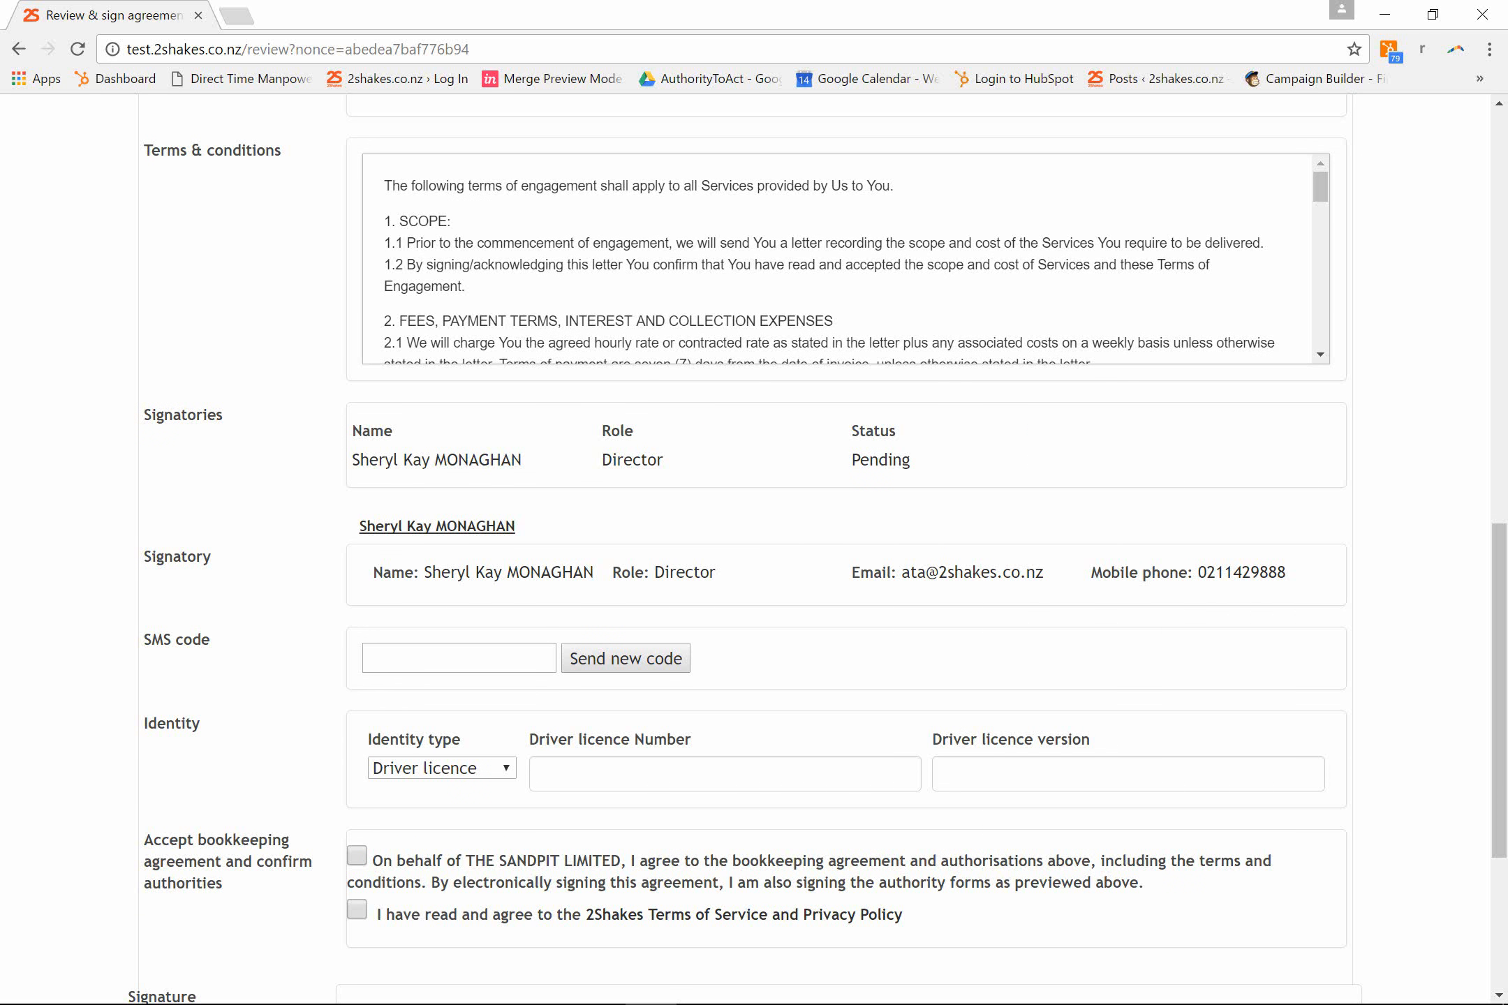
left_click(392, 664)
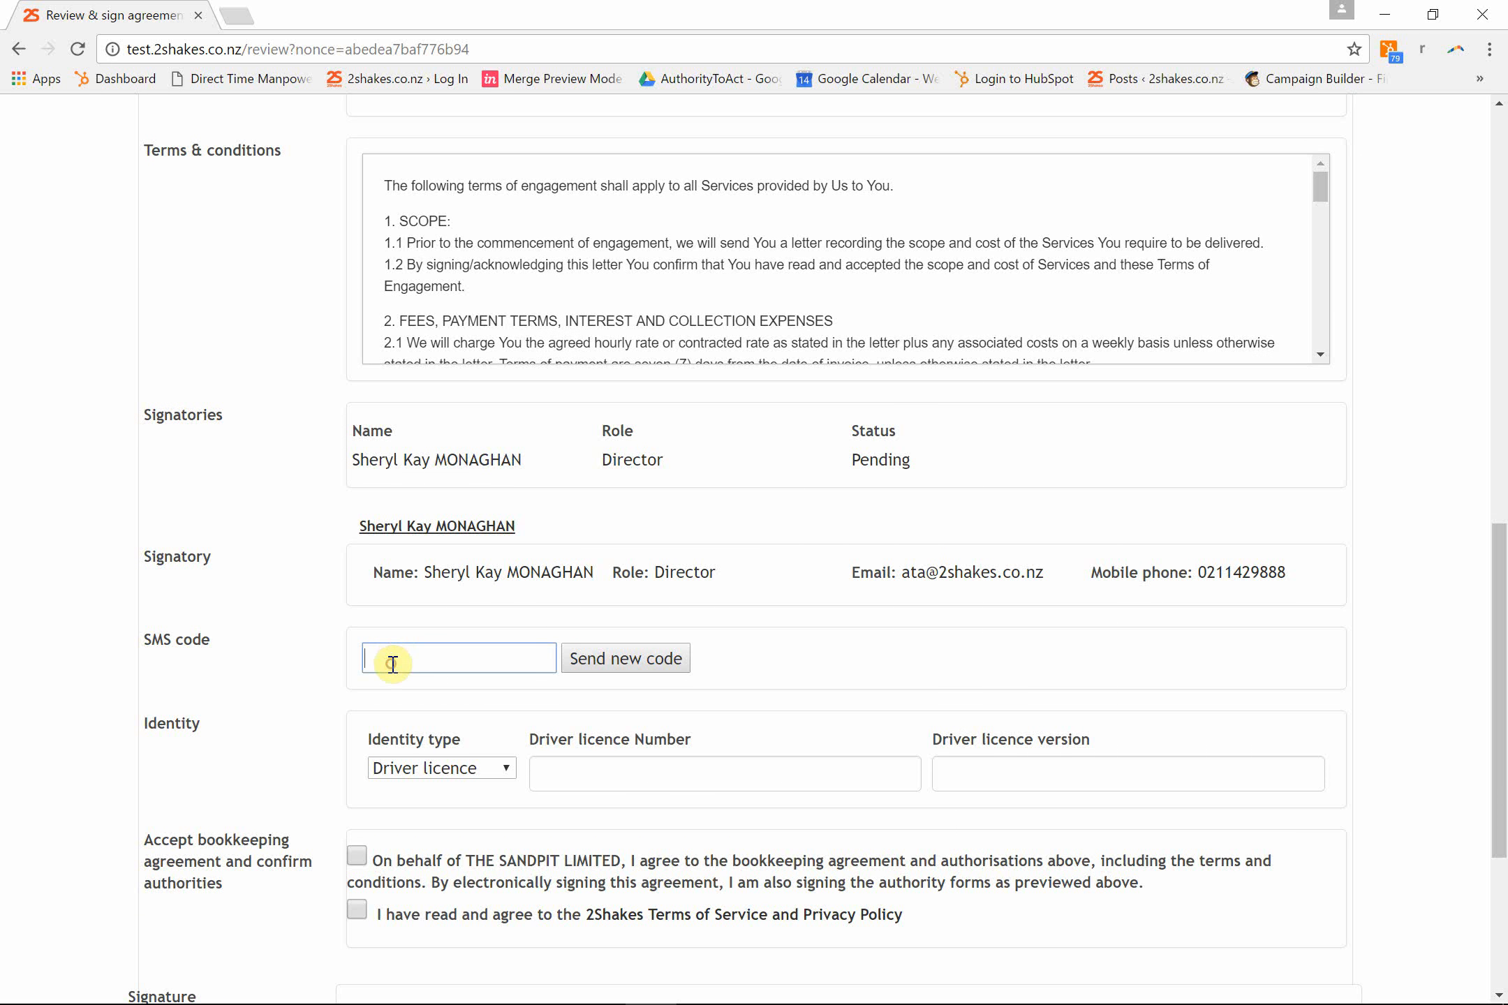
left_click(506, 771)
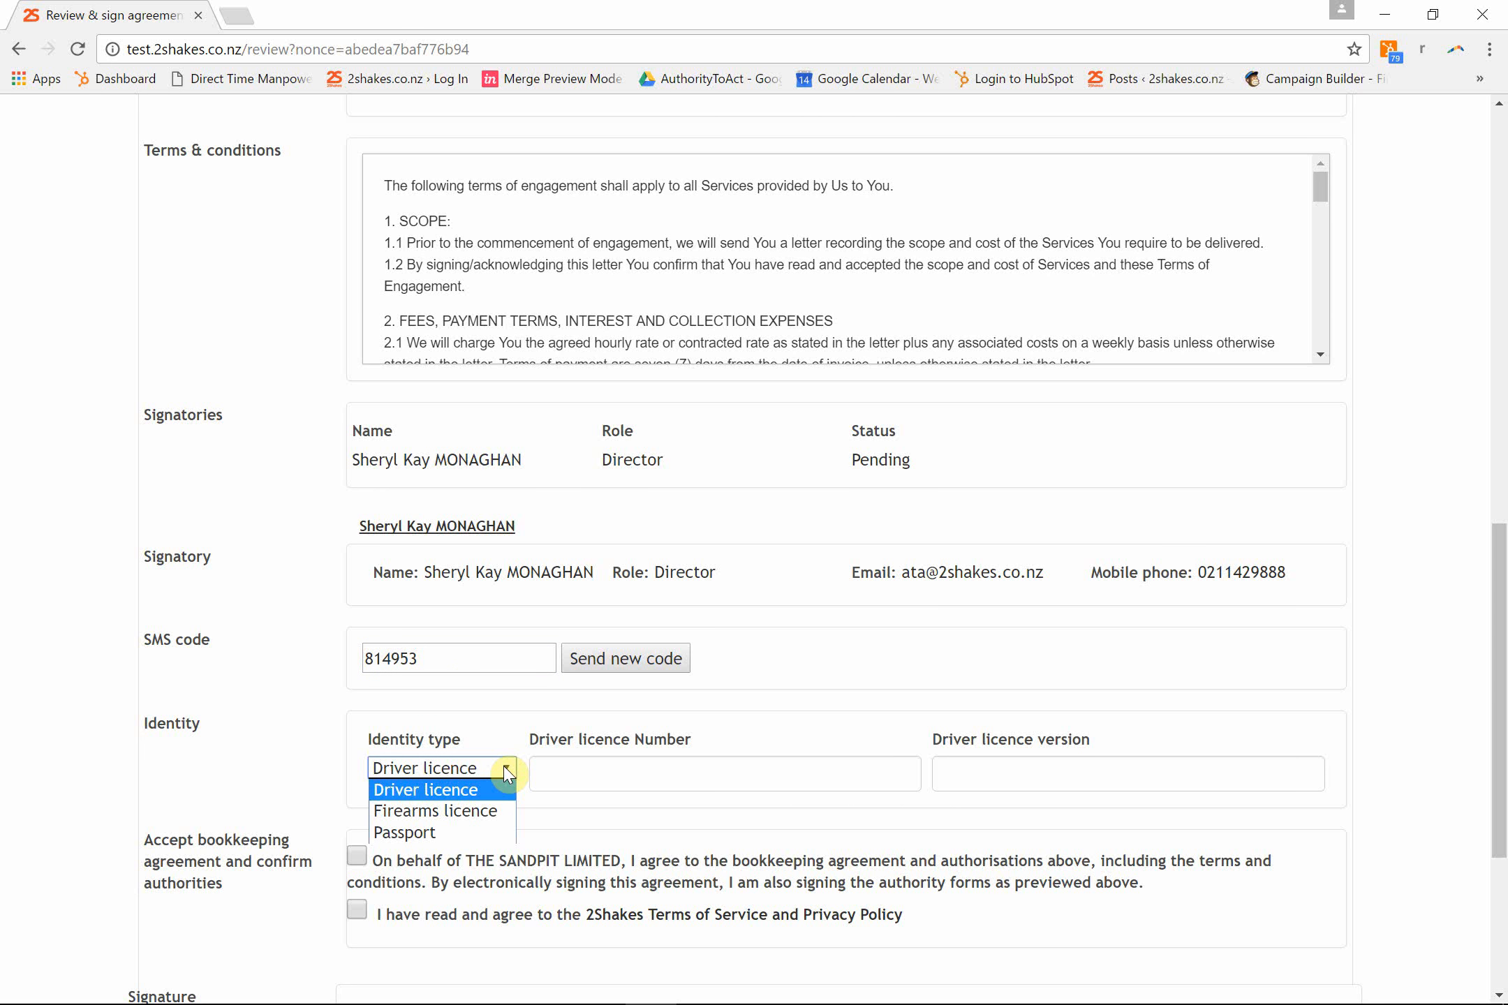
- Keep Driver licence as identity type and enter the licence number and version
left_click(562, 778)
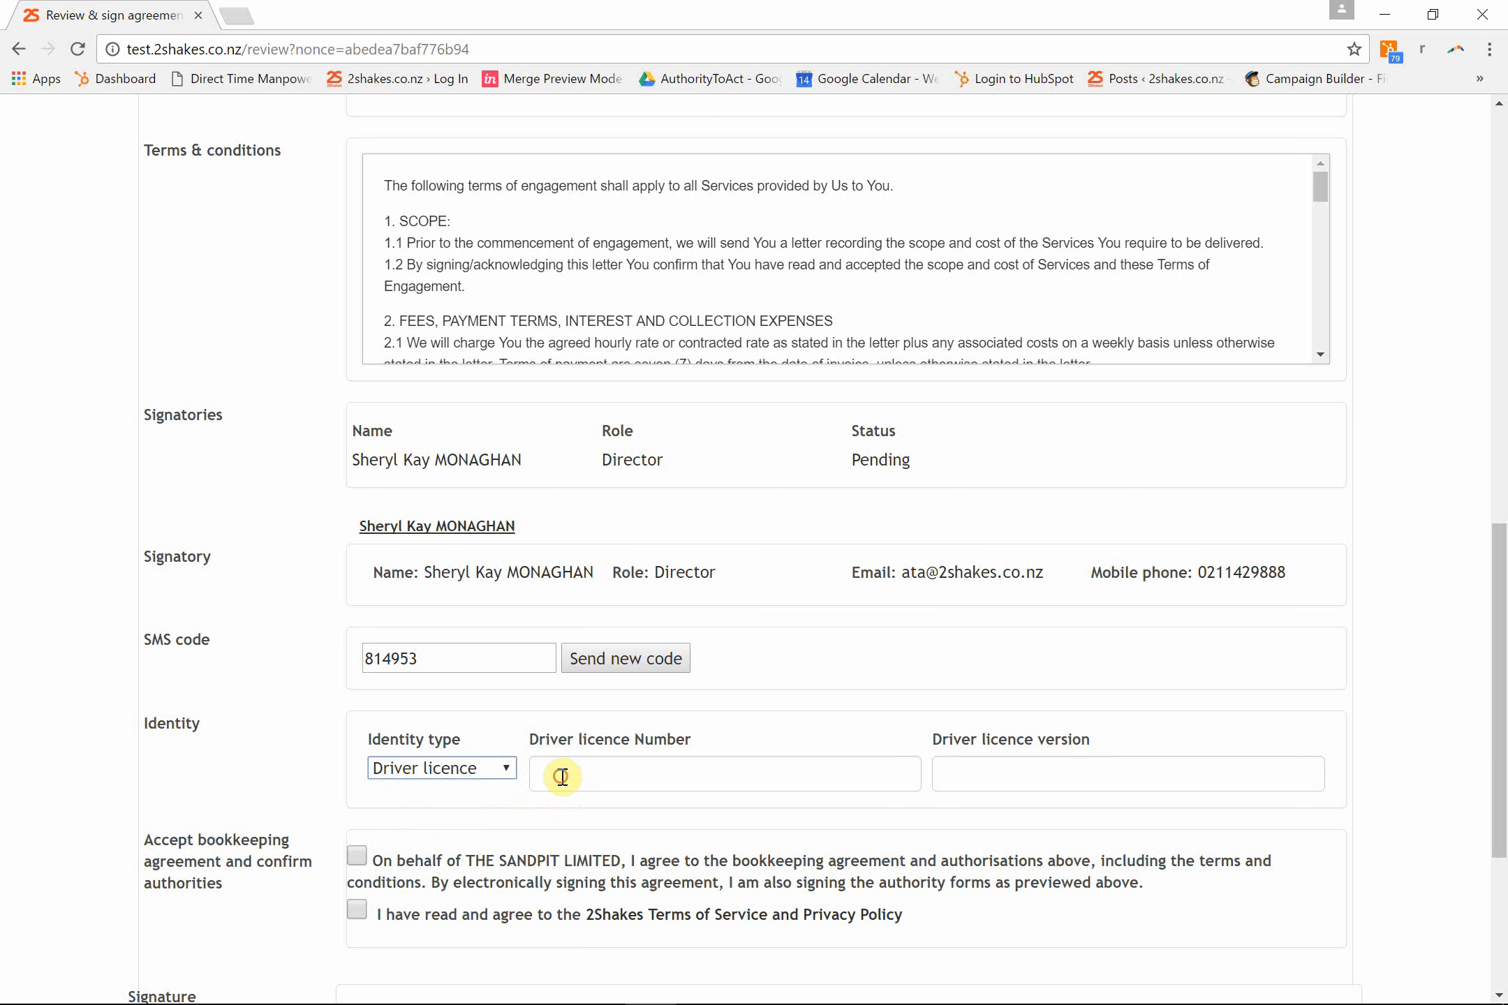
left_click(562, 777)
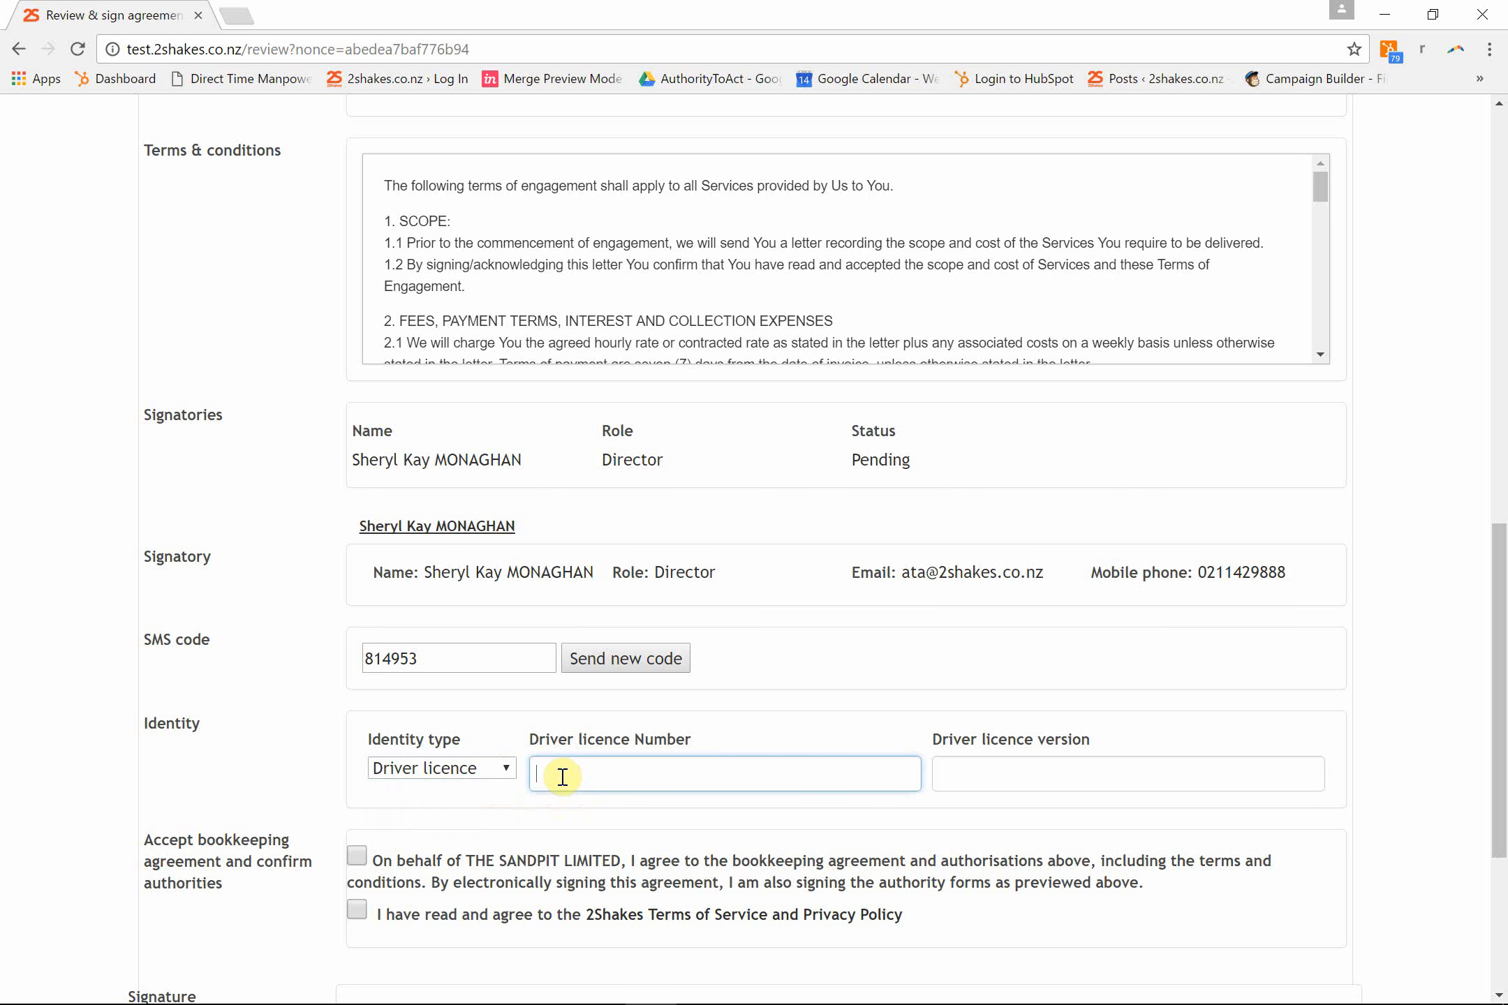
right_click(951, 776)
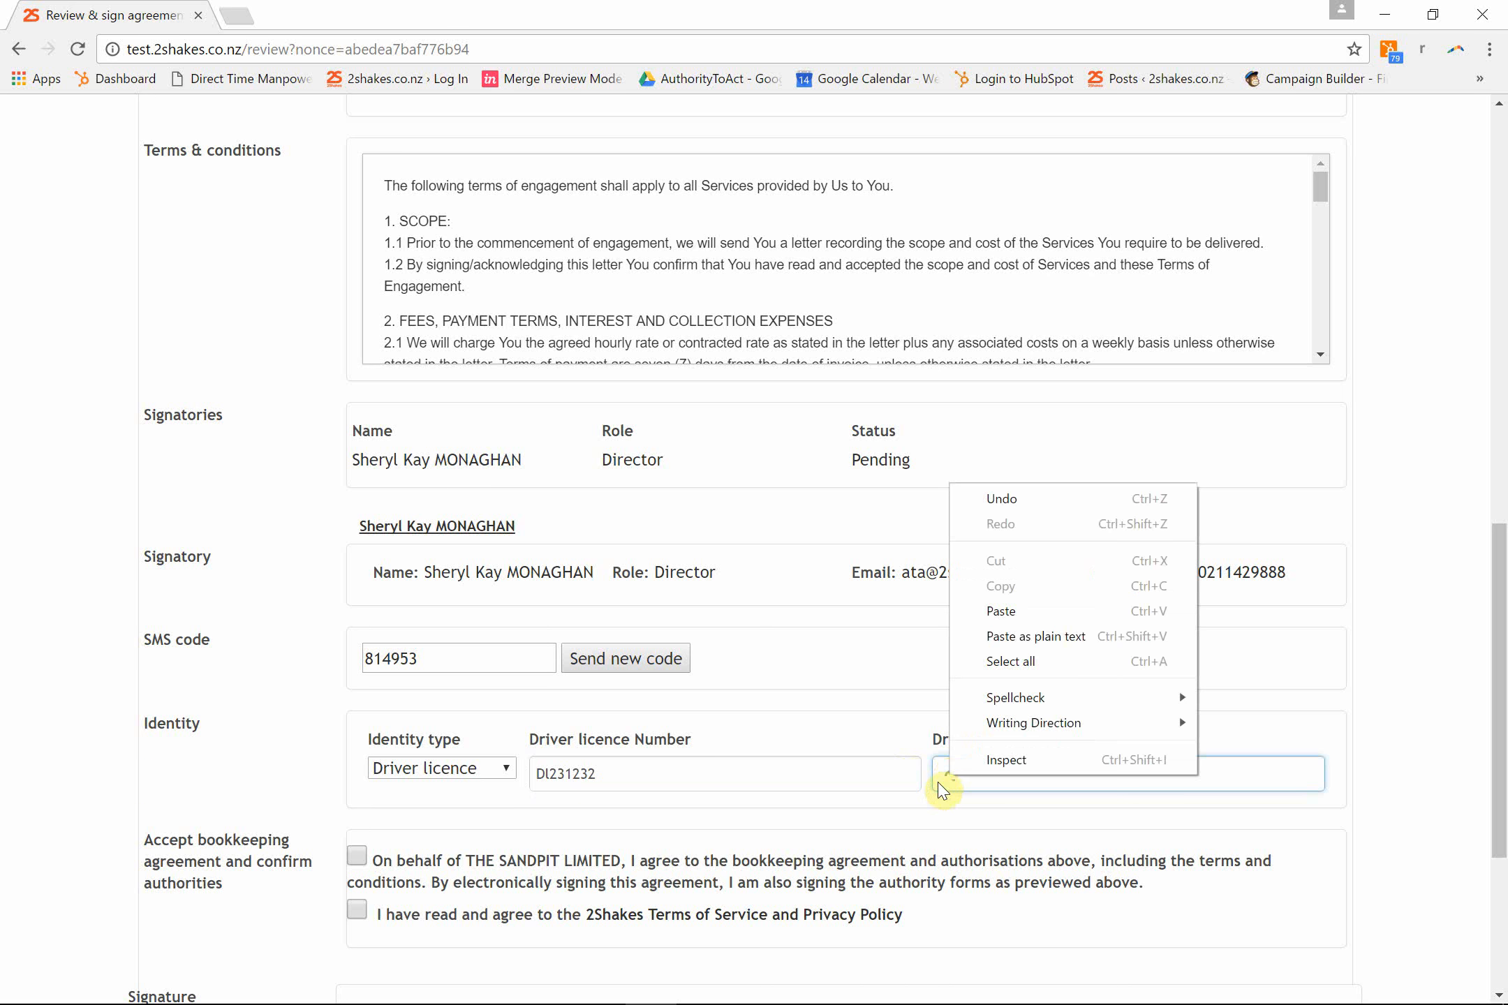
left_click(940, 780)
type("7")
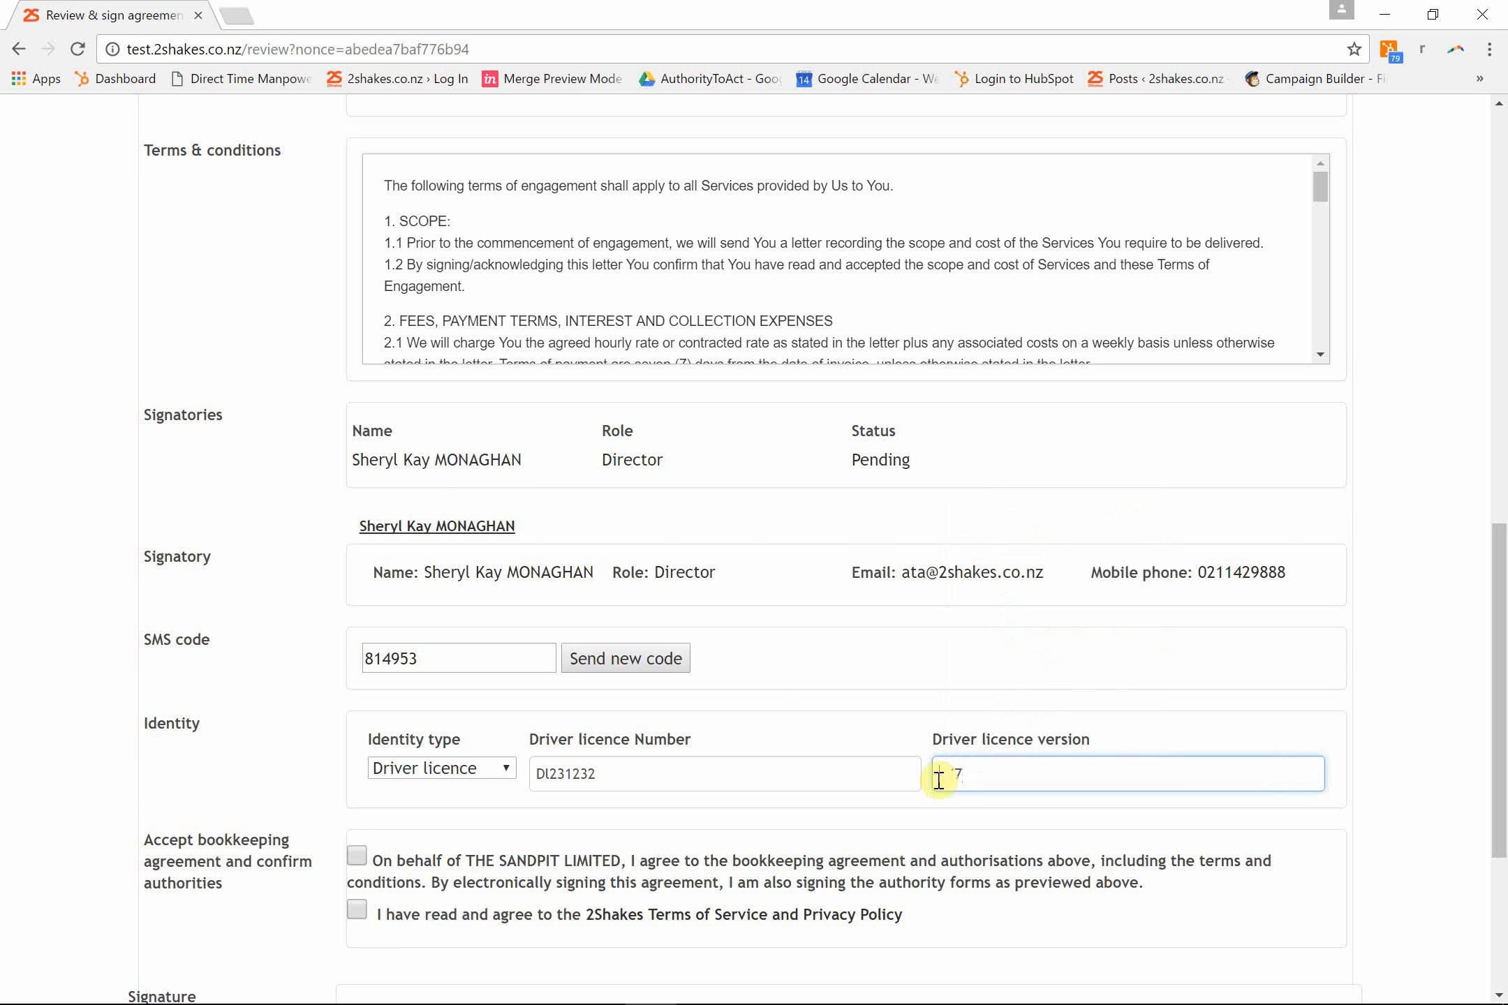
- Accept the bookkeeping agreement and the 2Shakes Terms of Service and Privacy Policy
scroll(939, 780, "down", 4)
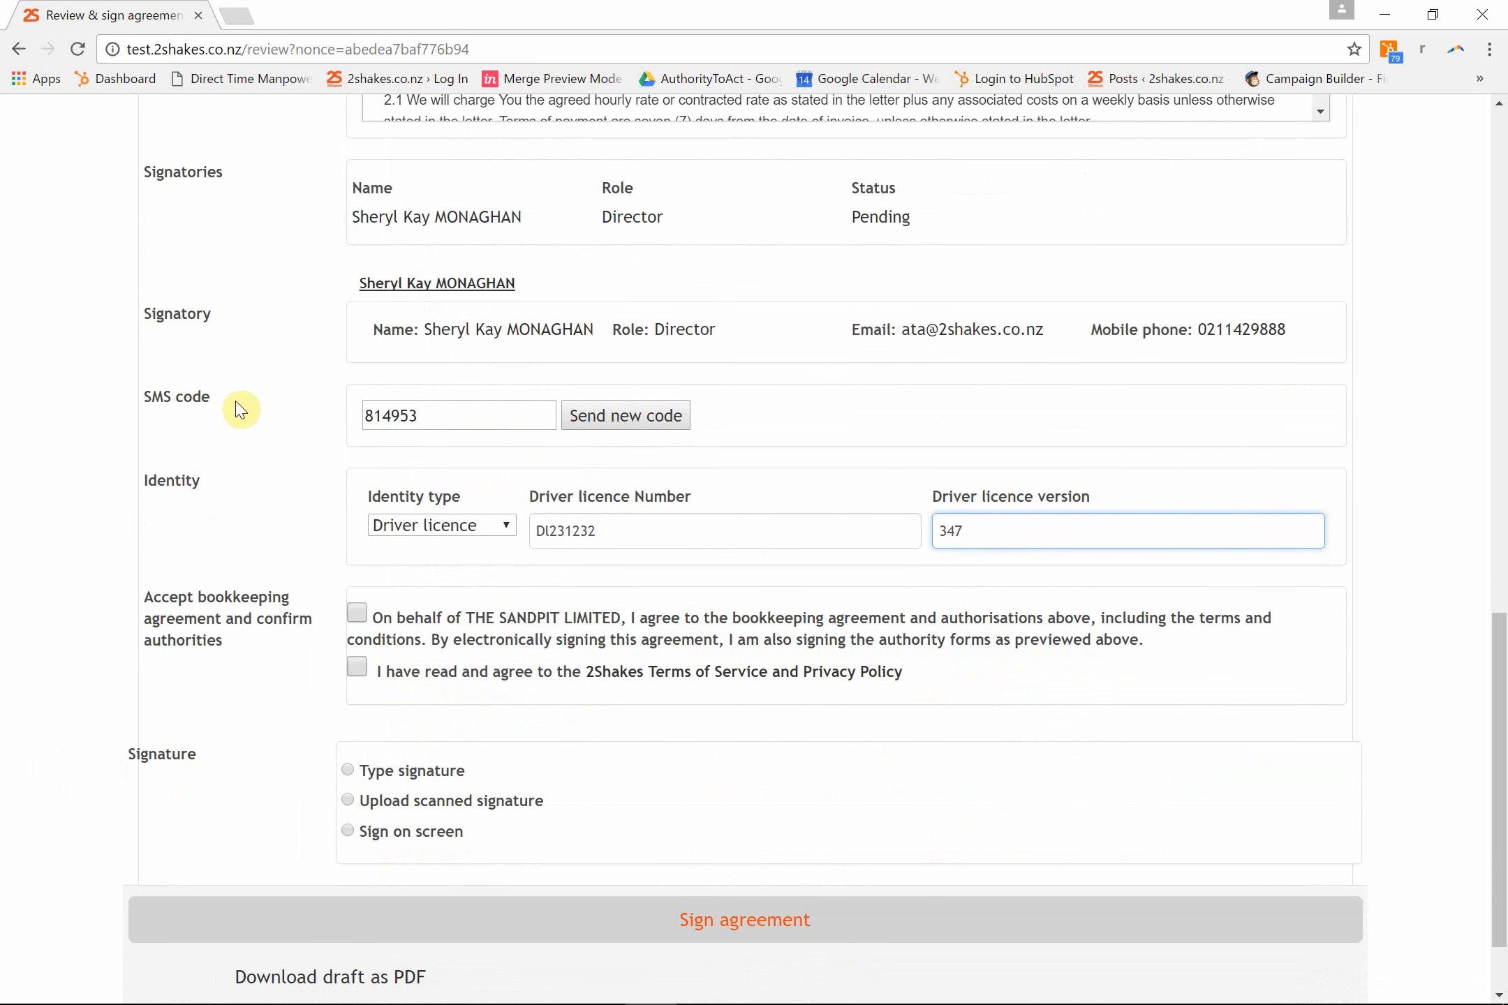
left_click(357, 615)
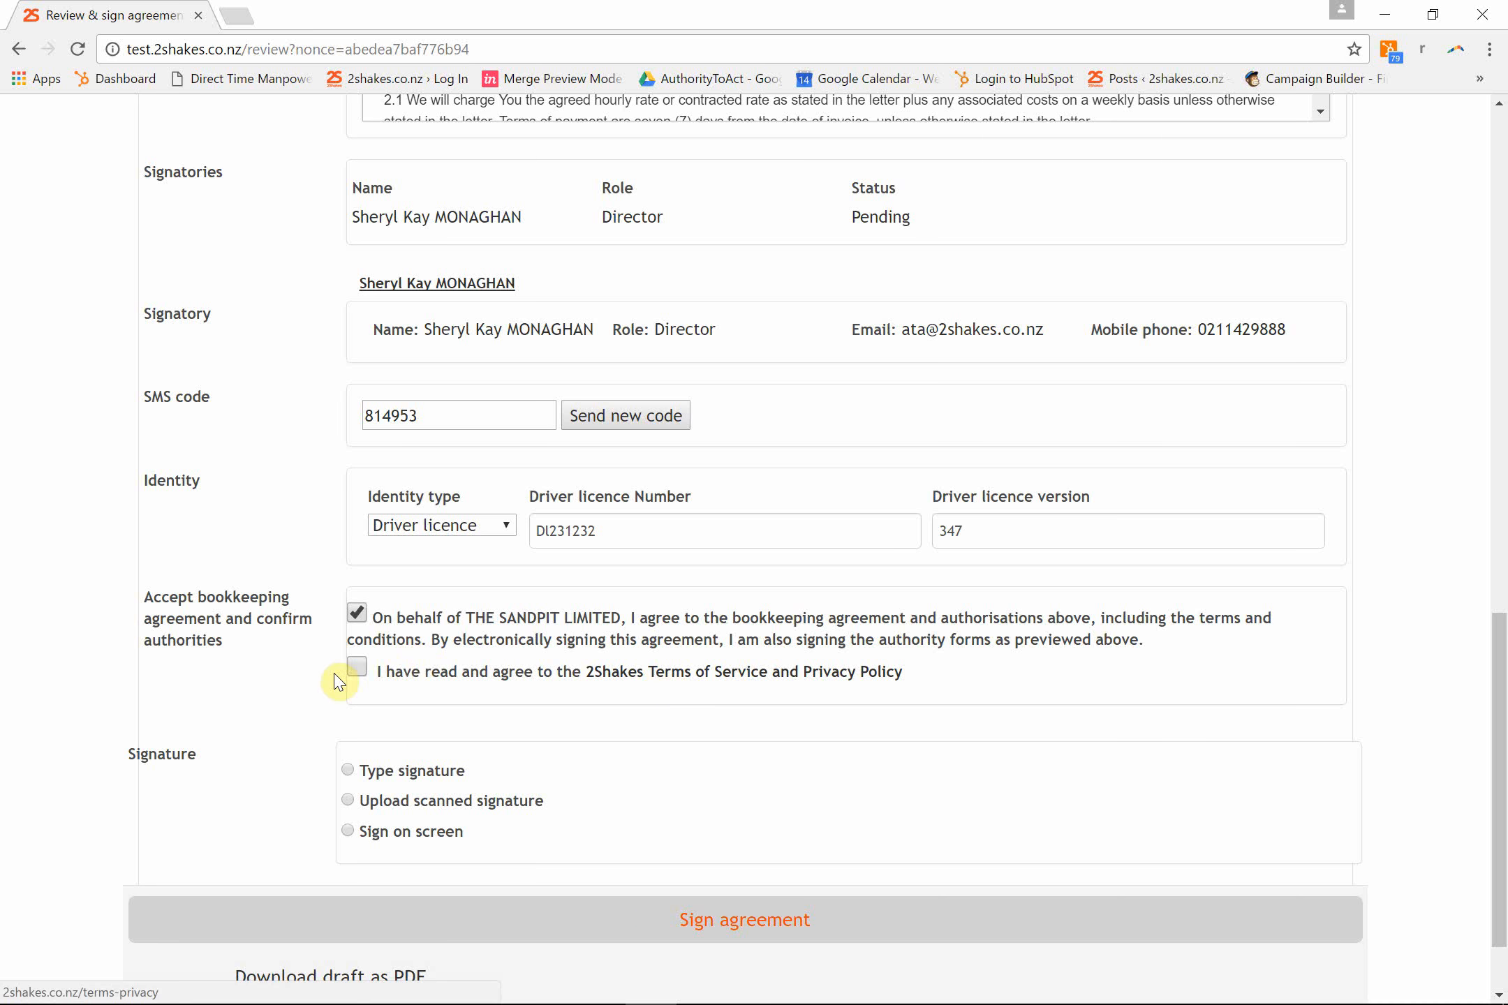
left_click(357, 668)
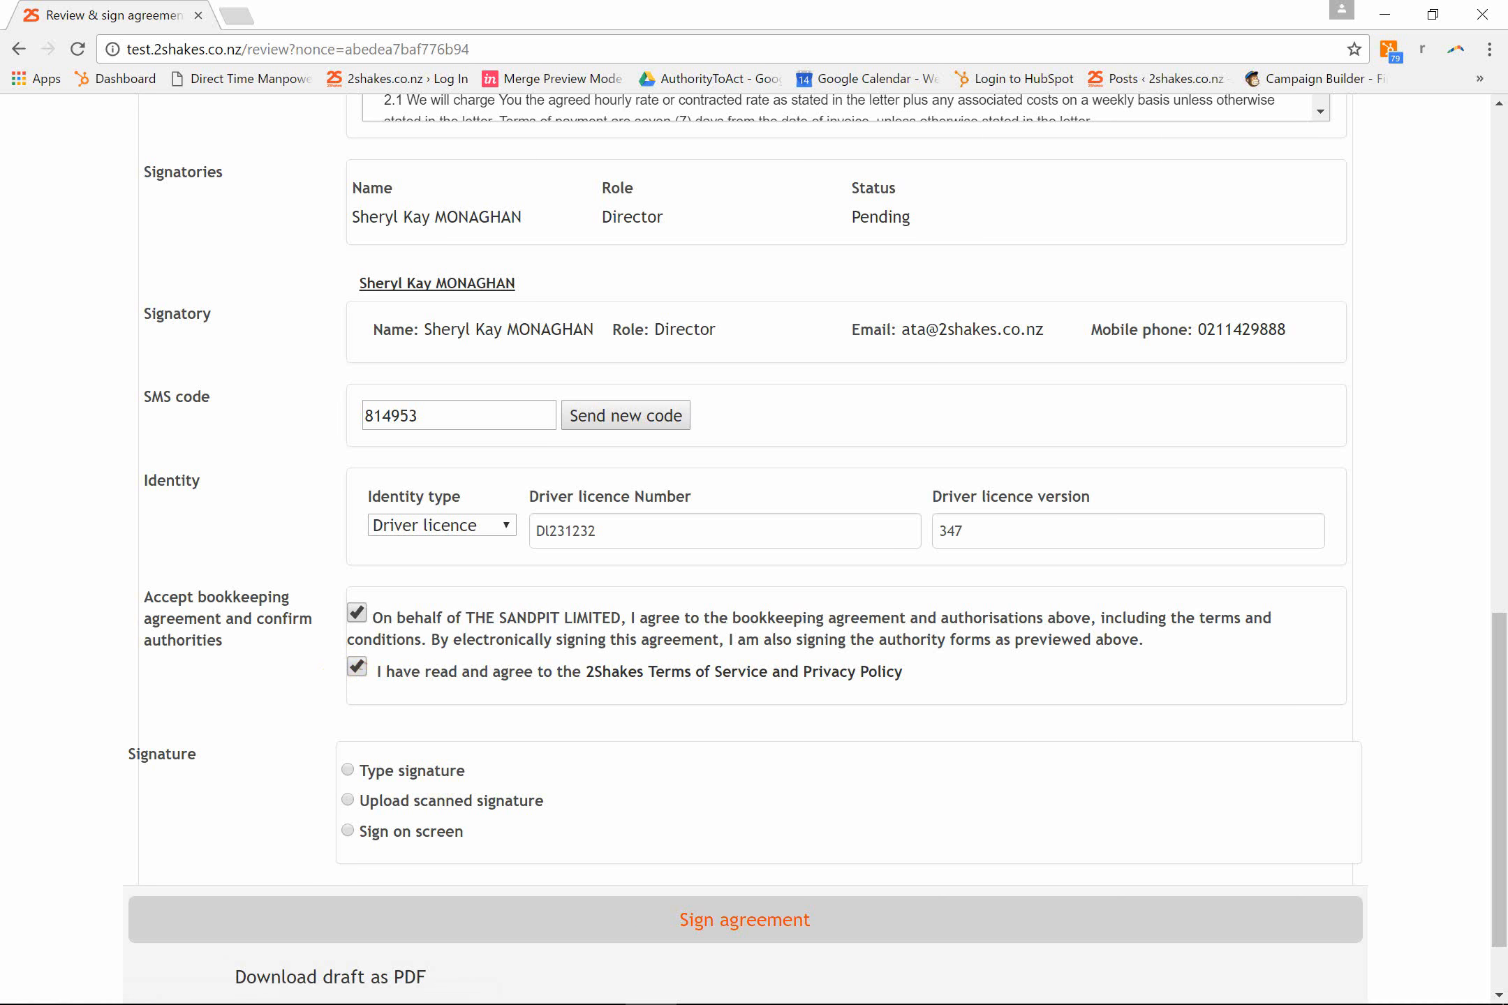
scroll(435, 778, "down", 2)
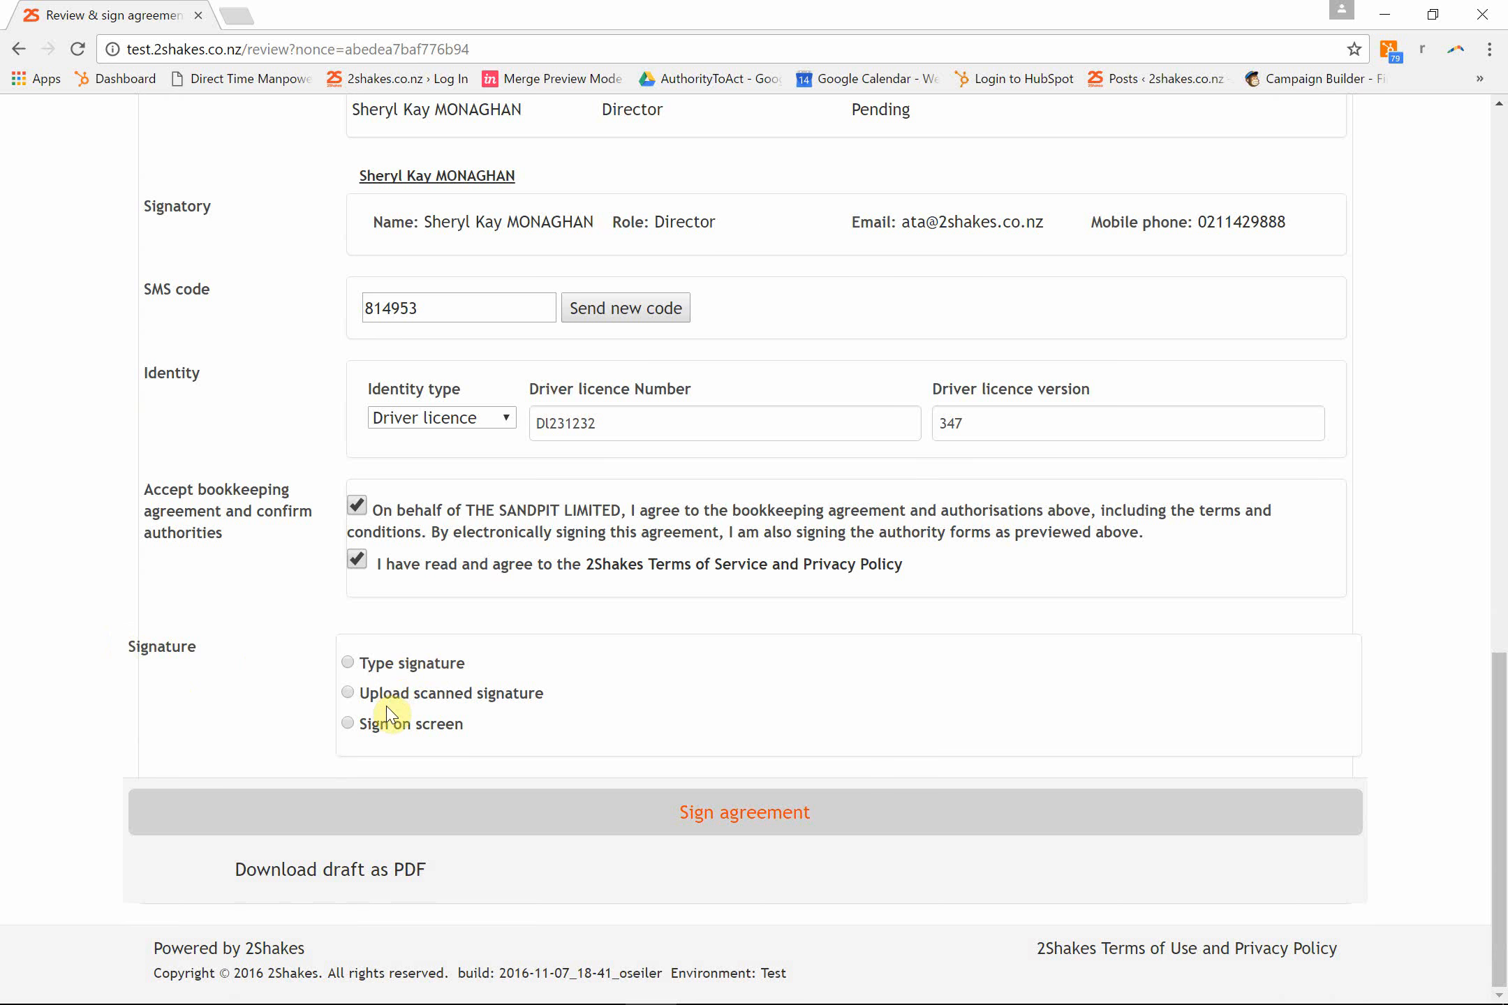
- Draw the director's handwritten signature on screen, save it, and submit the signed agreement
left_click(386, 726)
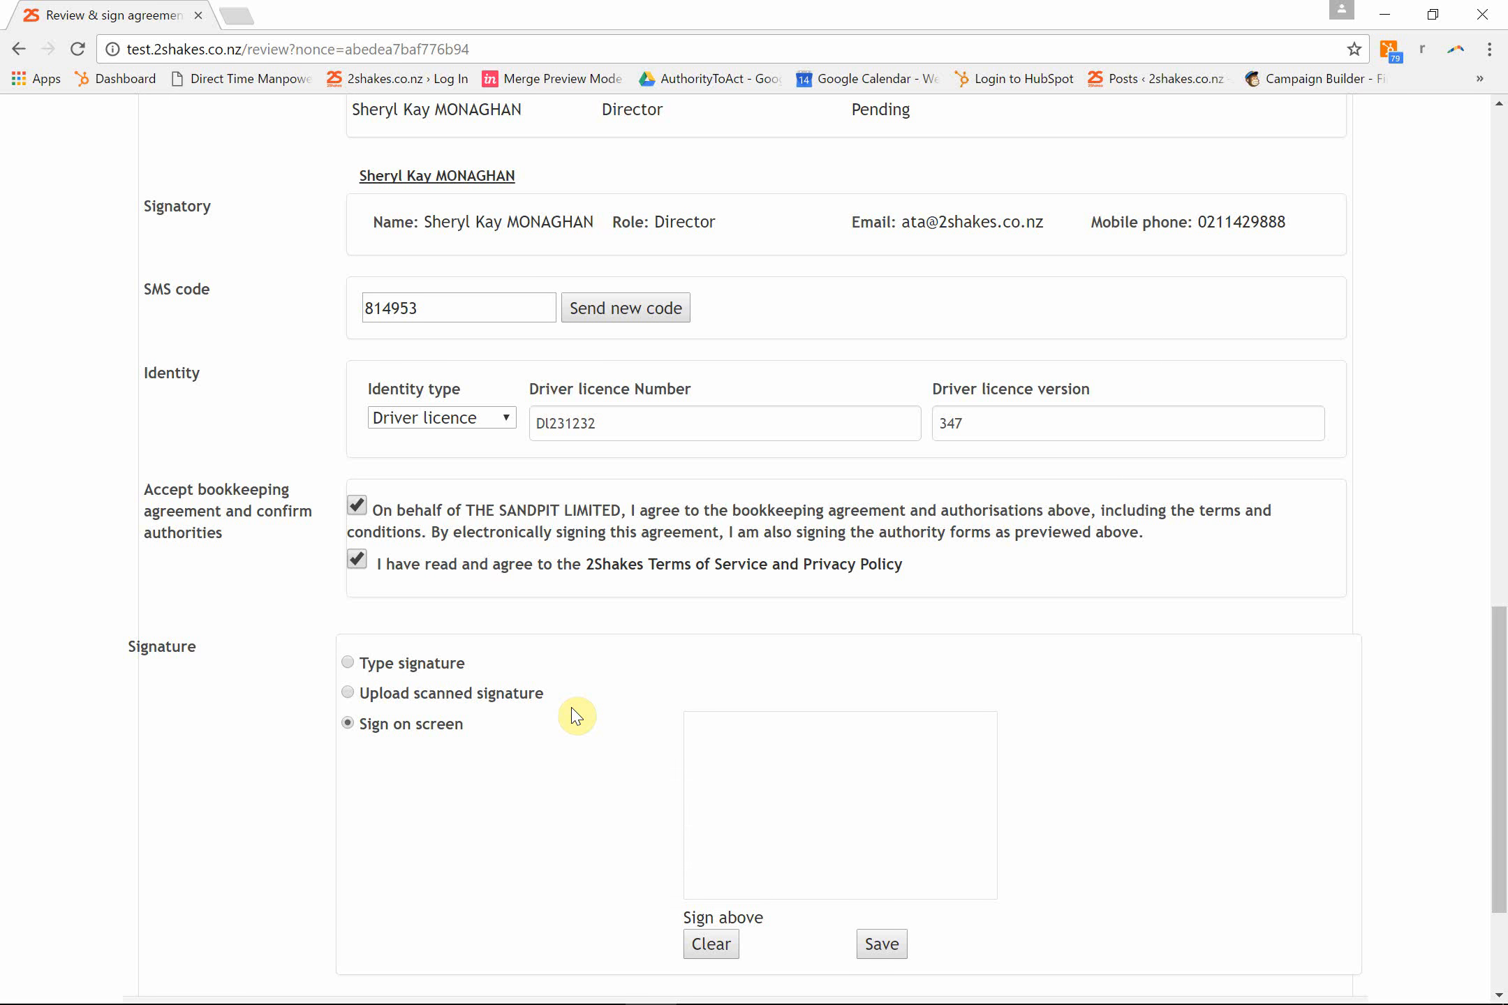
mouse_move(747, 753)
left_mouse_down()
mouse_move(688, 850)
mouse_move(775, 810)
mouse_move(844, 821)
mouse_move(872, 873)
mouse_move(922, 827)
left_mouse_up()
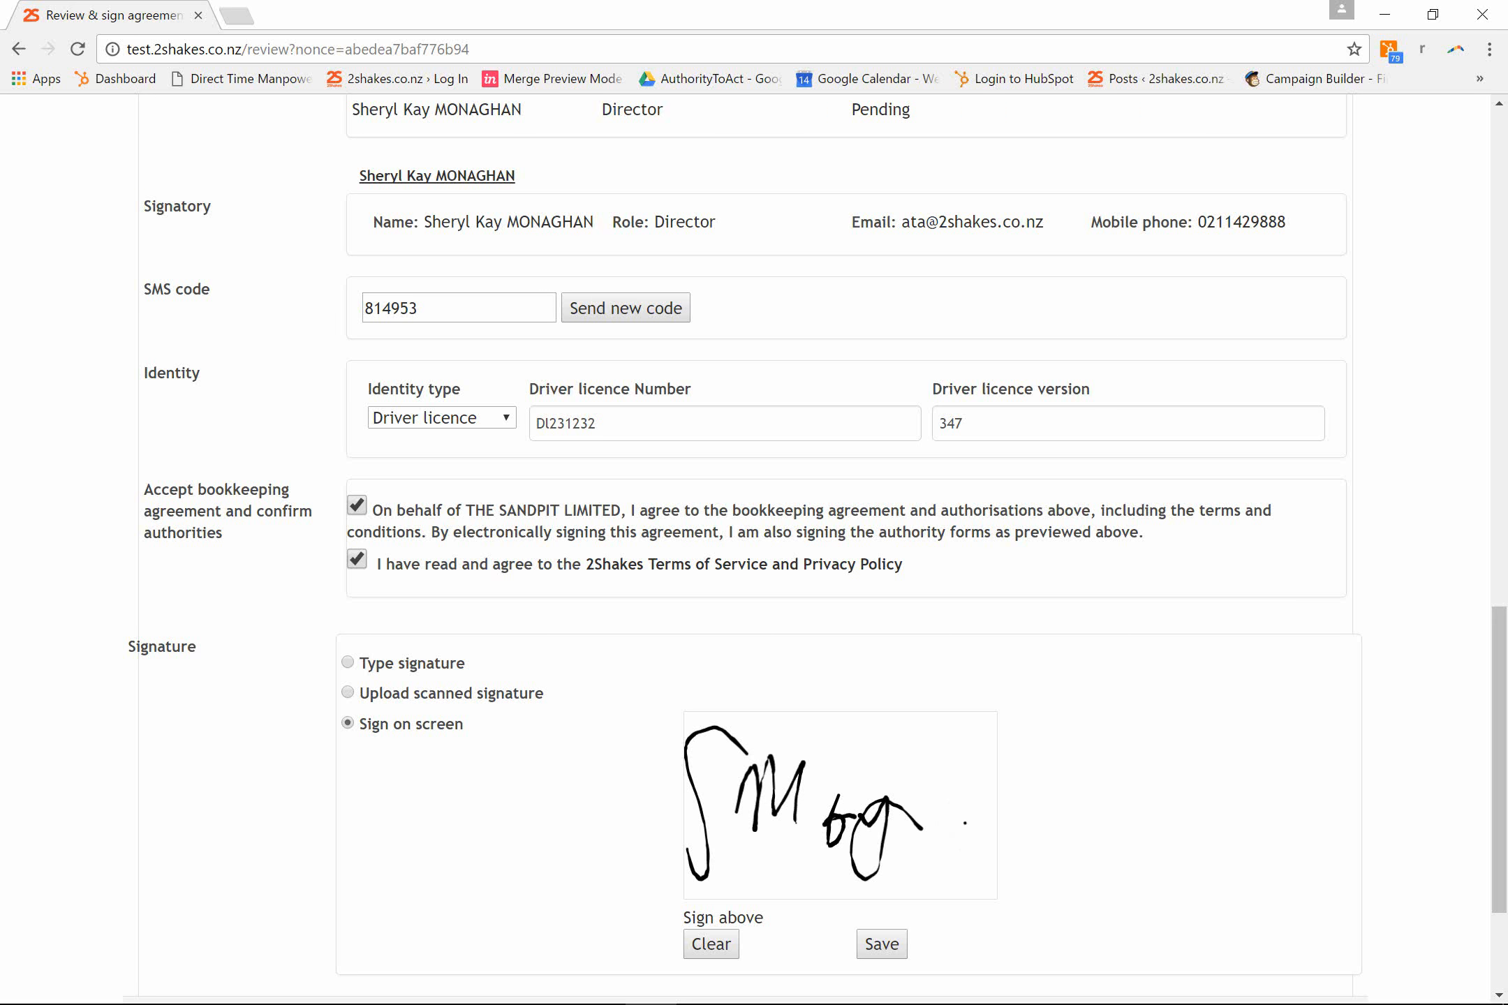
left_click(879, 945)
scroll(754, 545, "down", 3)
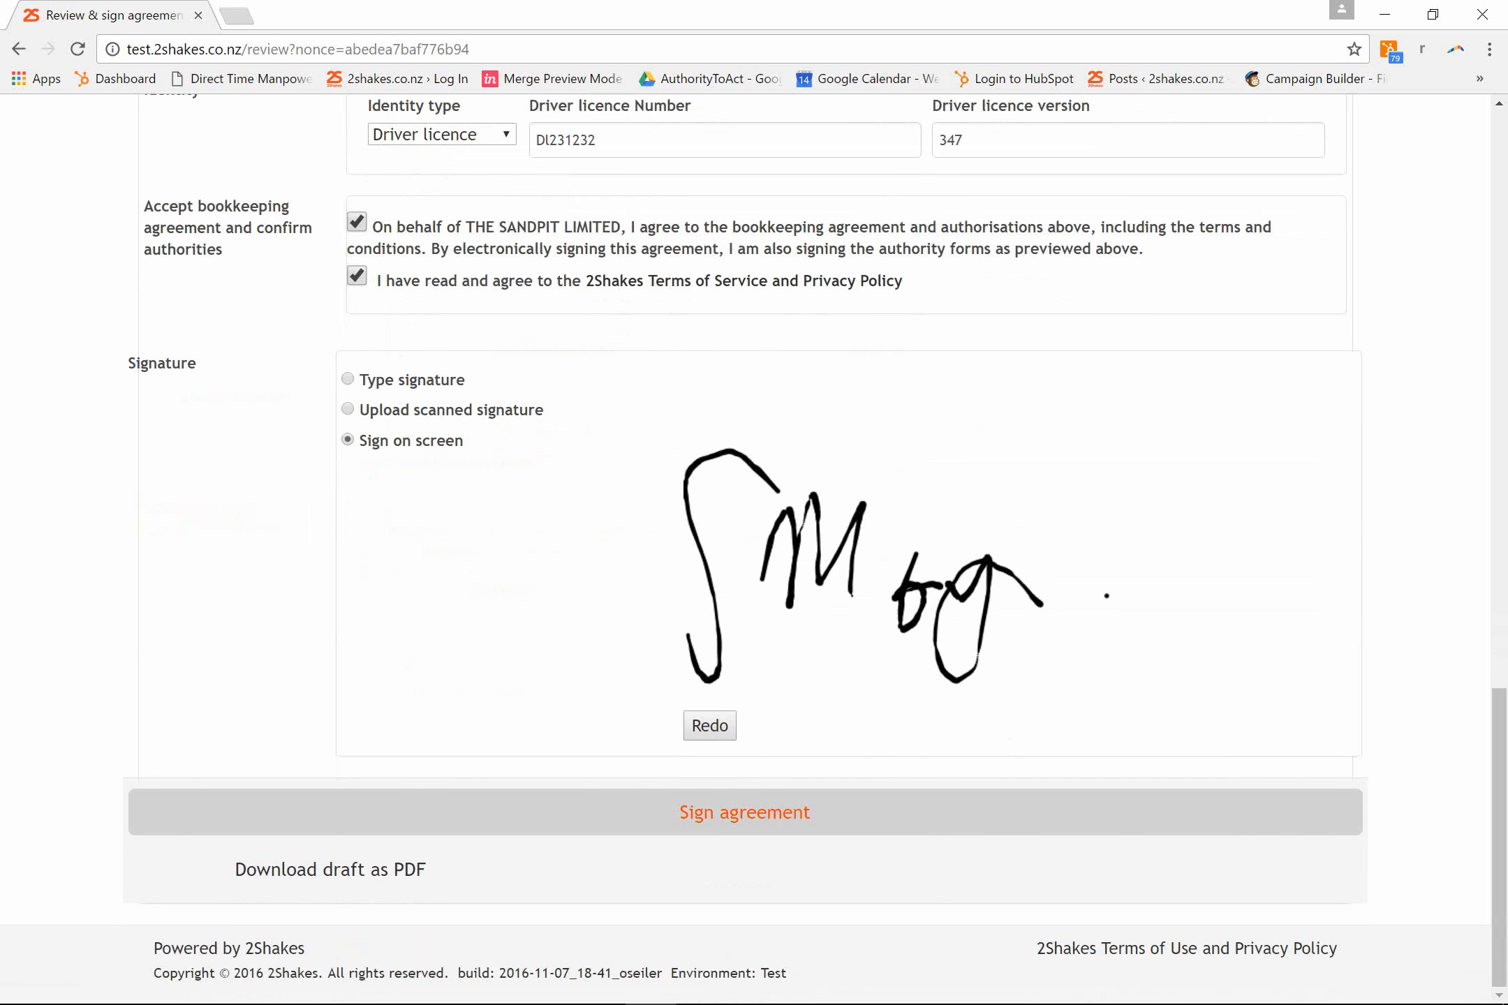
left_click(713, 803)
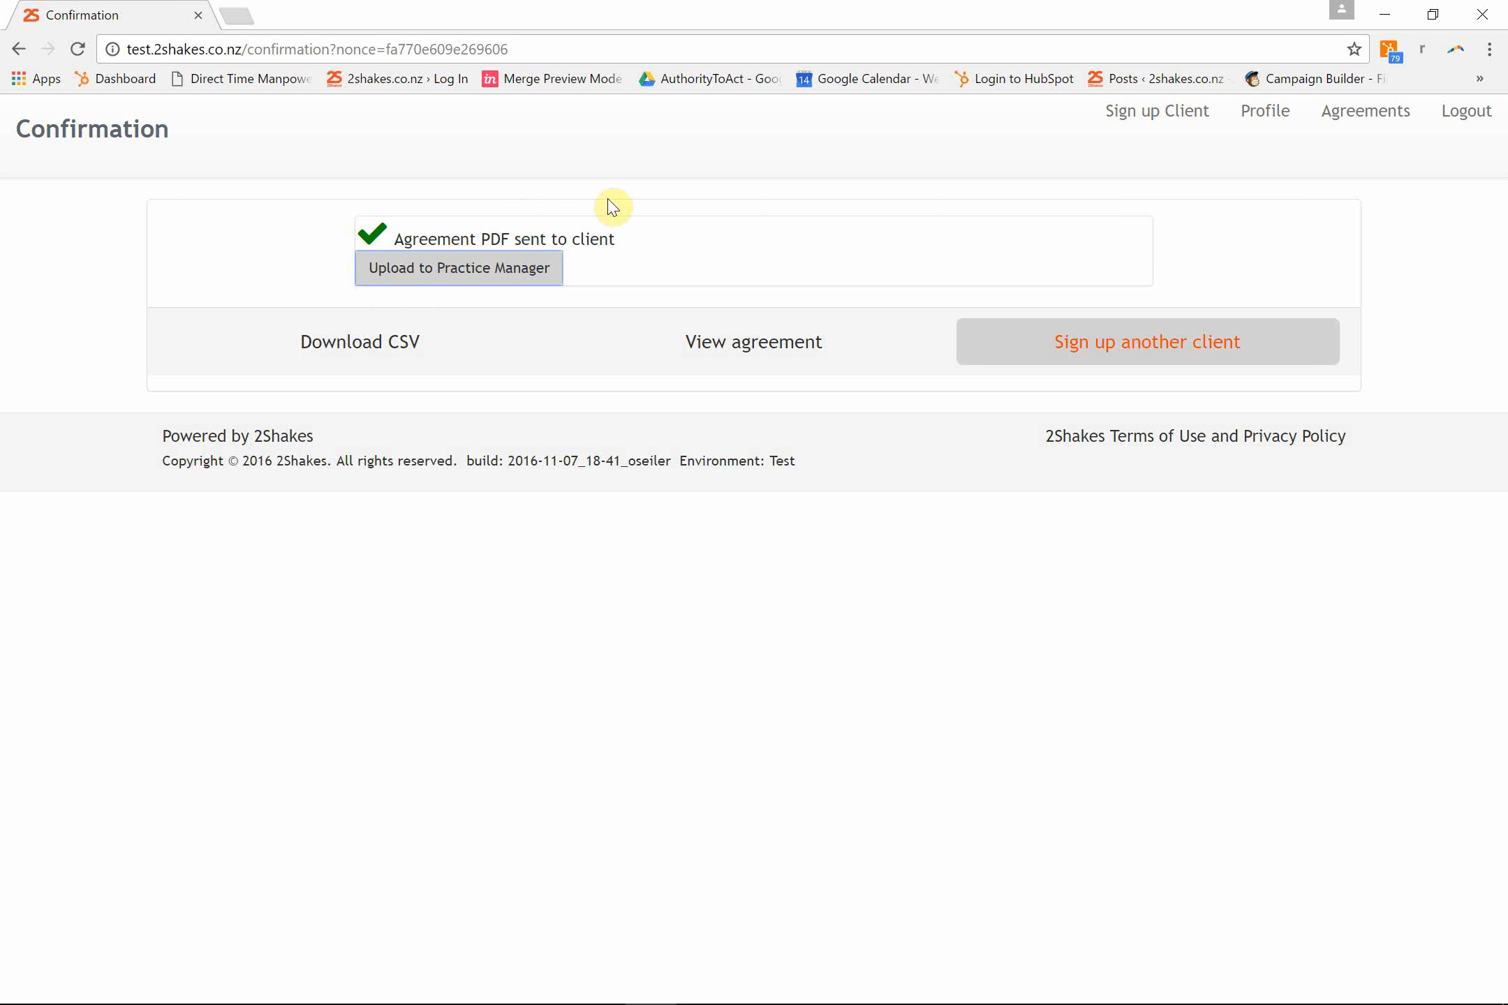
- Download the signed agreement as THE SANDPIT LIMITED.pdf and open it in a new tab
left_click(762, 351)
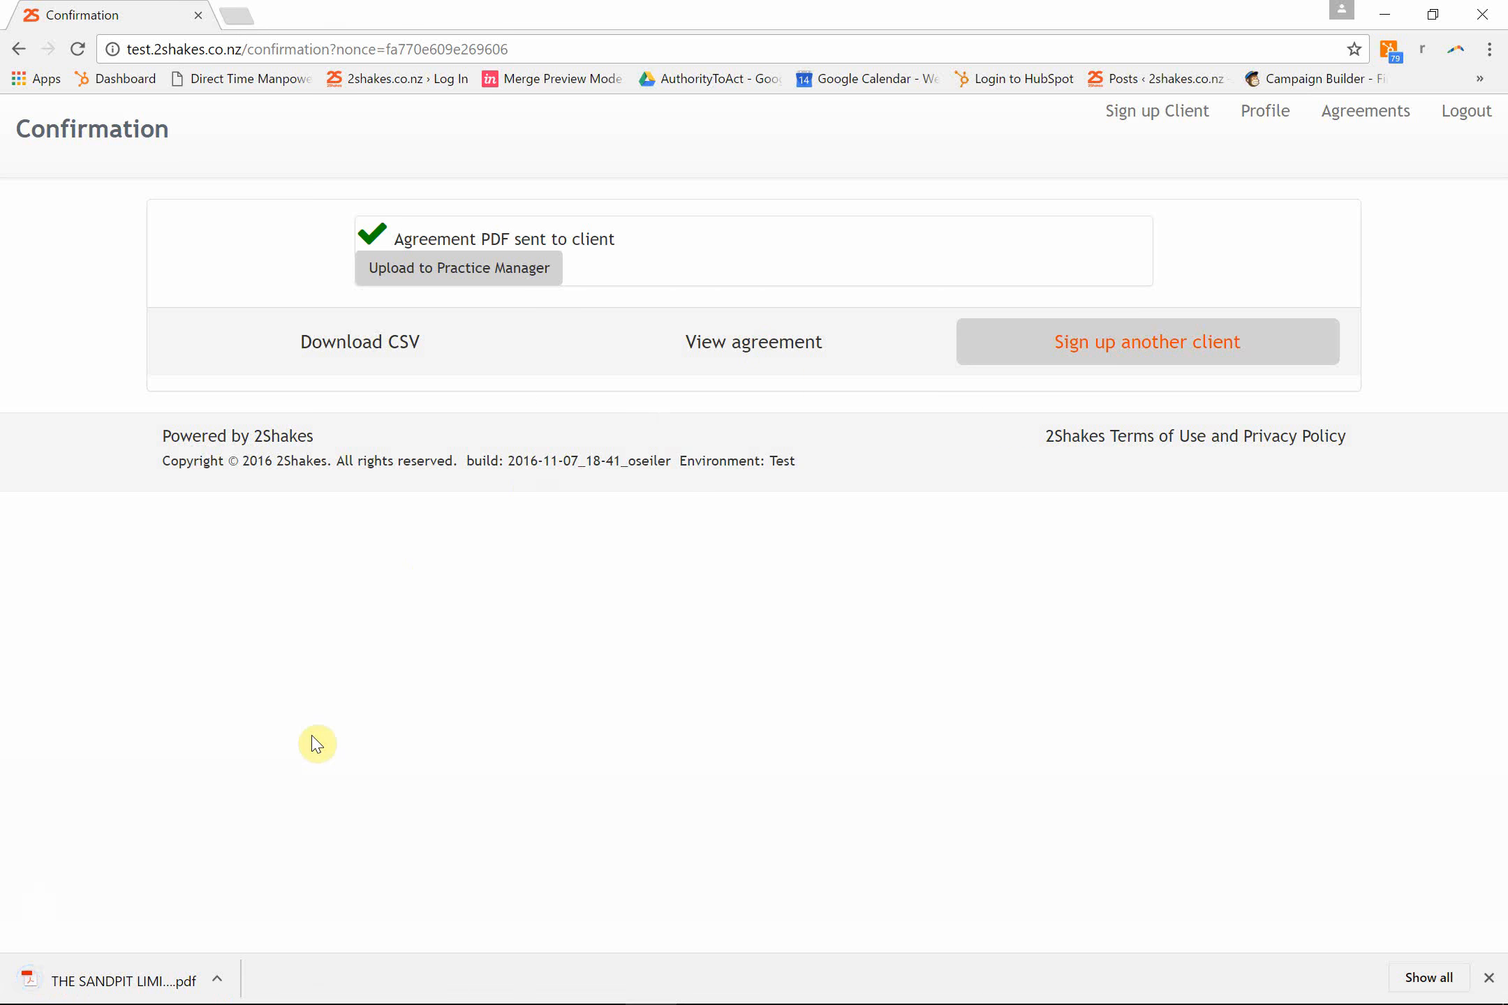
left_click(108, 990)
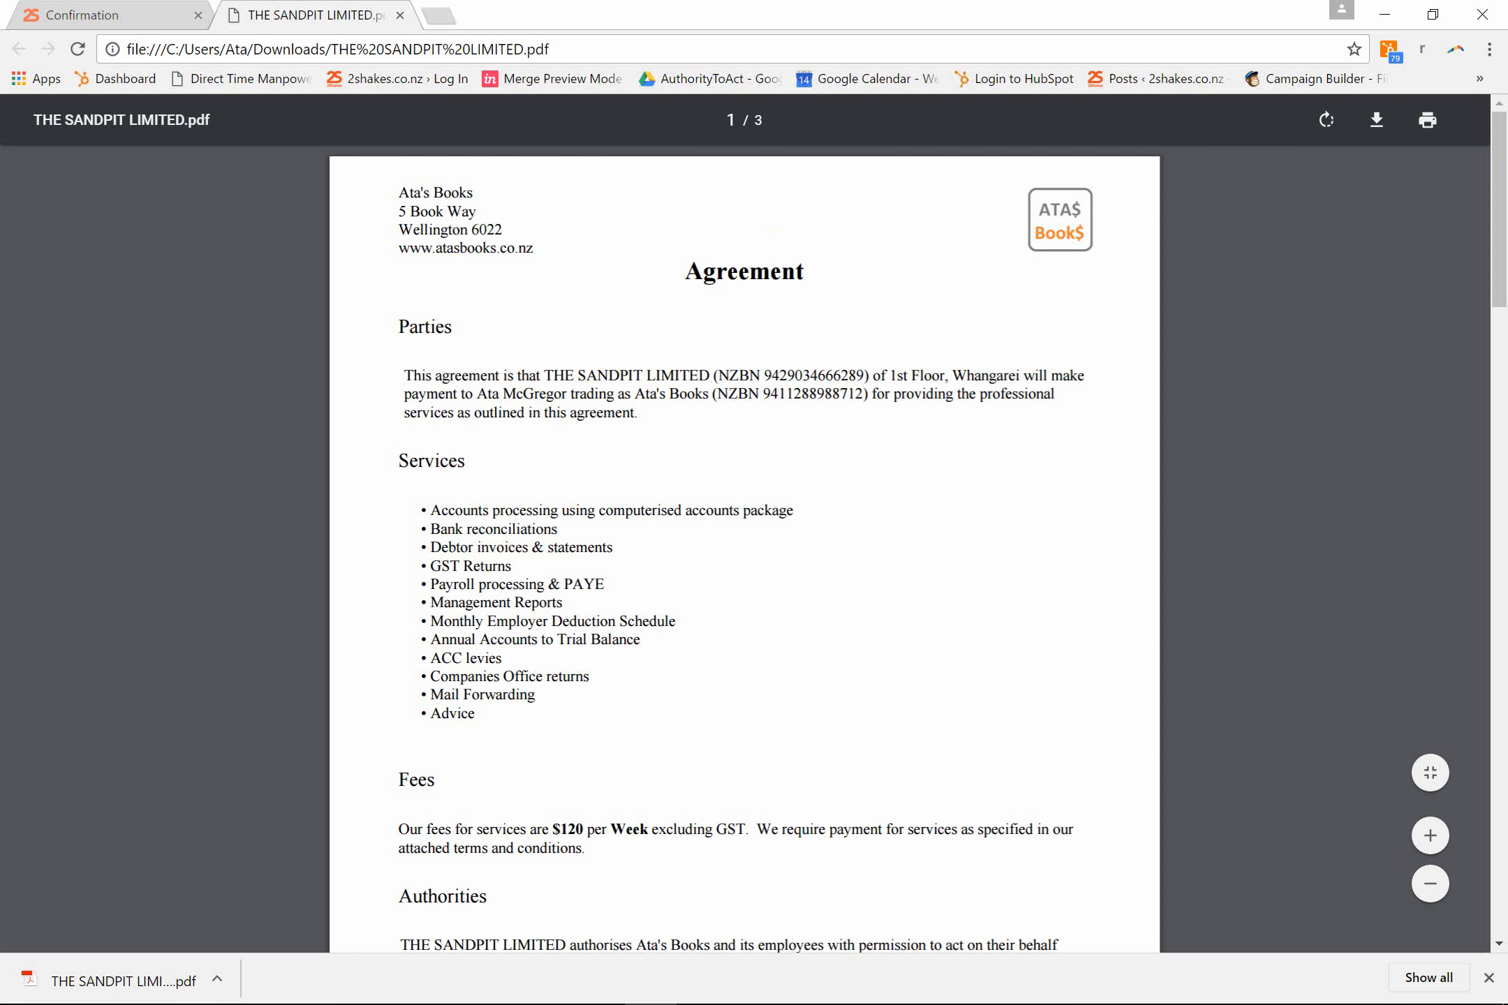
- Check the director's electronic signature dated 07 November 2016 on page 3, then switch windows
scroll(542, 406, "down", 4)
scroll(744, 525, "down", 18)
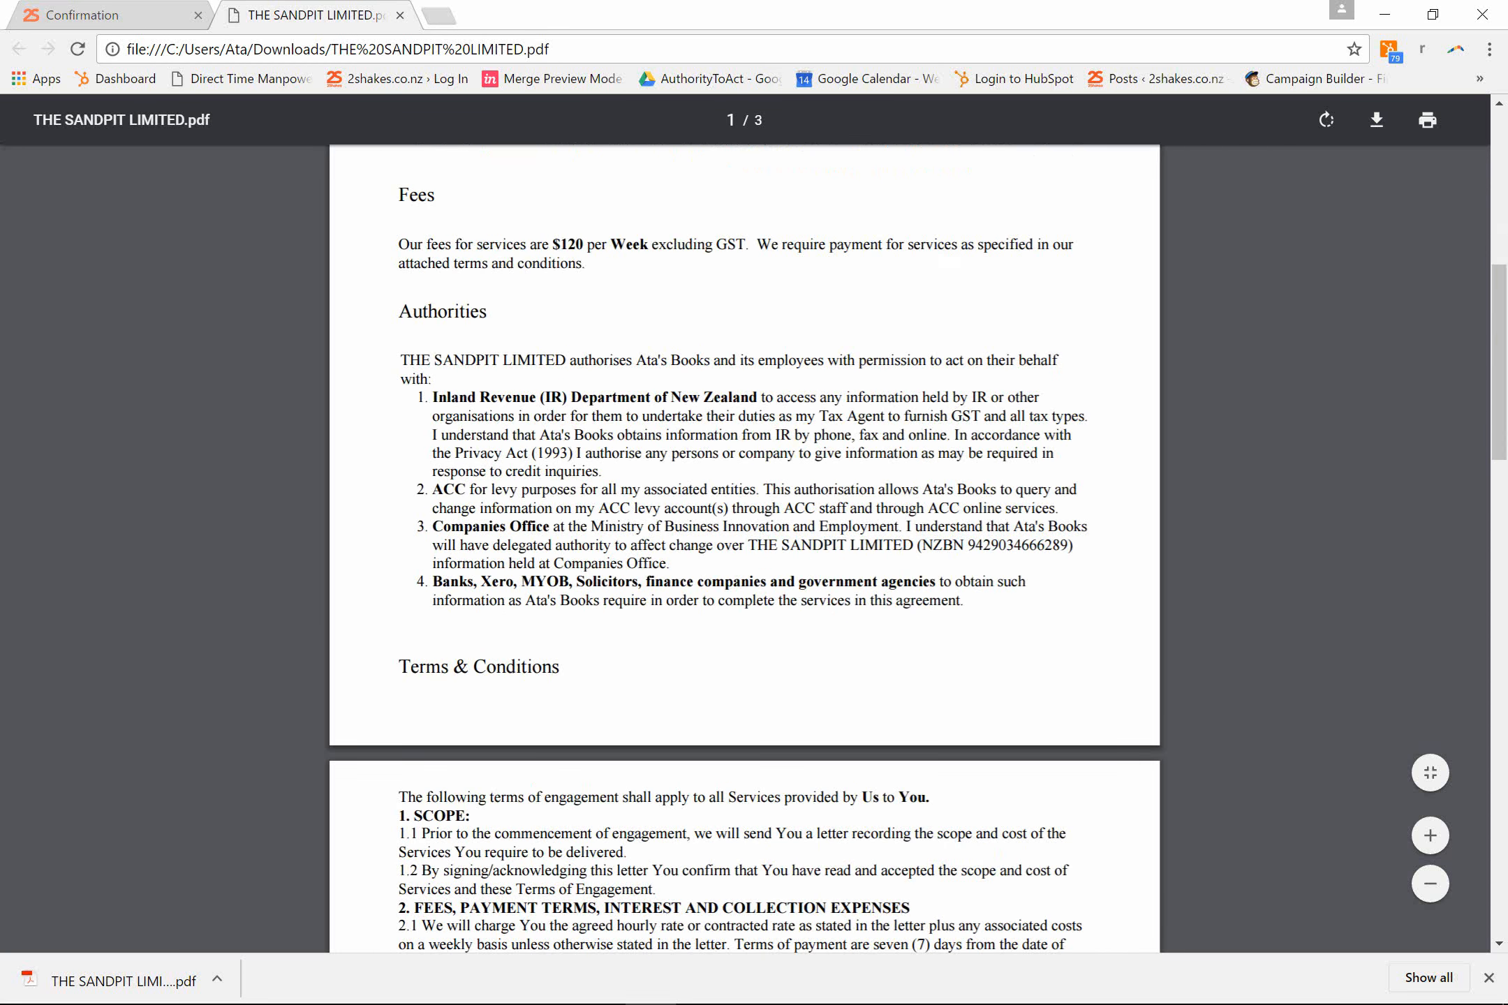
scroll(744, 524, "down", 11)
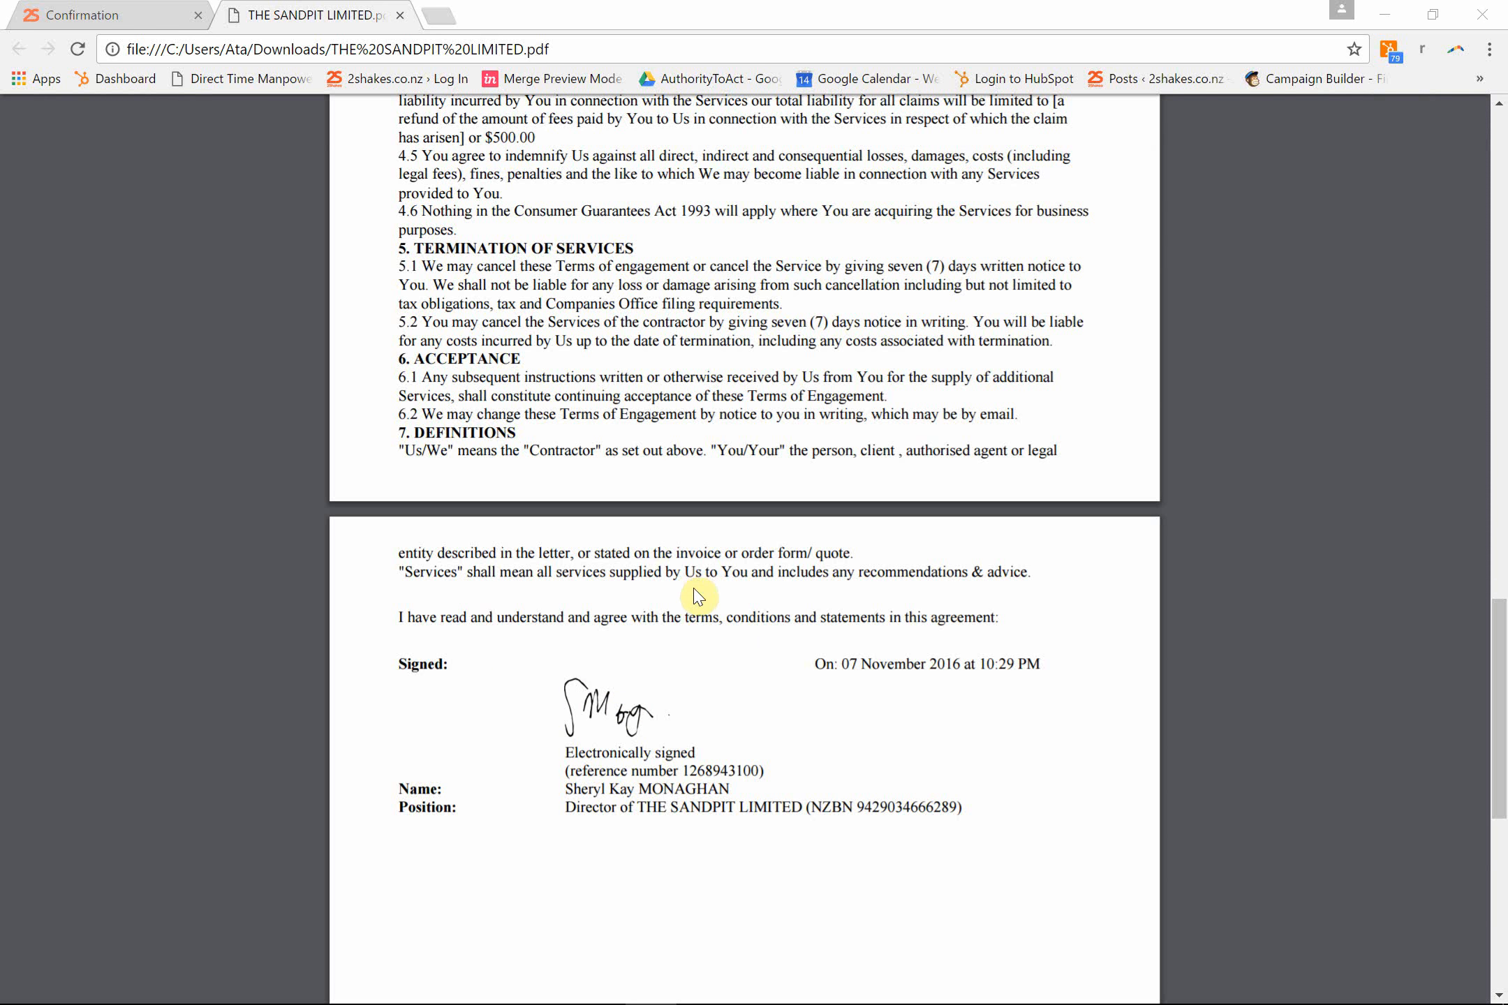
key("alt+Tab")
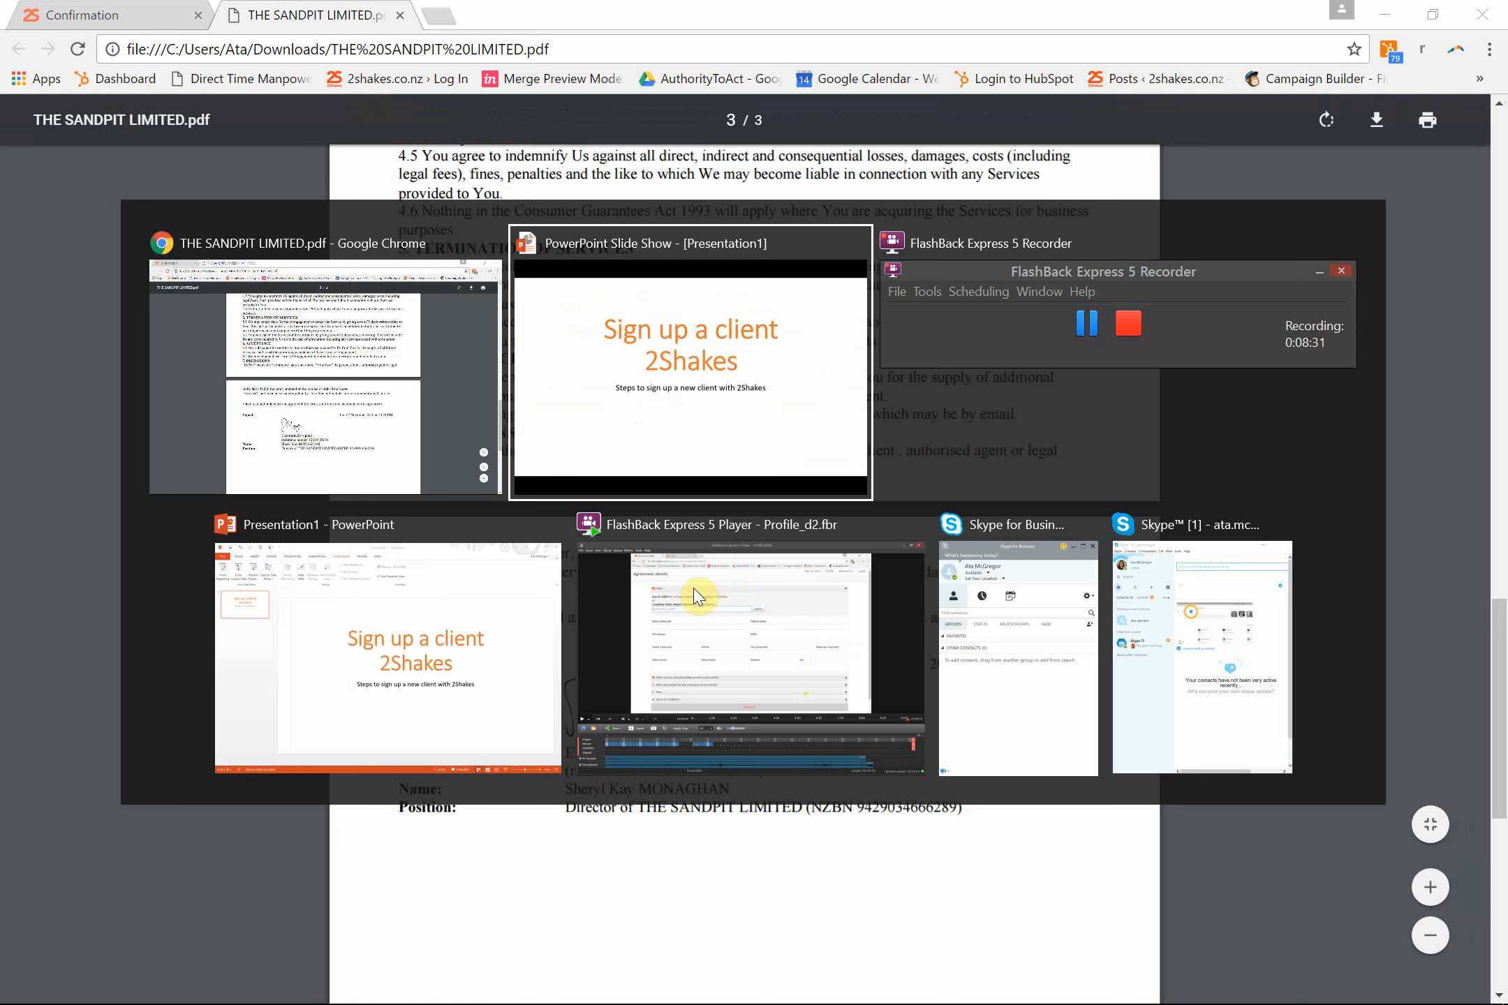